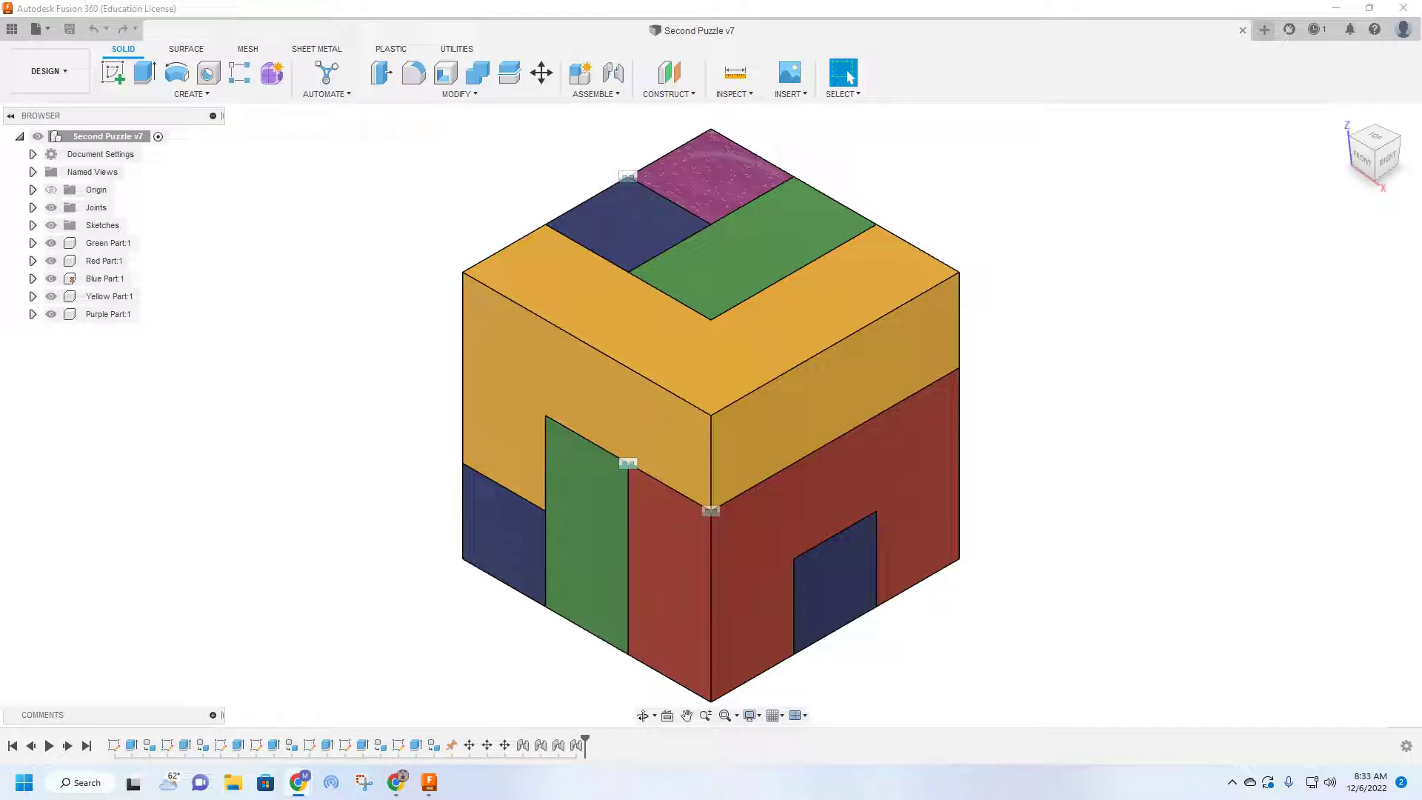
Switch to the 4.9 assembly documentation in Google Docs and review the Multiview Drawing section and its Fusion 360 instructions.
{"action": "key", "text": "alt+Tab"}
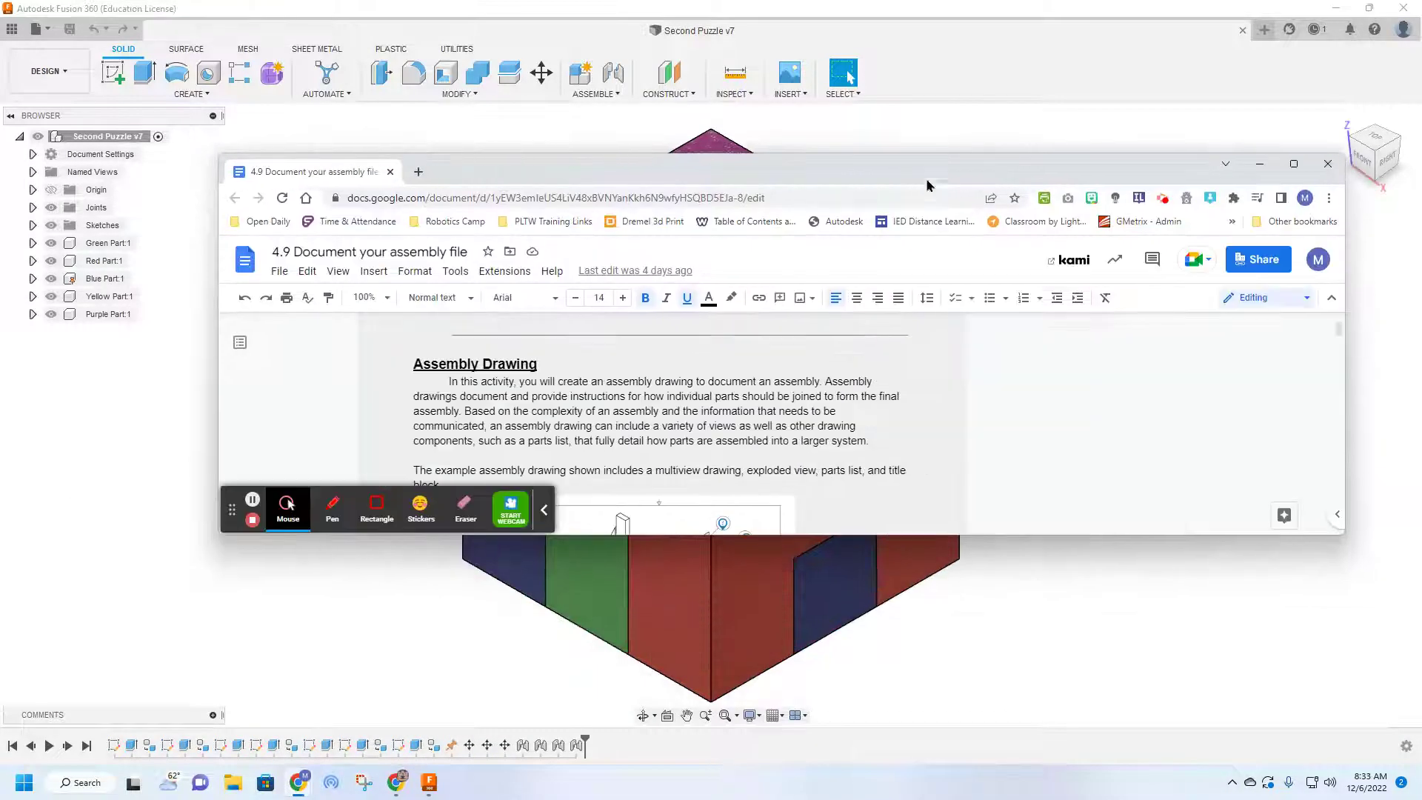
{"action": "left_click", "coordinate": [1294, 164]}
{"action": "scroll", "coordinate": [420, 381], "scroll_direction": "down", "scroll_amount": 3}
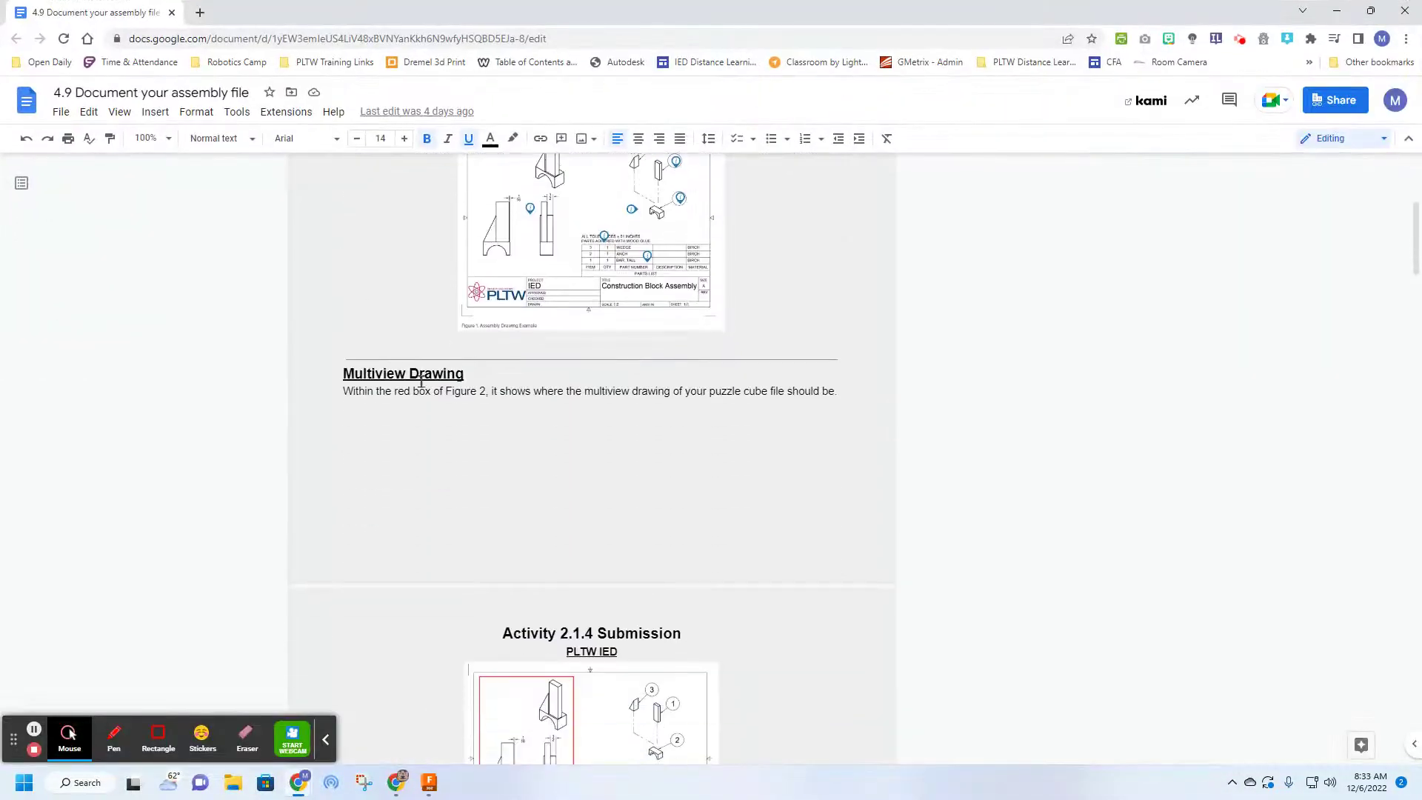
{"action": "left_click_drag", "start_coordinate": [343, 369], "coordinate": [511, 370]}
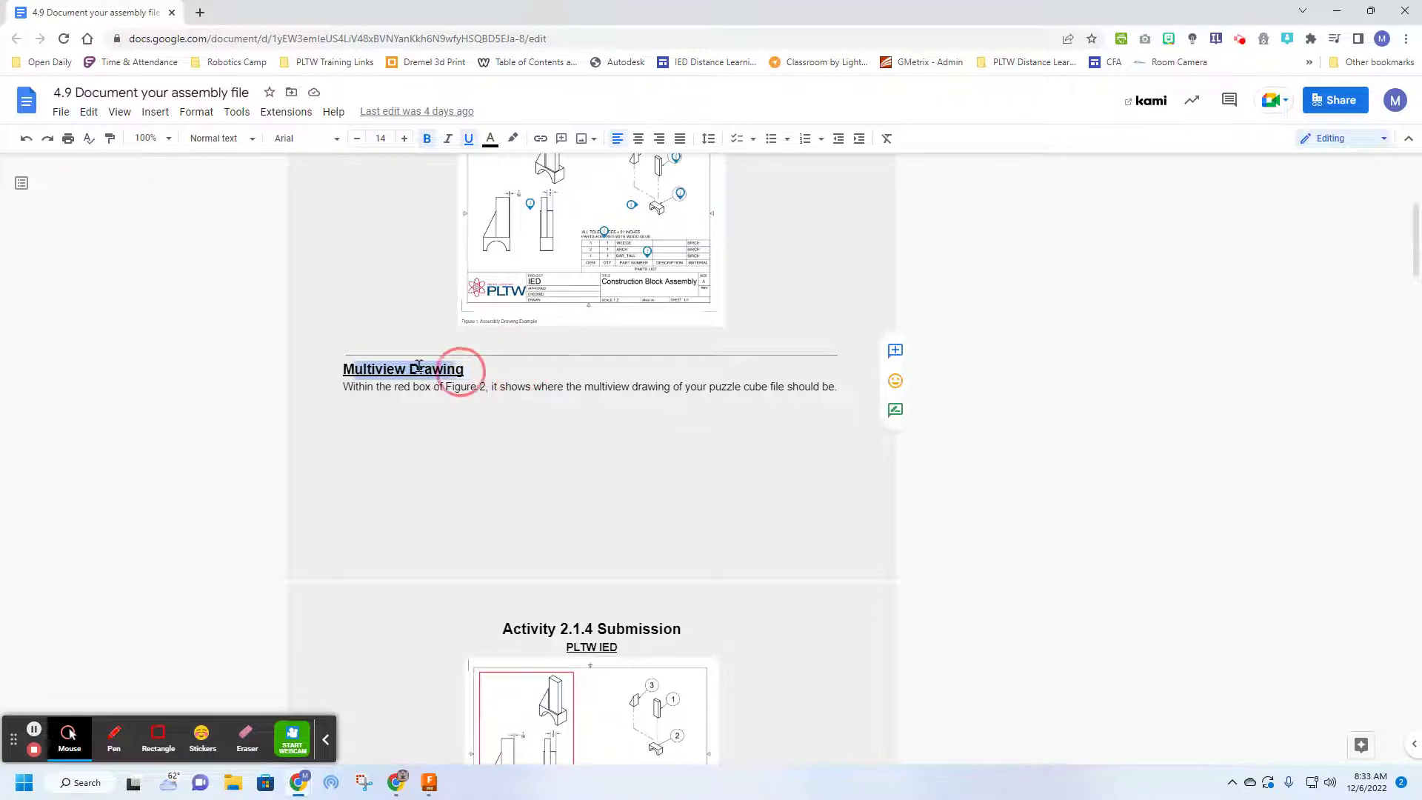
{"action": "left_click_drag", "start_coordinate": [343, 367], "coordinate": [508, 371]}
{"action": "scroll", "coordinate": [527, 391], "scroll_direction": "down", "scroll_amount": 1}
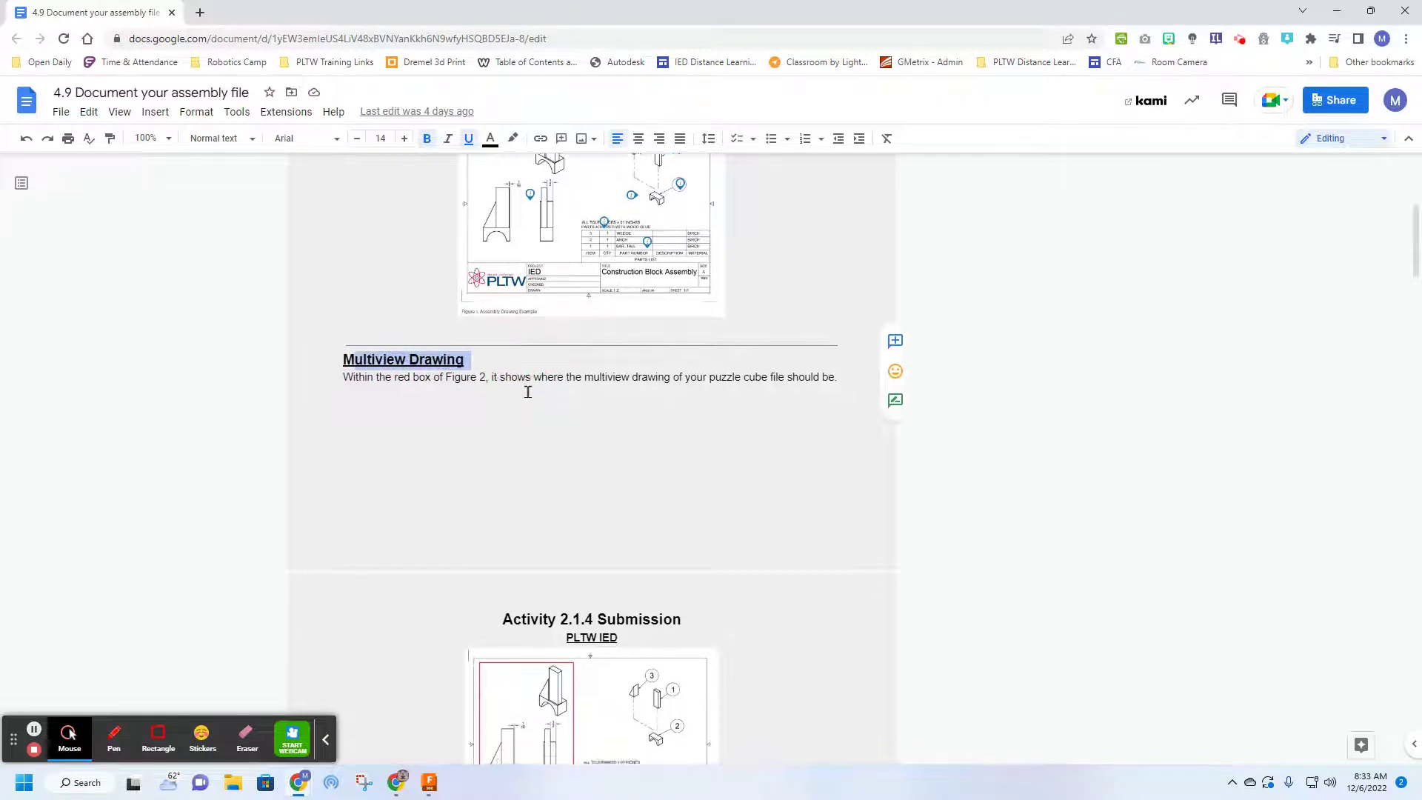
{"action": "scroll", "coordinate": [528, 392], "scroll_direction": "down", "scroll_amount": 4}
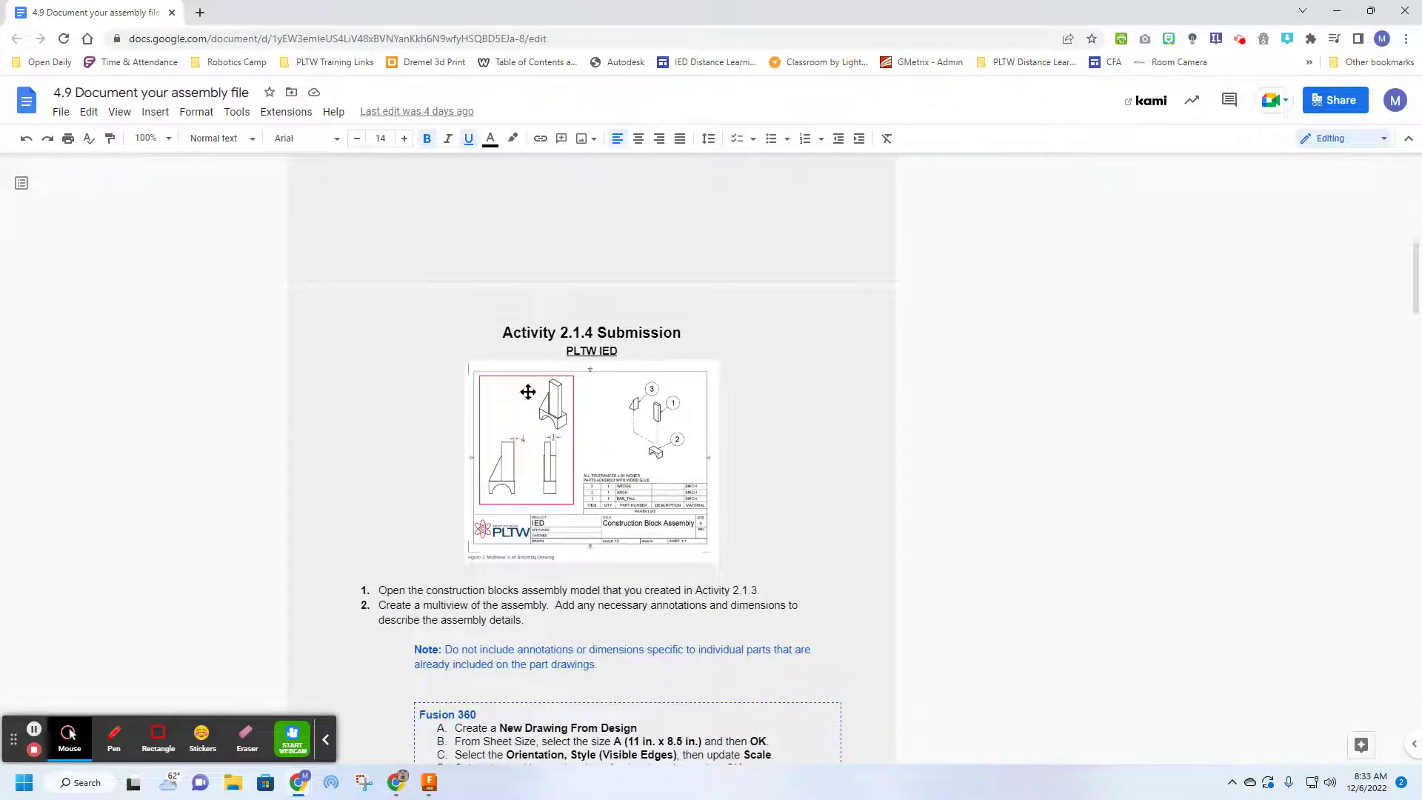
{"action": "scroll", "coordinate": [527, 392], "scroll_direction": "down", "scroll_amount": 3}
{"action": "scroll", "coordinate": [527, 392], "scroll_direction": "up", "scroll_amount": 1}
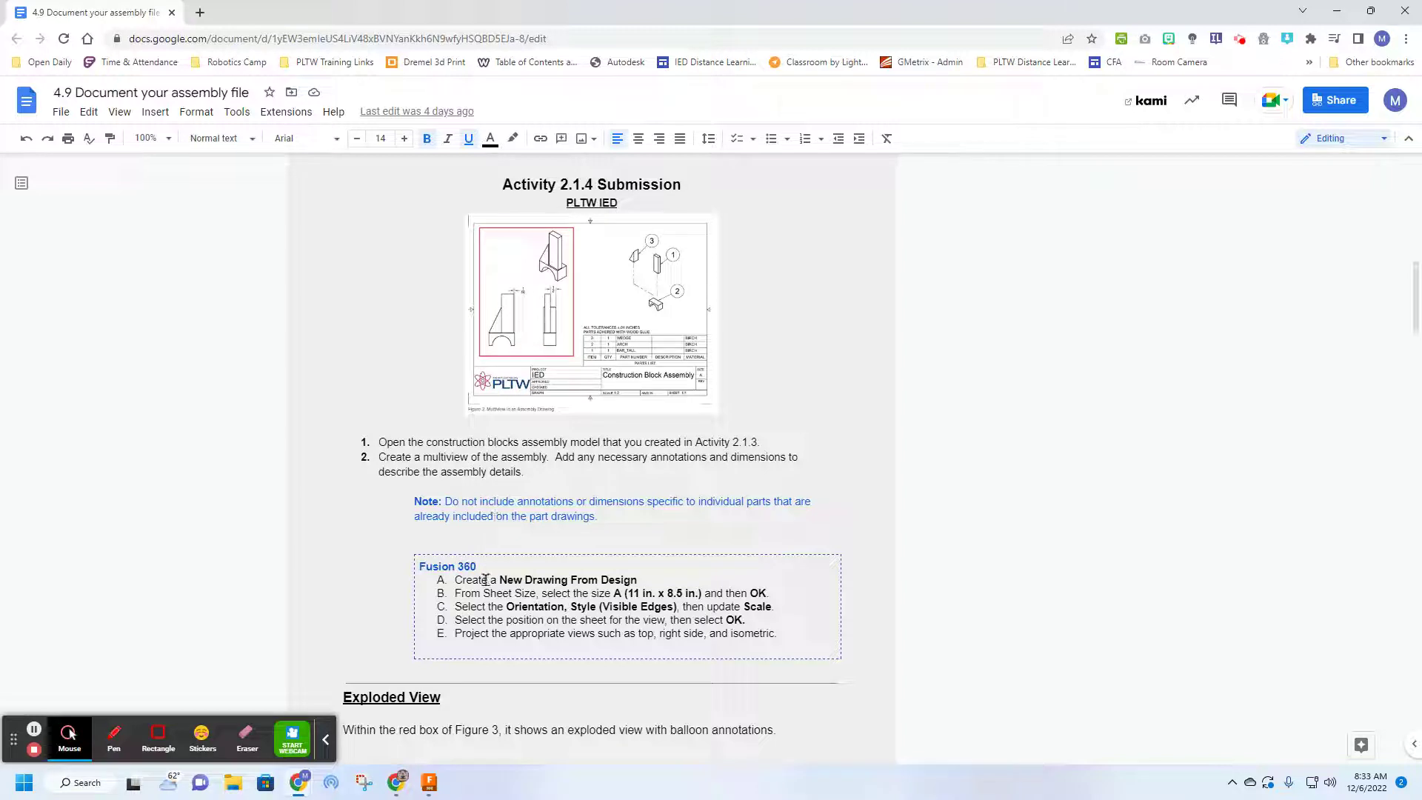
{"action": "left_click_drag", "start_coordinate": [454, 581], "coordinate": [743, 548]}
{"action": "left_click", "coordinate": [740, 556]}
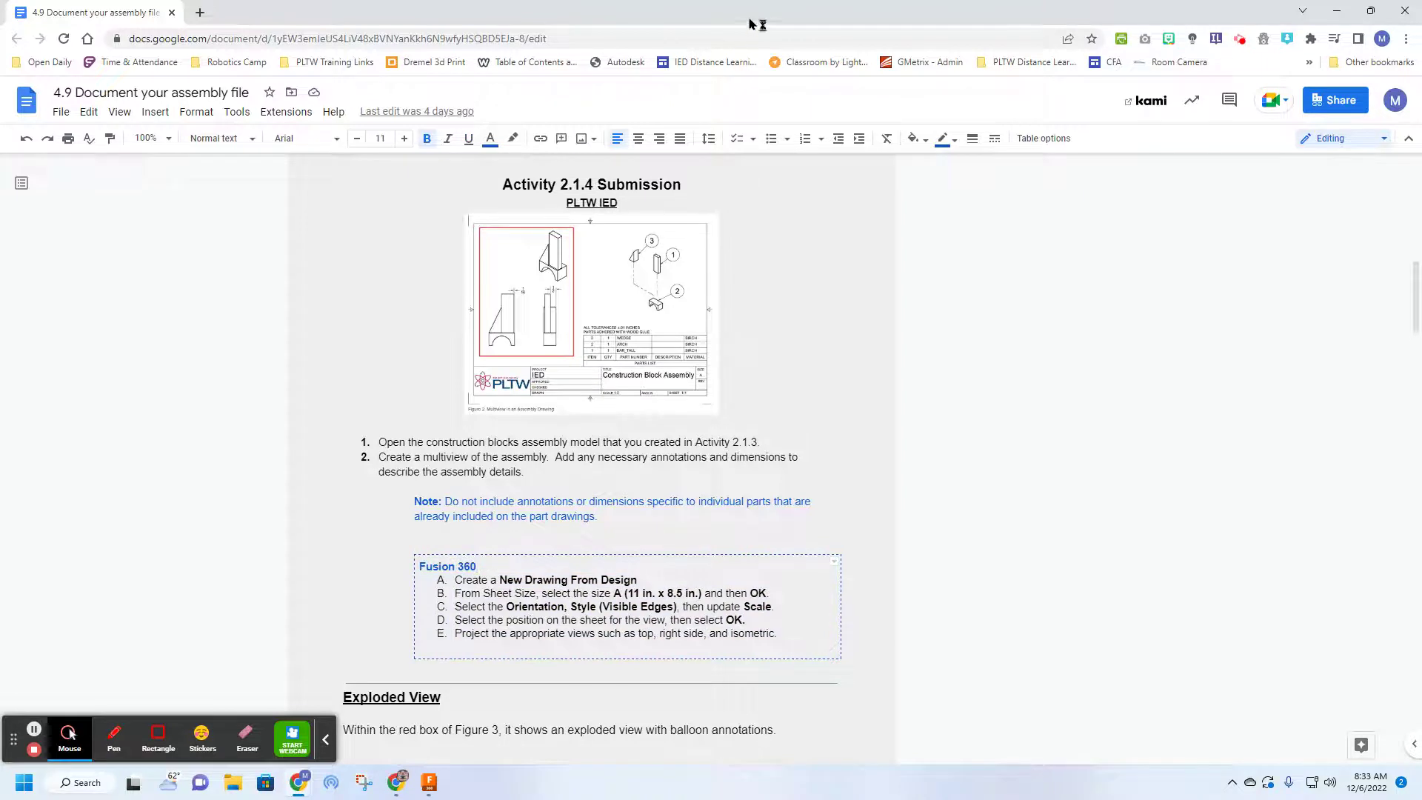
Return to Fusion 360 and create a new drawing from the full assembly design on an A (11in x 8.5in) sheet.
{"action": "key", "text": "alt+Tab"}
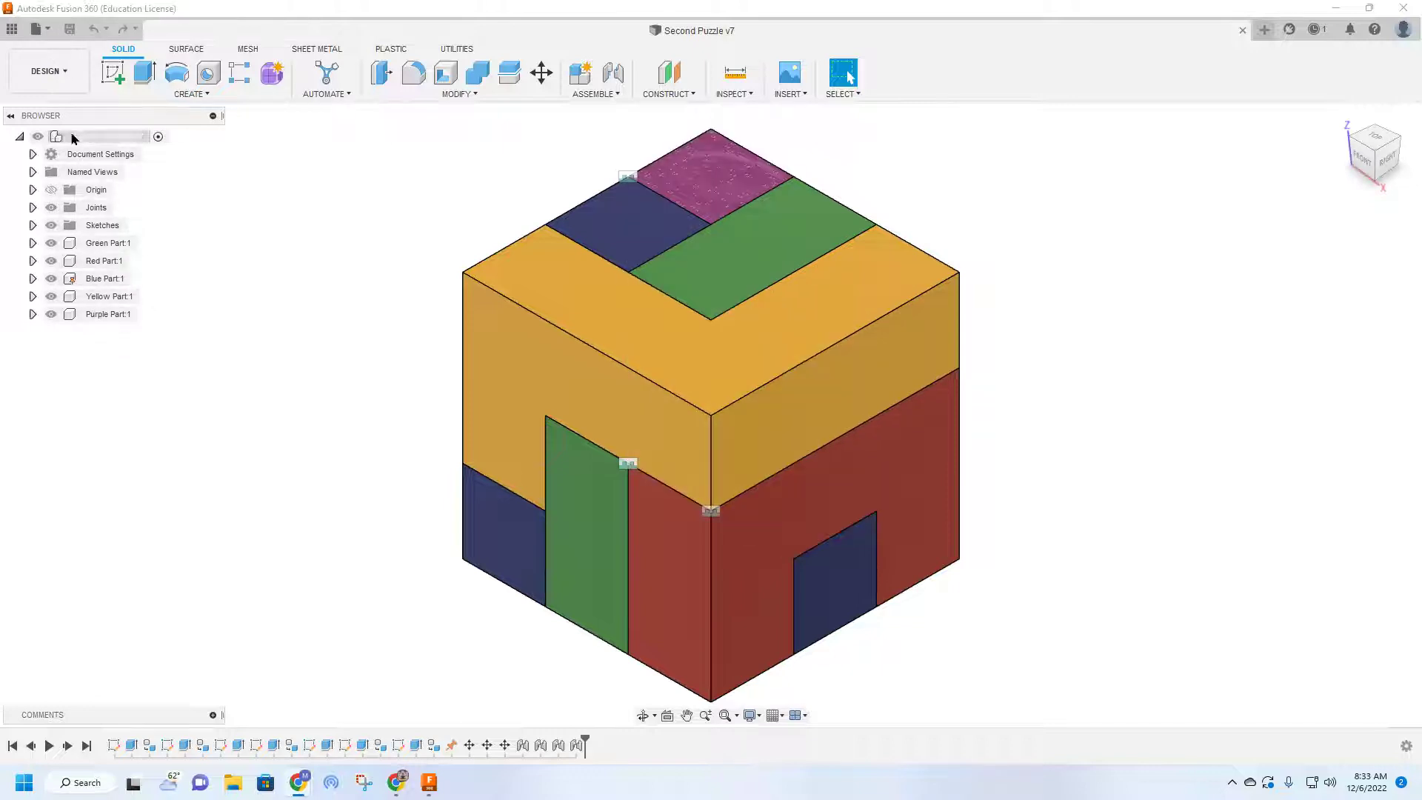
{"action": "left_click", "coordinate": [41, 31]}
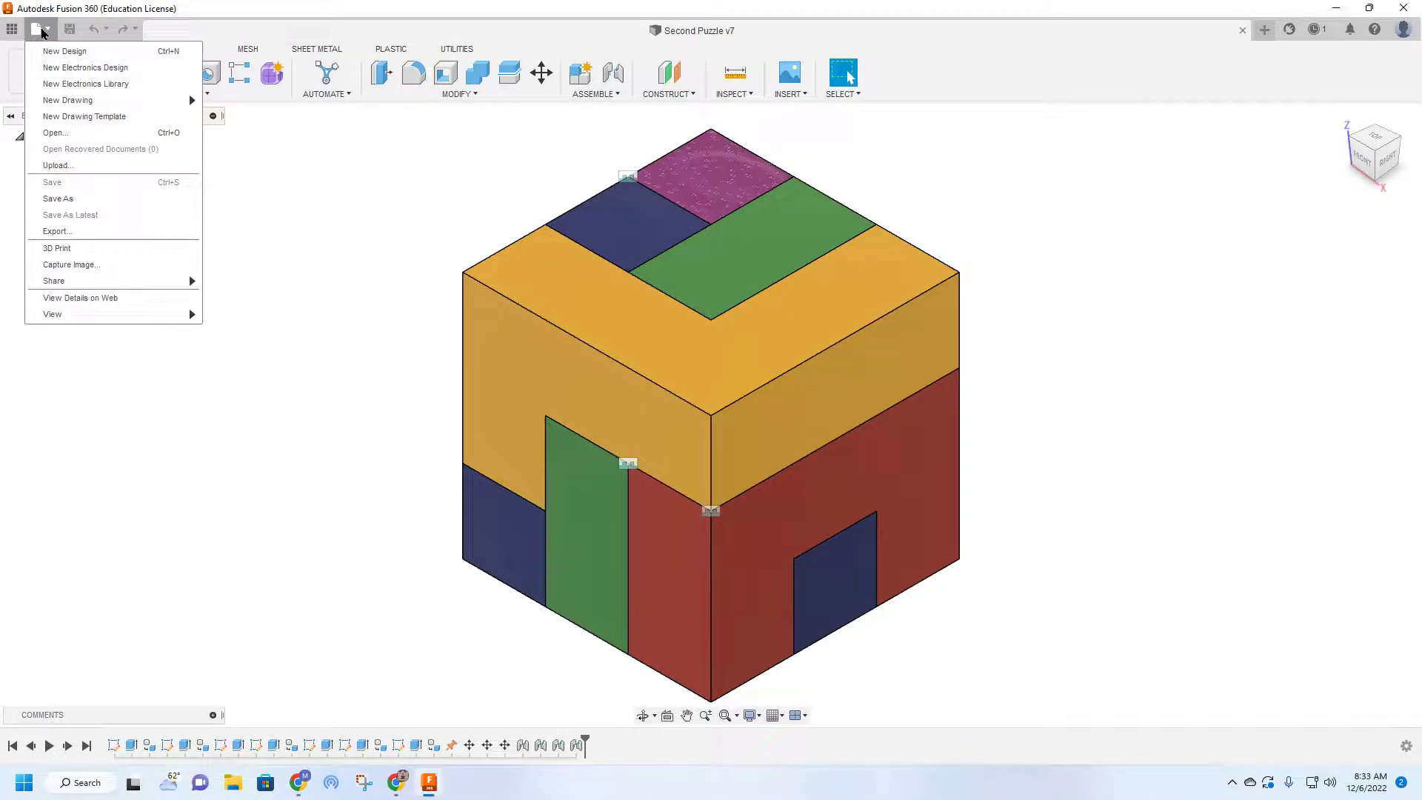
{"action": "mouse_move", "coordinate": [183, 99]}
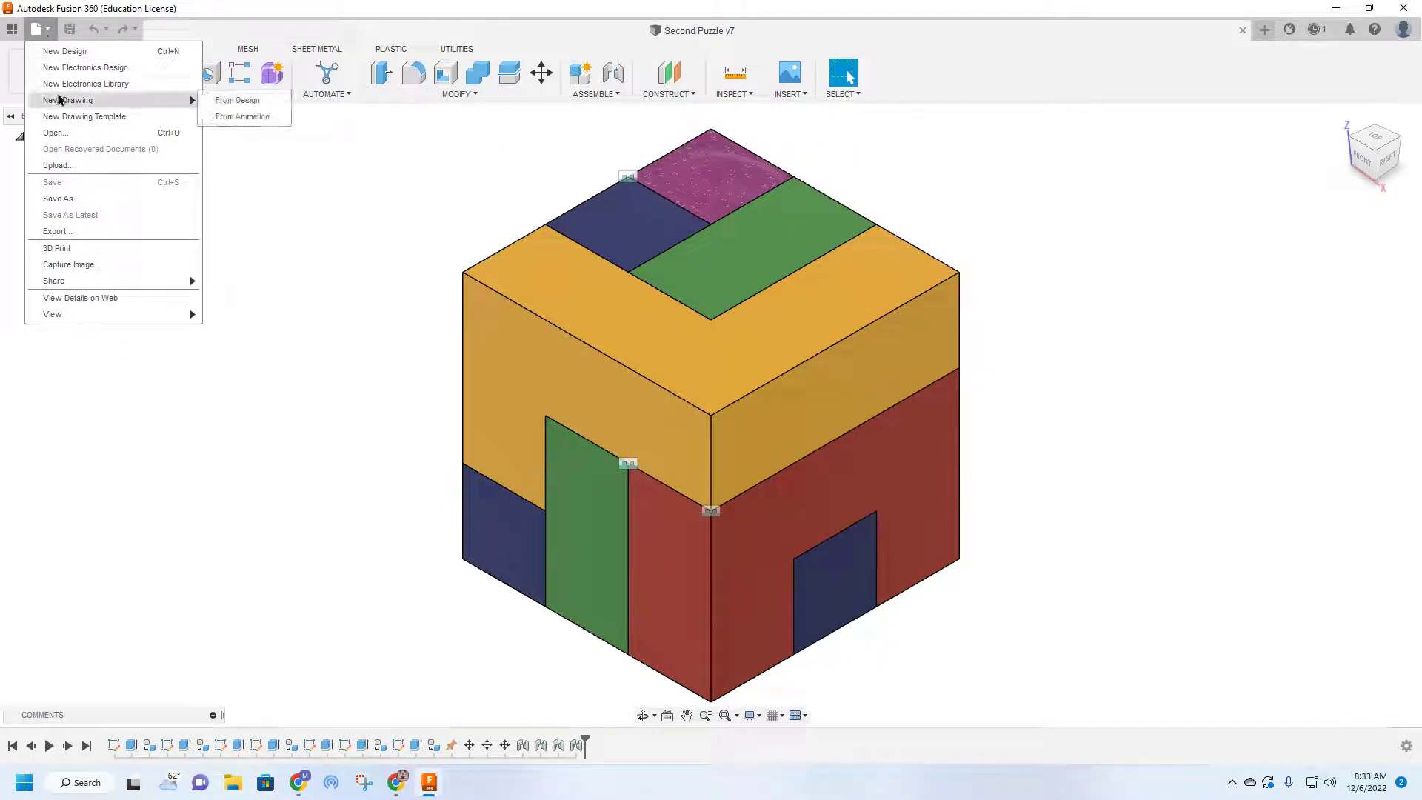
{"action": "left_click", "coordinate": [237, 108]}
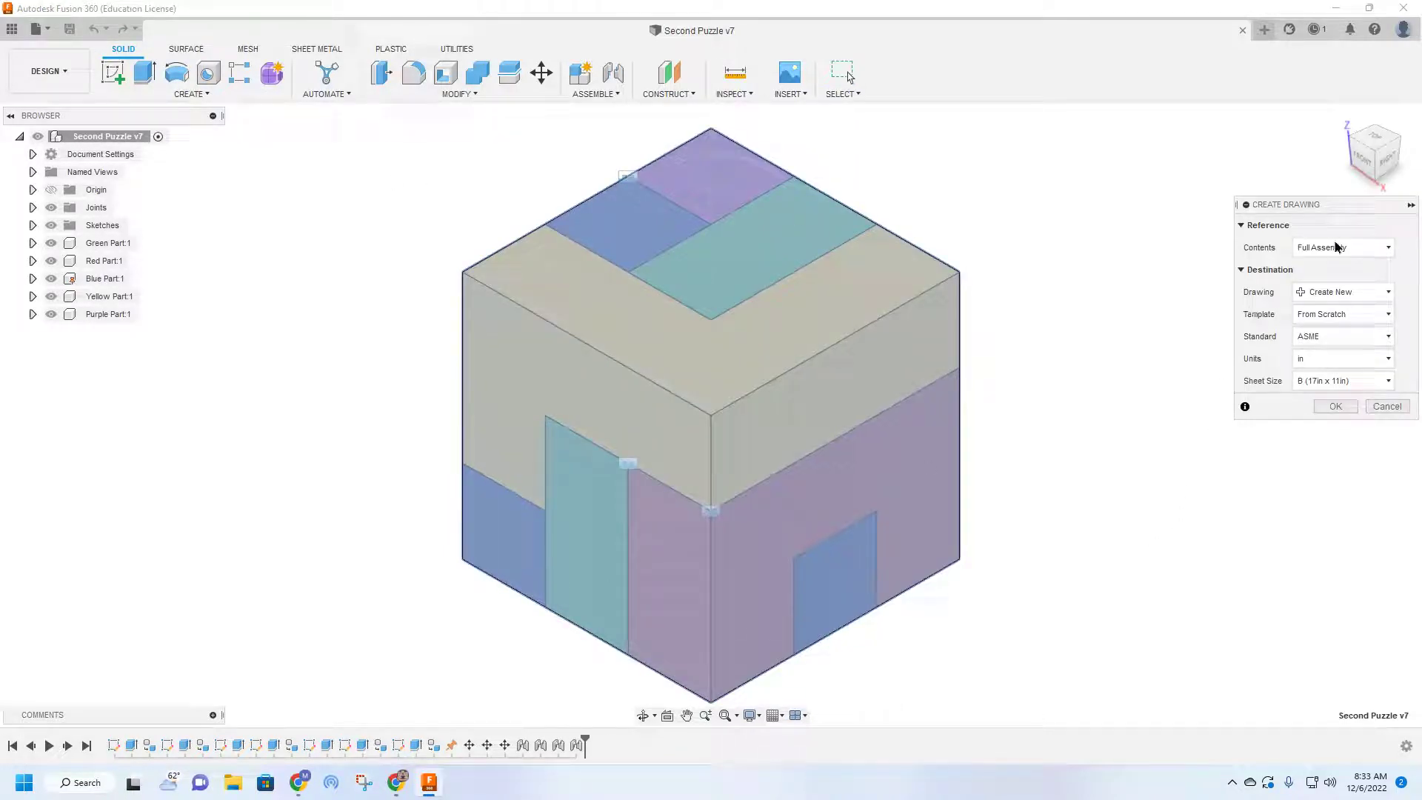
{"action": "left_click", "coordinate": [1330, 380]}
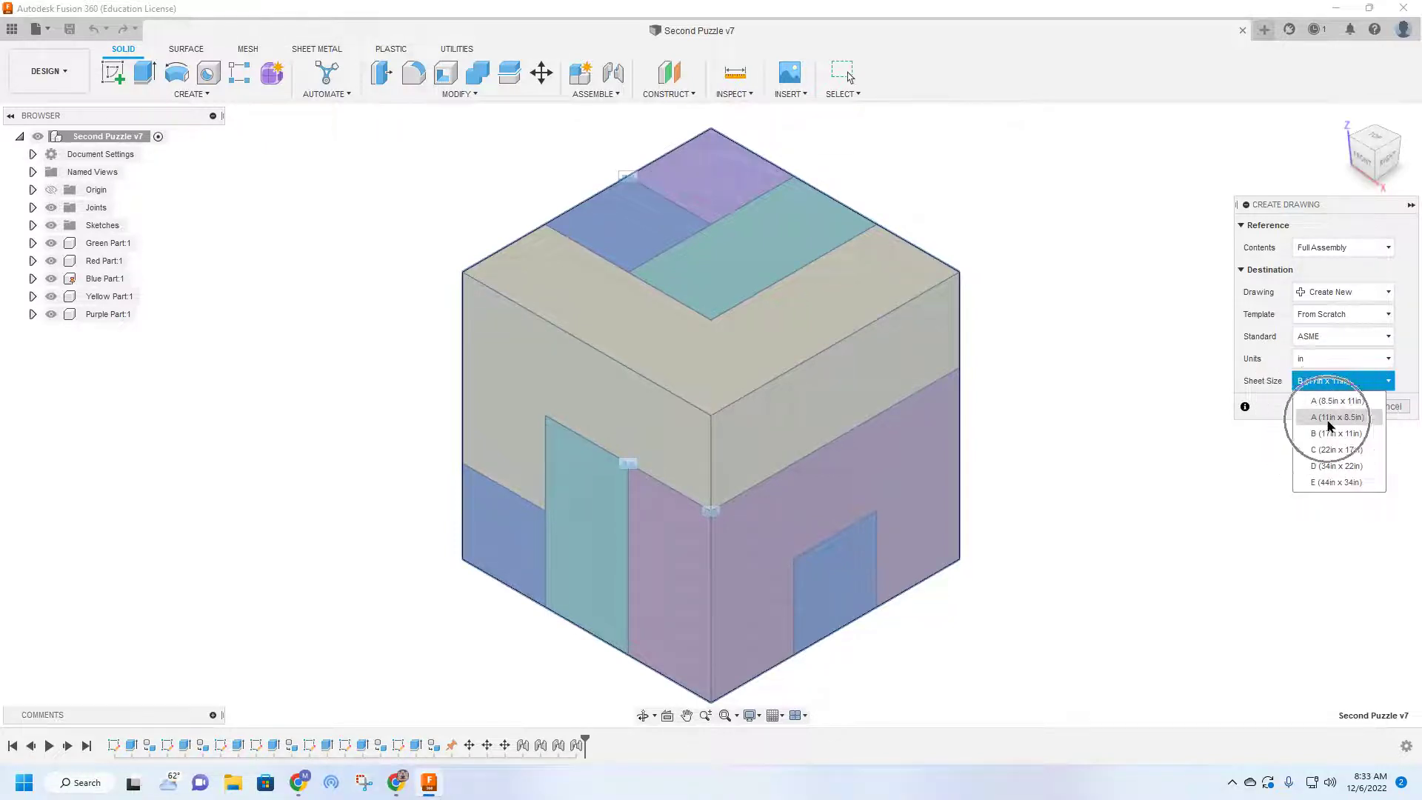
{"action": "left_click", "coordinate": [1330, 419]}
{"action": "left_click", "coordinate": [1328, 407]}
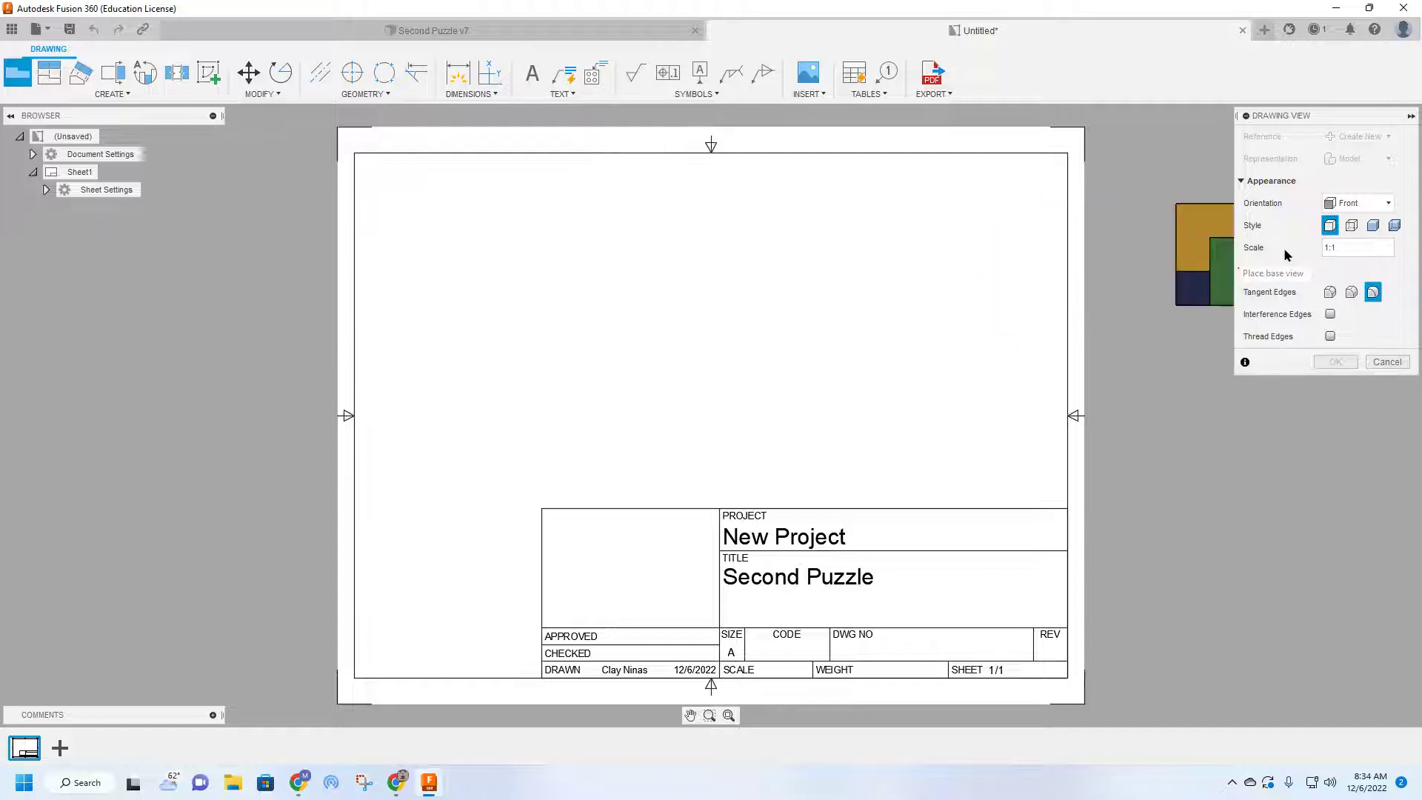
Place a front base view of the puzzle cube on the sheet's upper-left area at scale 1:2.
{"action": "left_click", "coordinate": [1343, 250]}
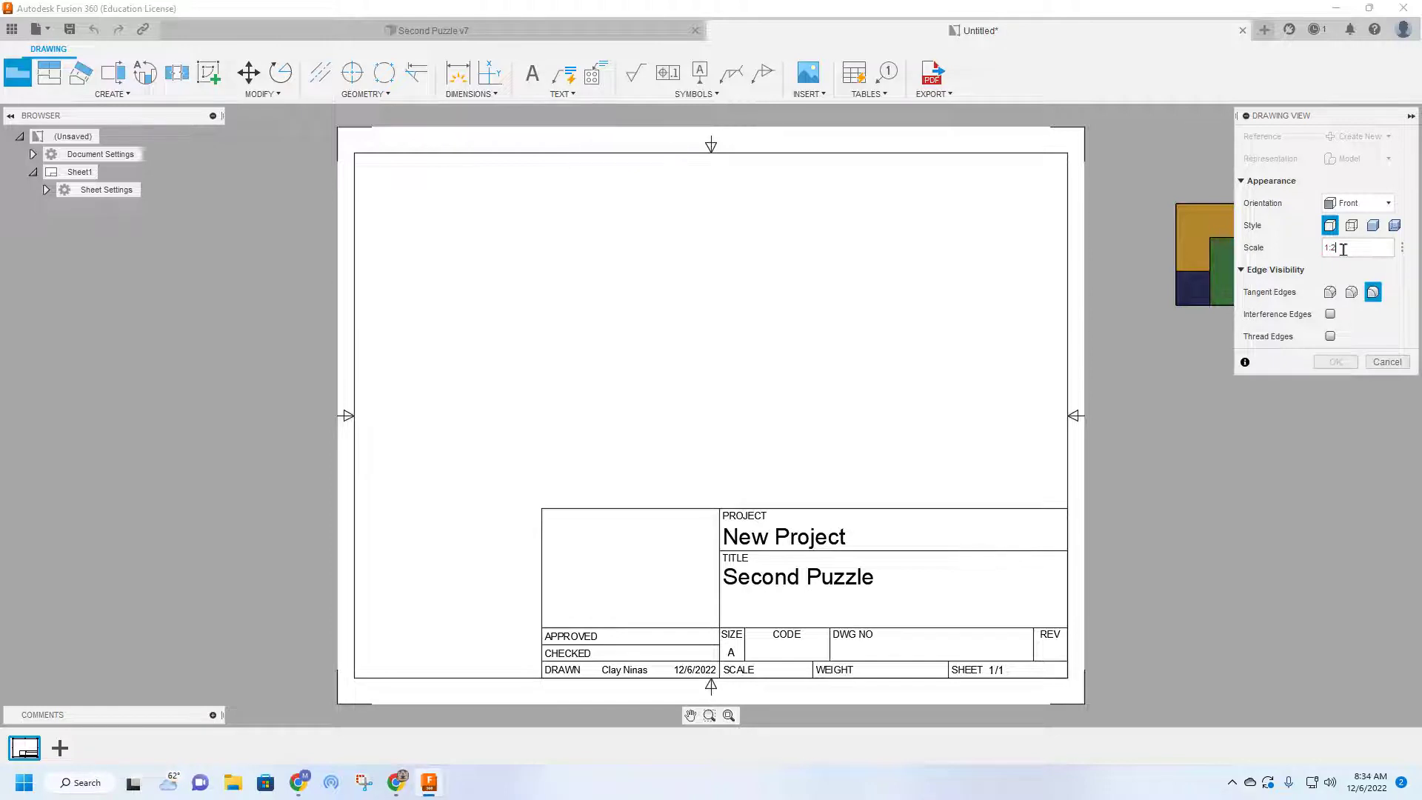
{"action": "key", "text": "Return"}
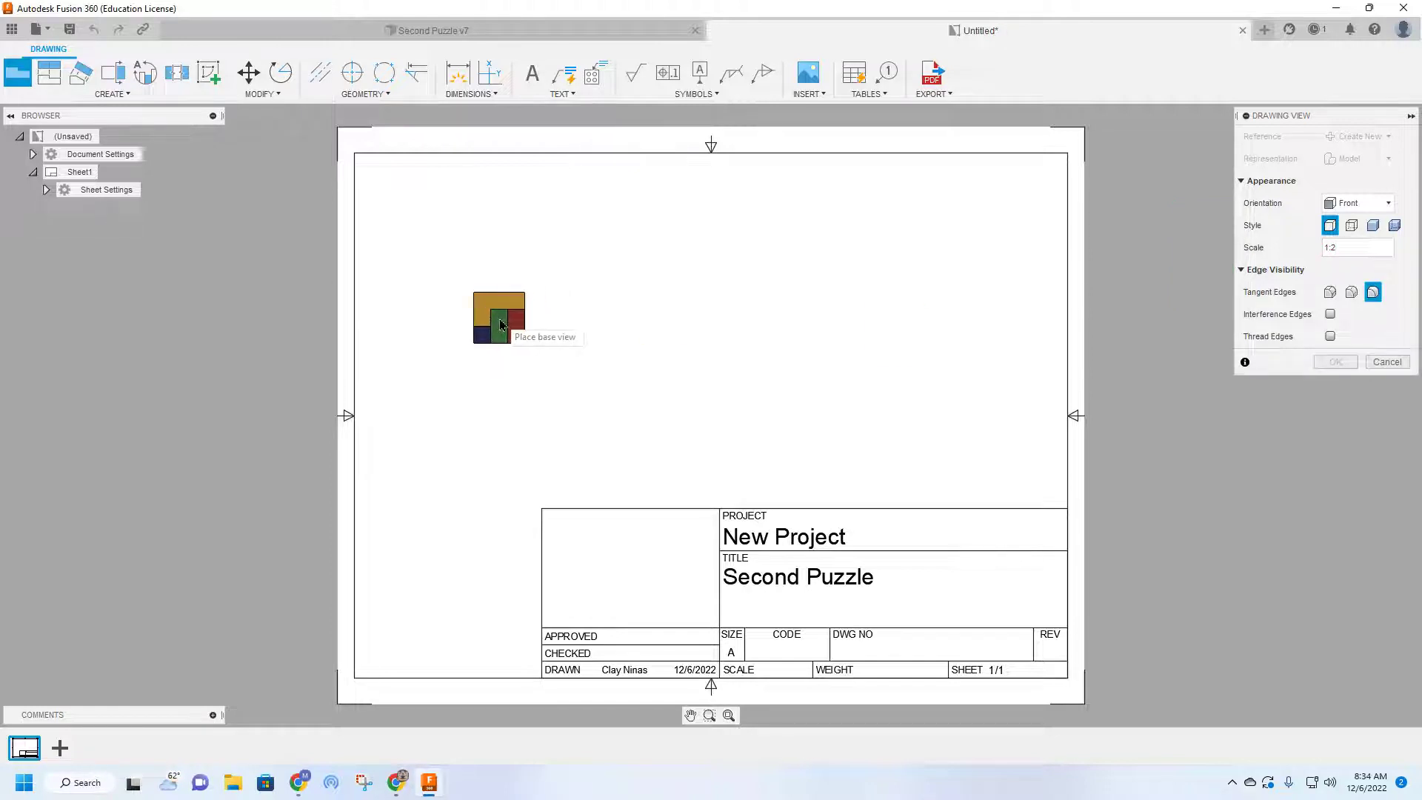
{"action": "left_click", "coordinate": [440, 342]}
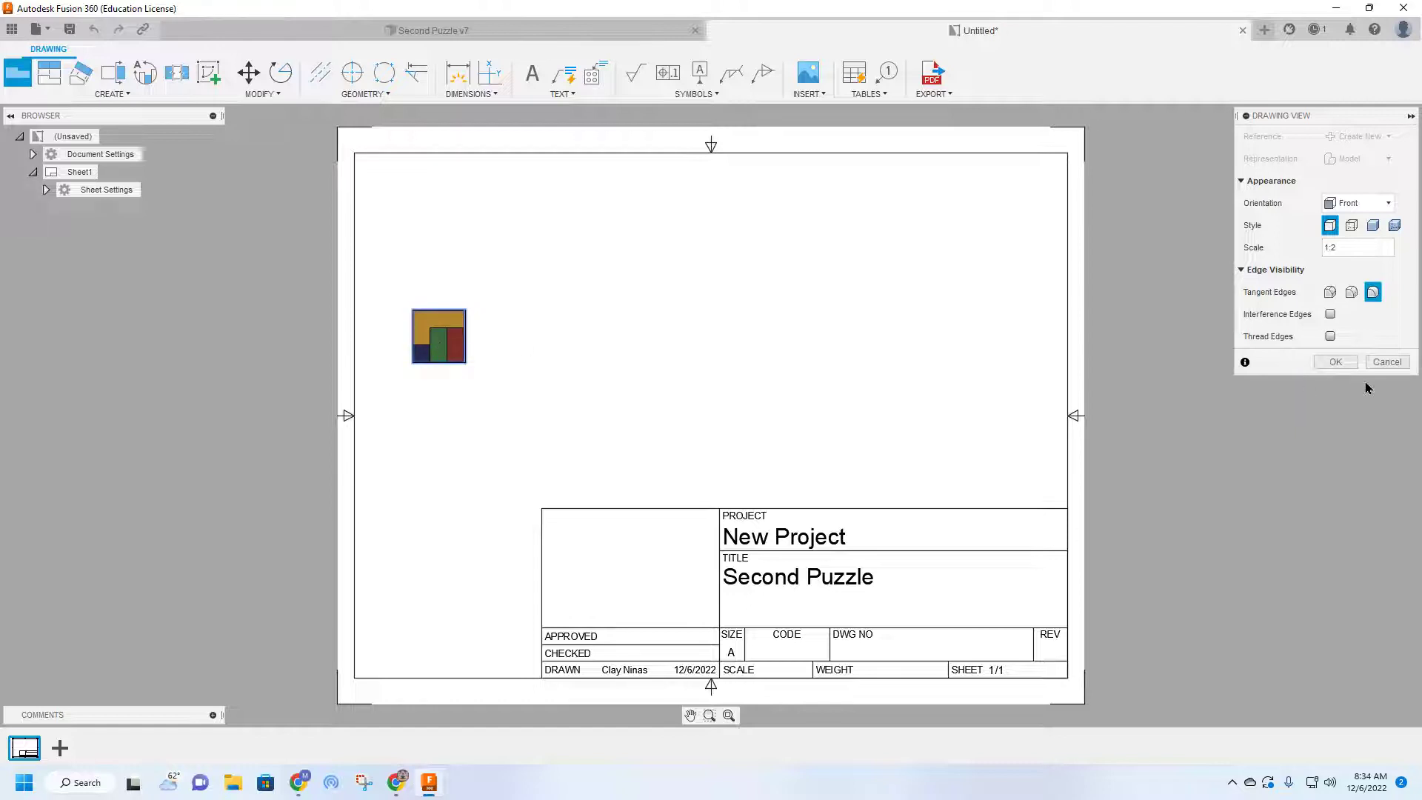
{"action": "left_click", "coordinate": [1336, 362]}
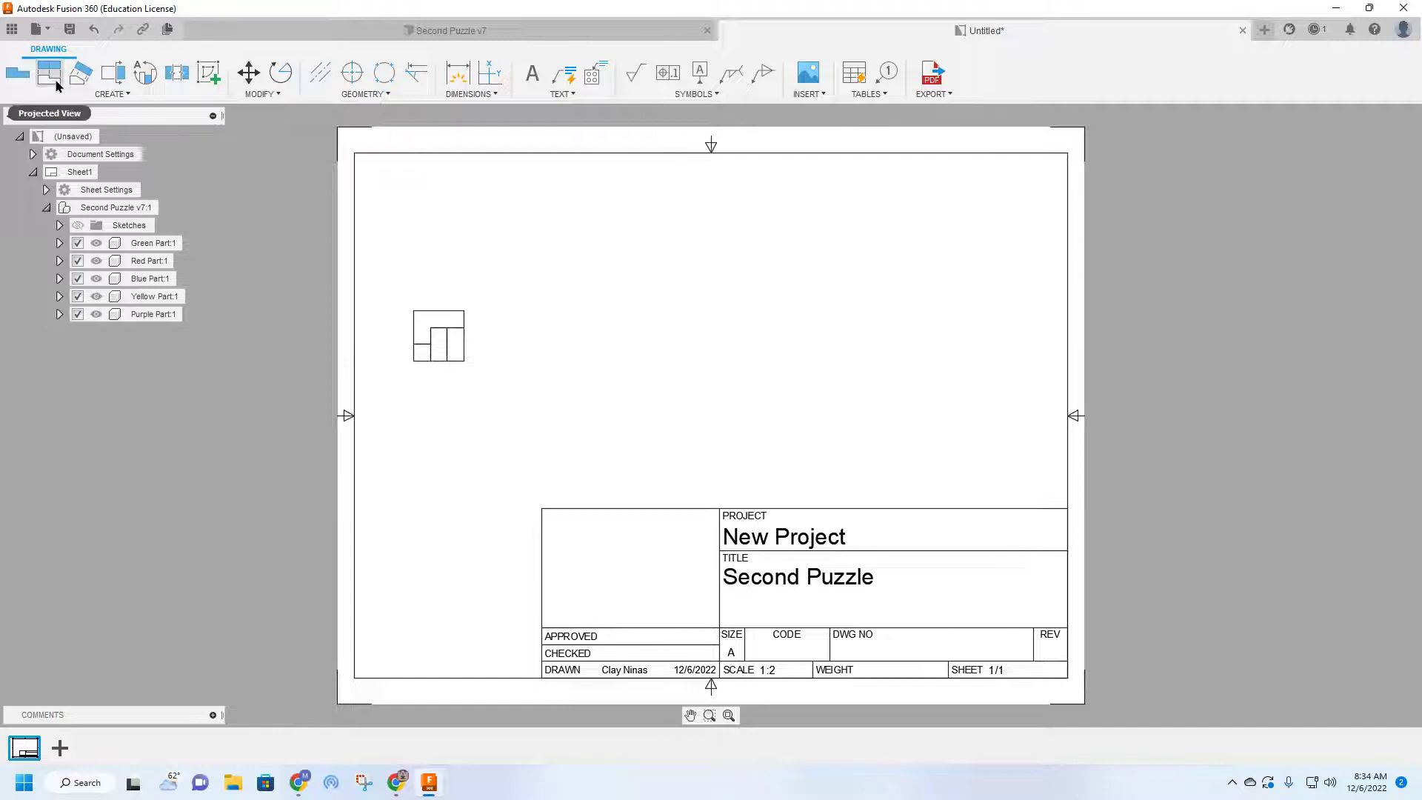
Project the top, isometric and right side views from the front view.
{"action": "left_click", "coordinate": [57, 85]}
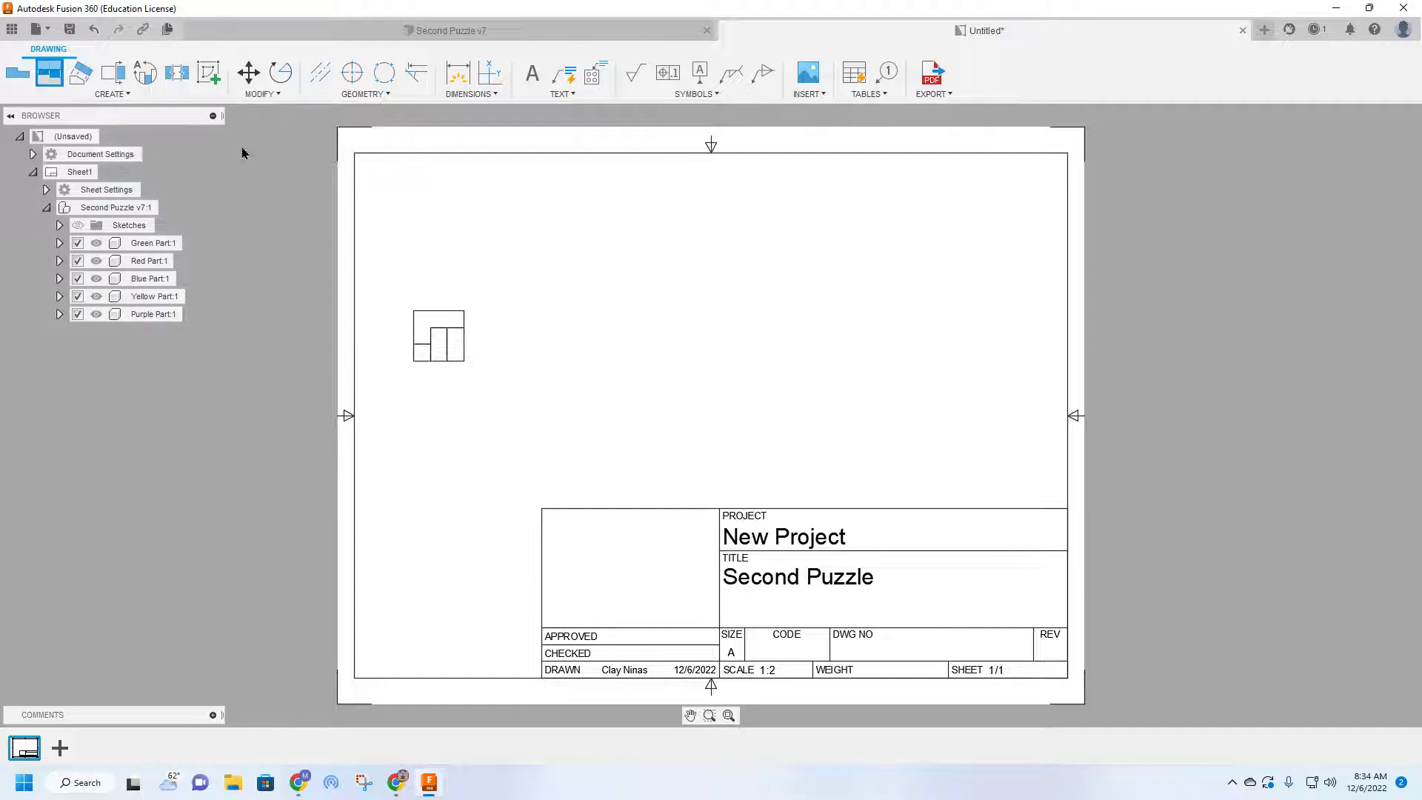
{"action": "left_click", "coordinate": [454, 340]}
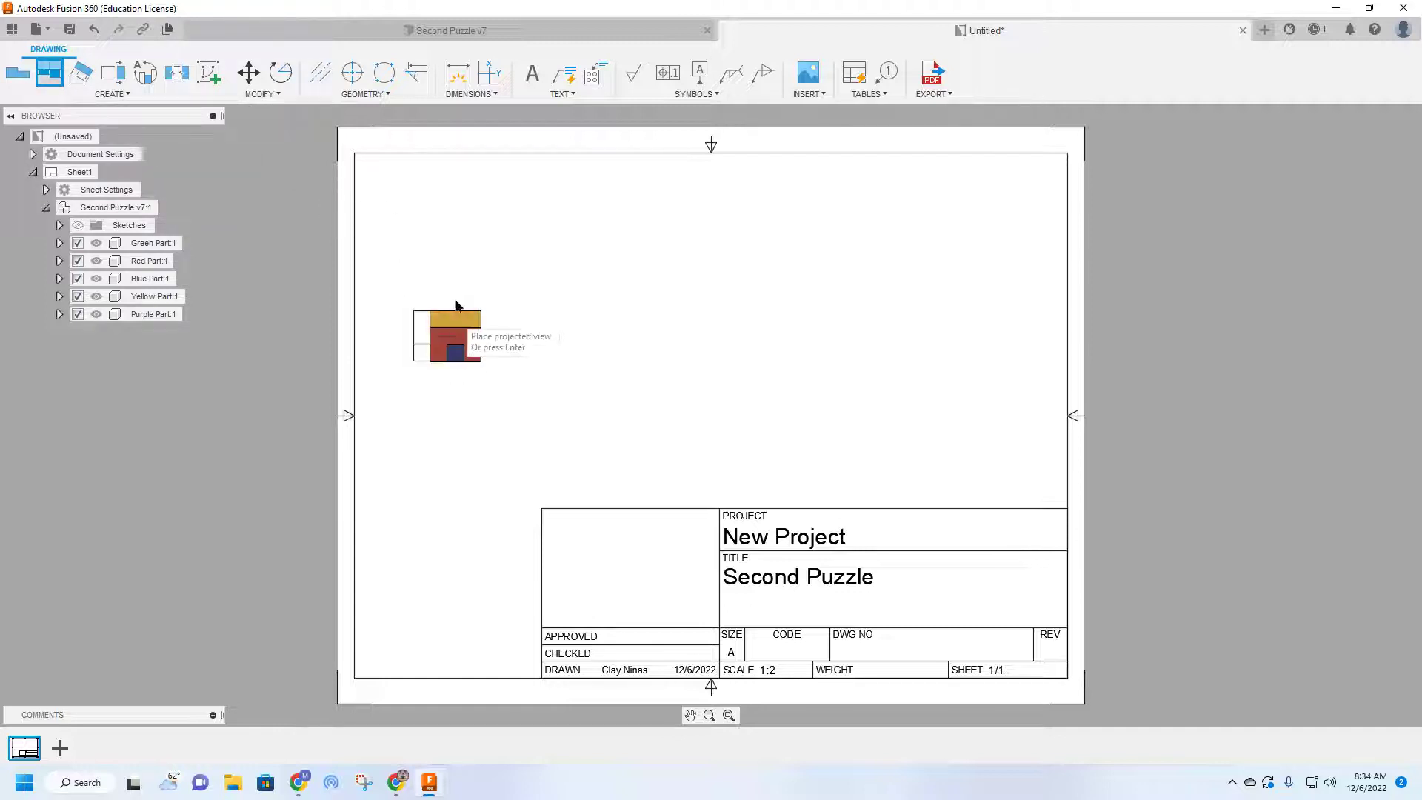
{"action": "left_click", "coordinate": [442, 217]}
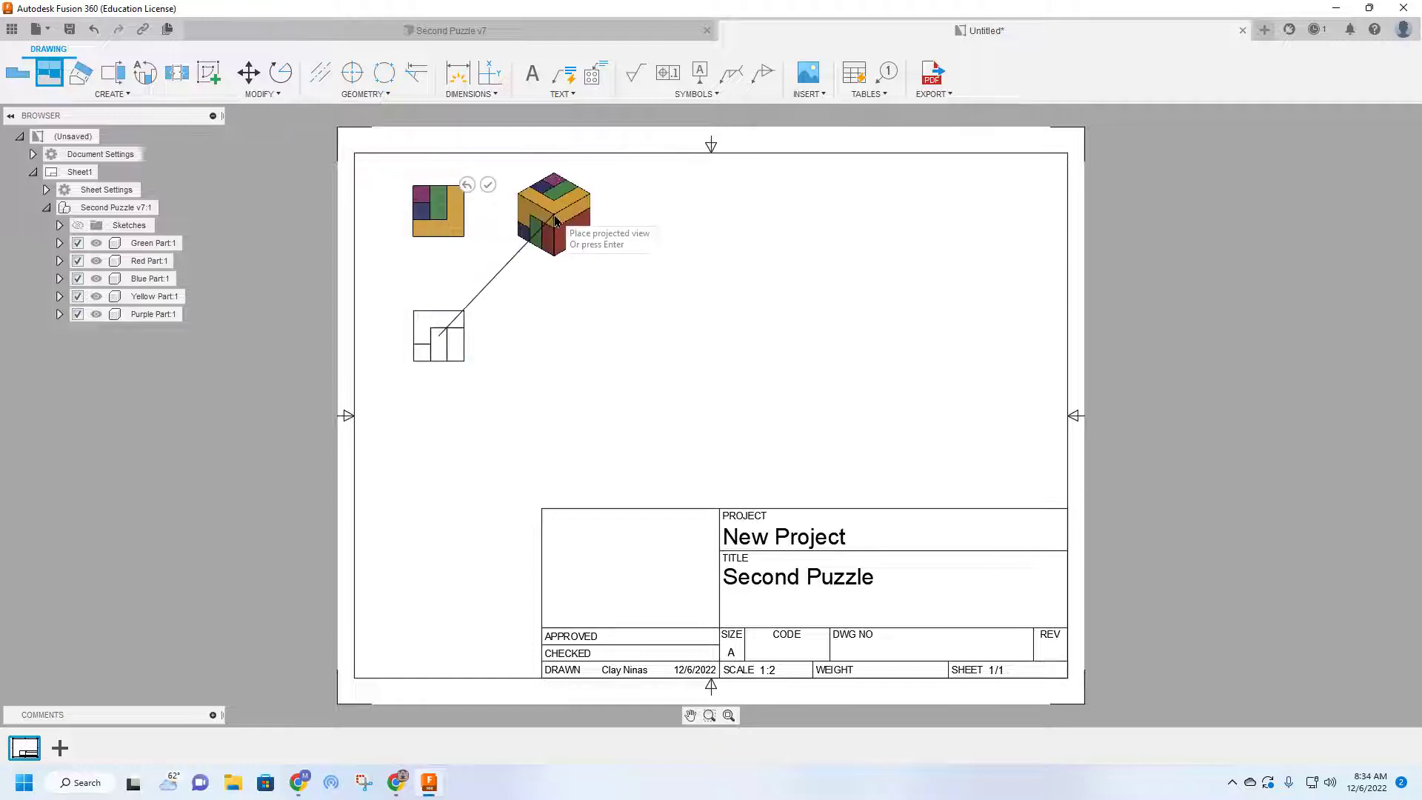
{"action": "left_click", "coordinate": [574, 202]}
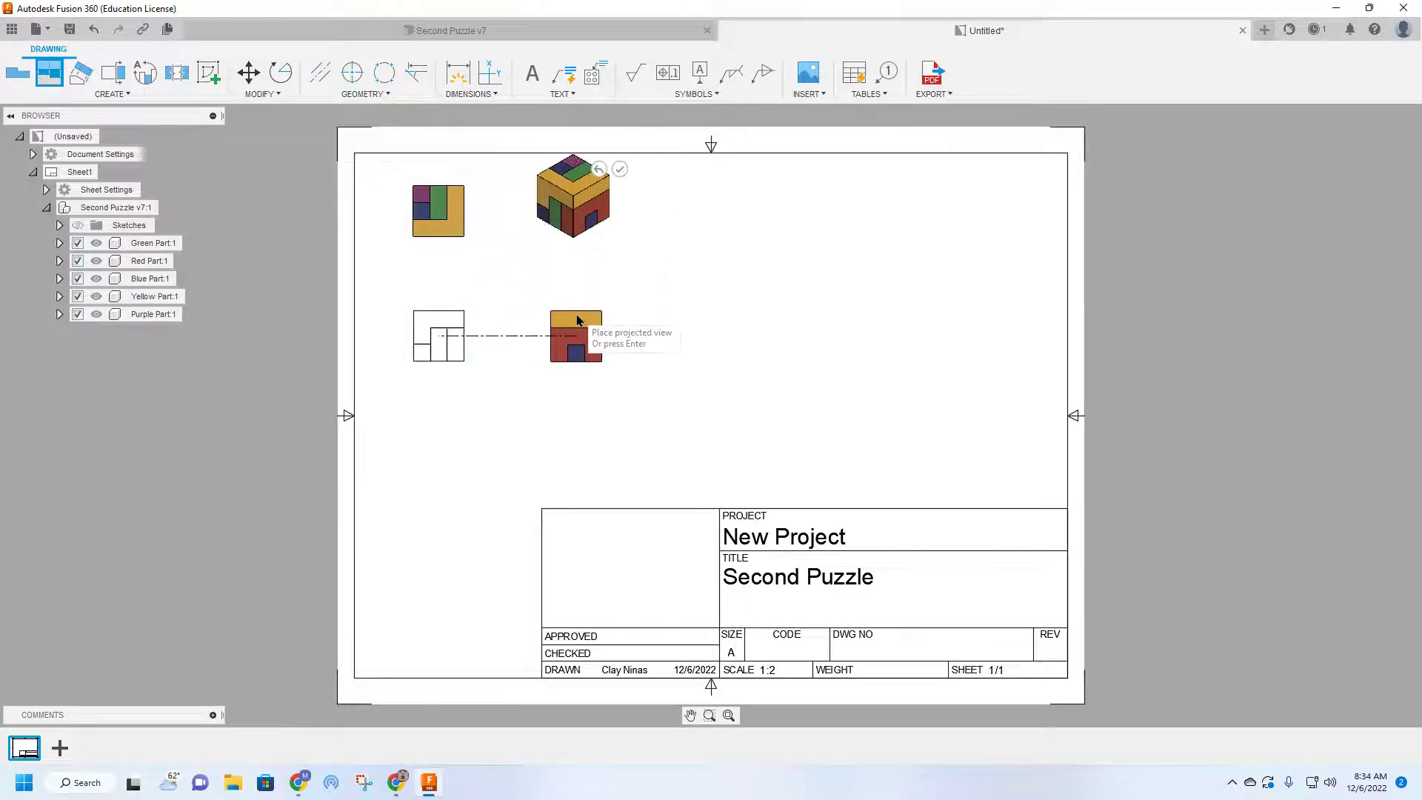
{"action": "left_click", "coordinate": [574, 325]}
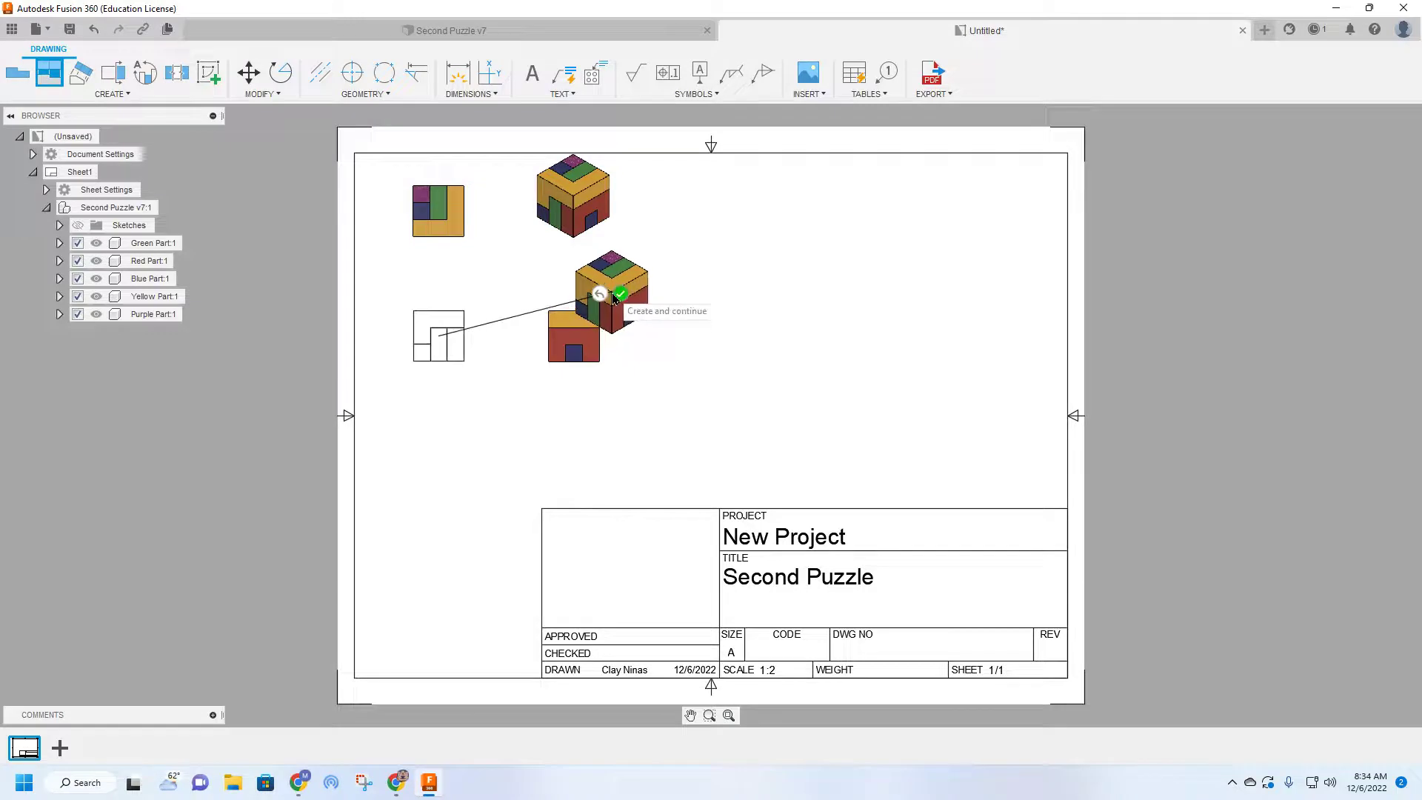
{"action": "key", "text": "Return"}
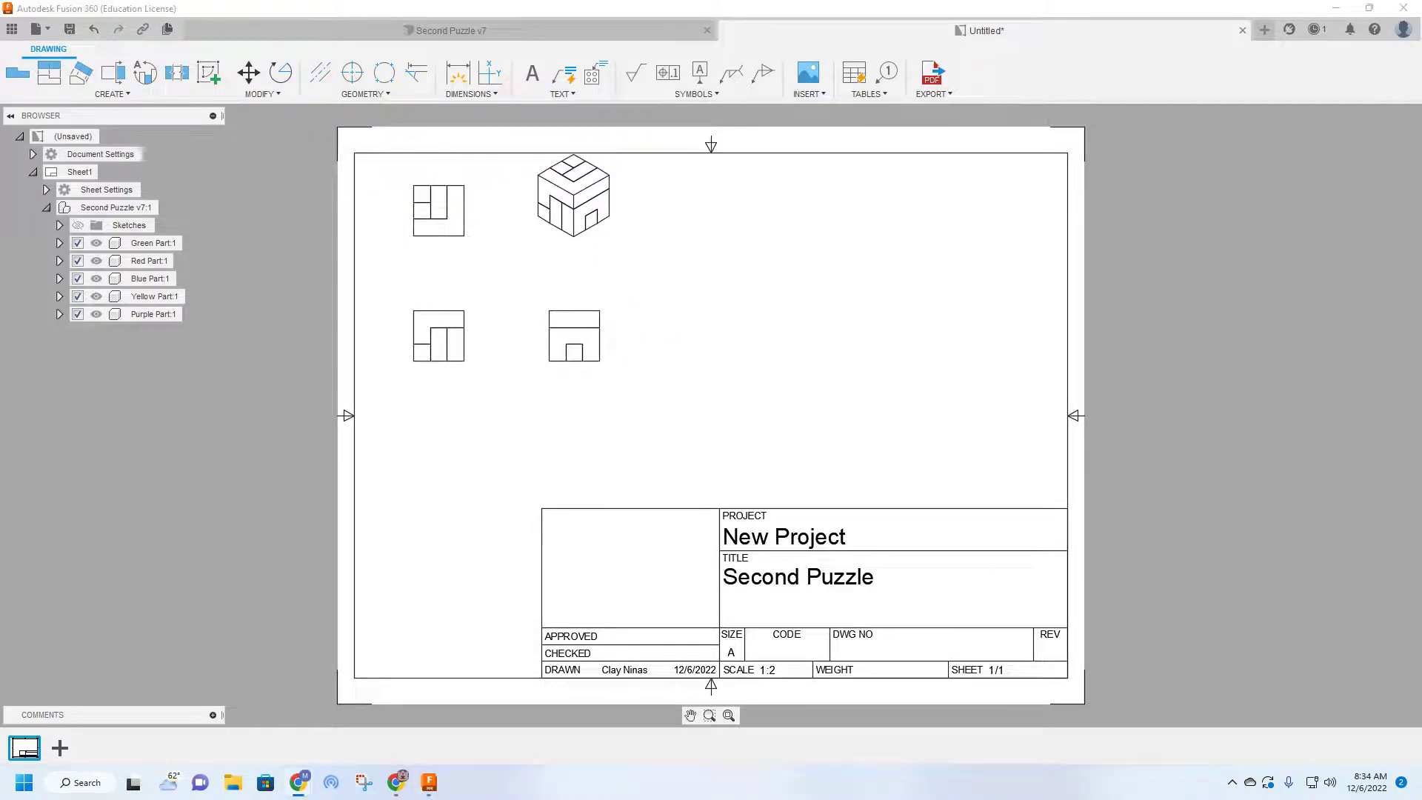
{"action": "left_click", "coordinate": [255, 476]}
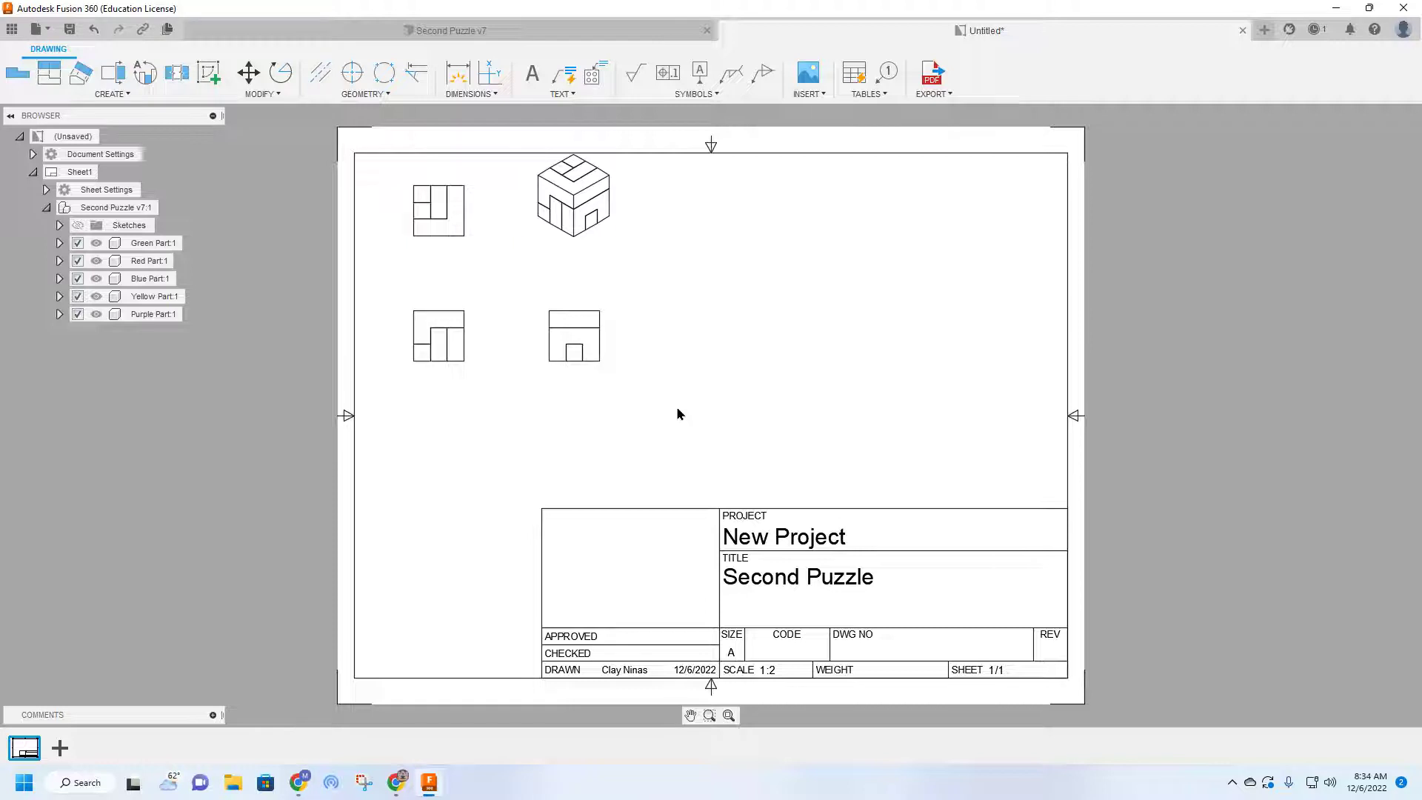
Change the style of the isometric view and the top view to shaded.
{"action": "double_click", "coordinate": [584, 240]}
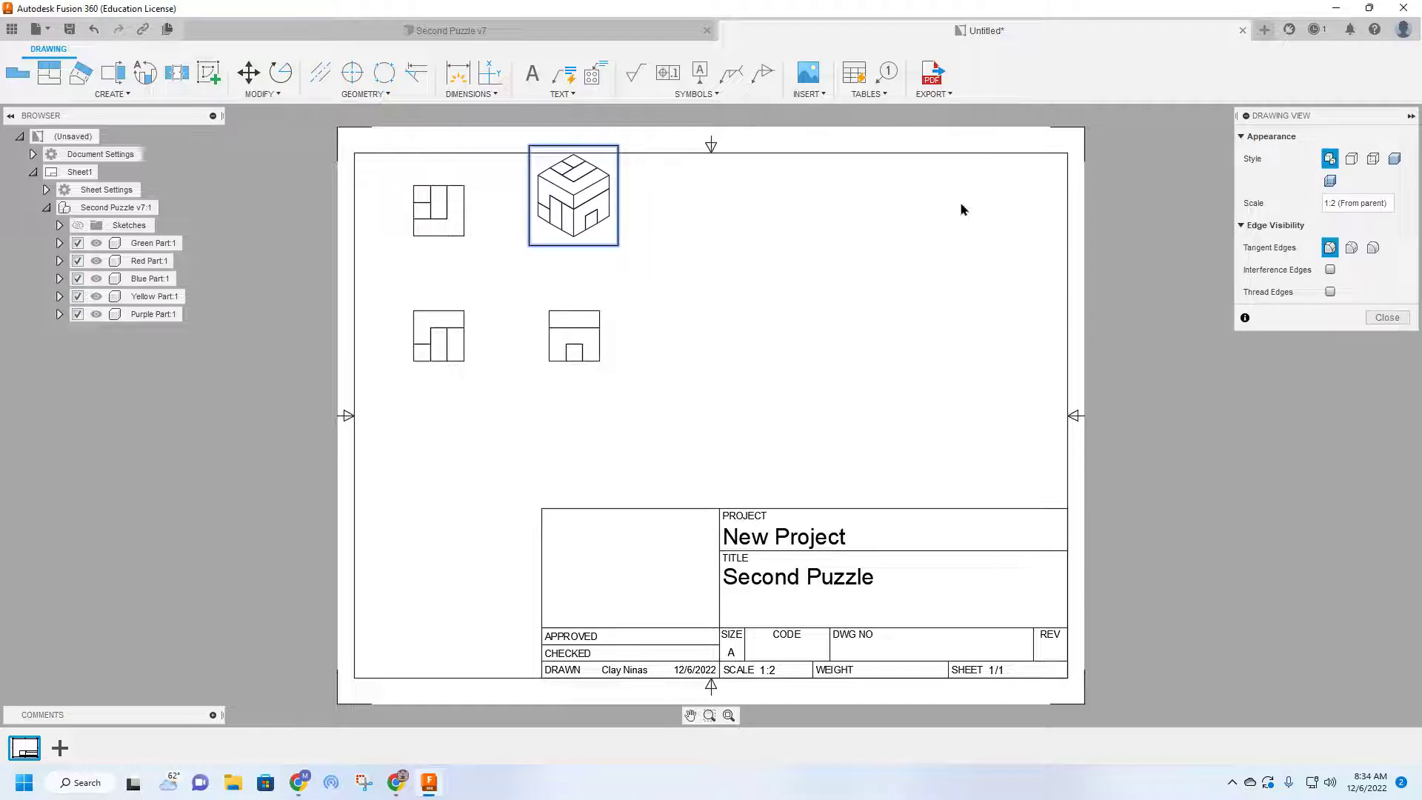
{"action": "left_click", "coordinate": [1396, 160]}
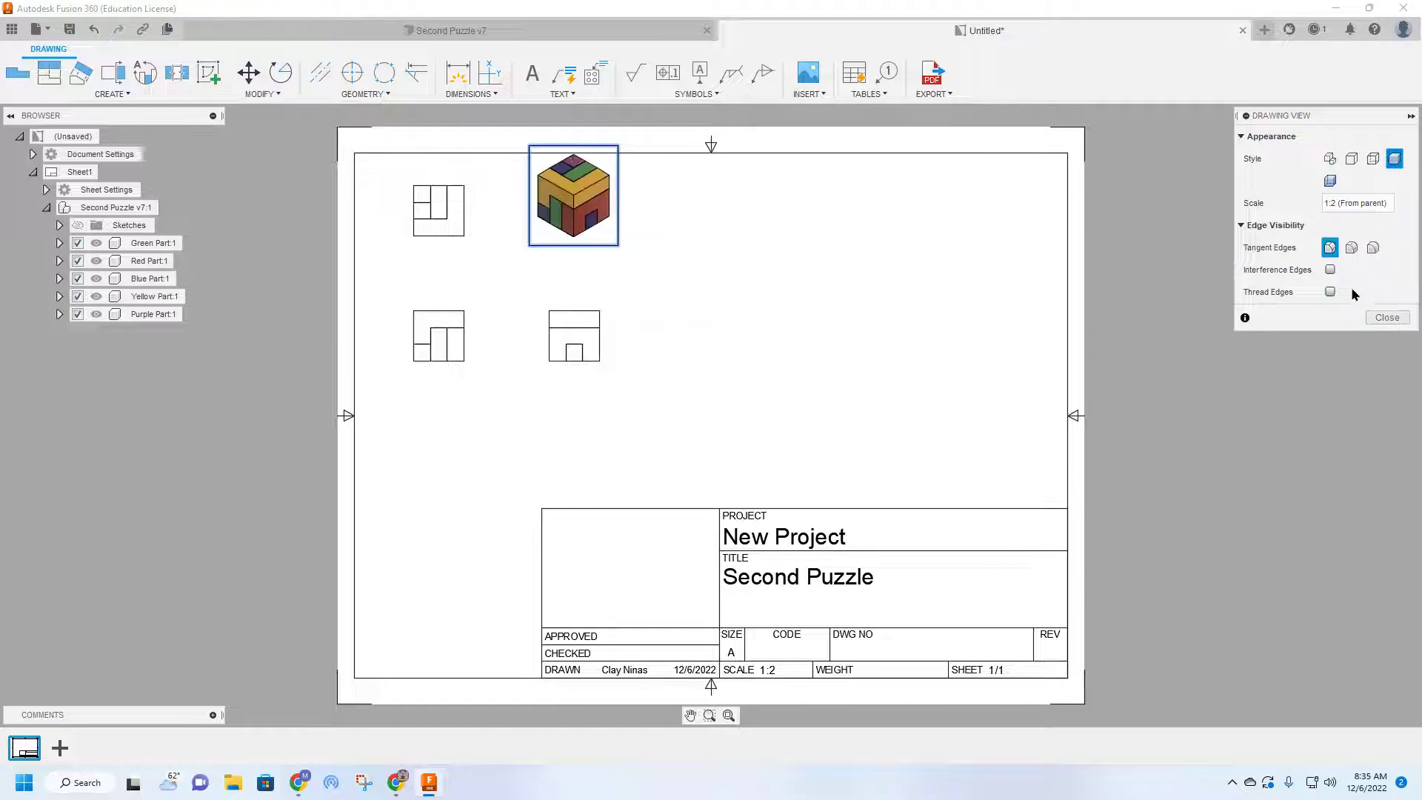
{"action": "left_click", "coordinate": [1387, 317]}
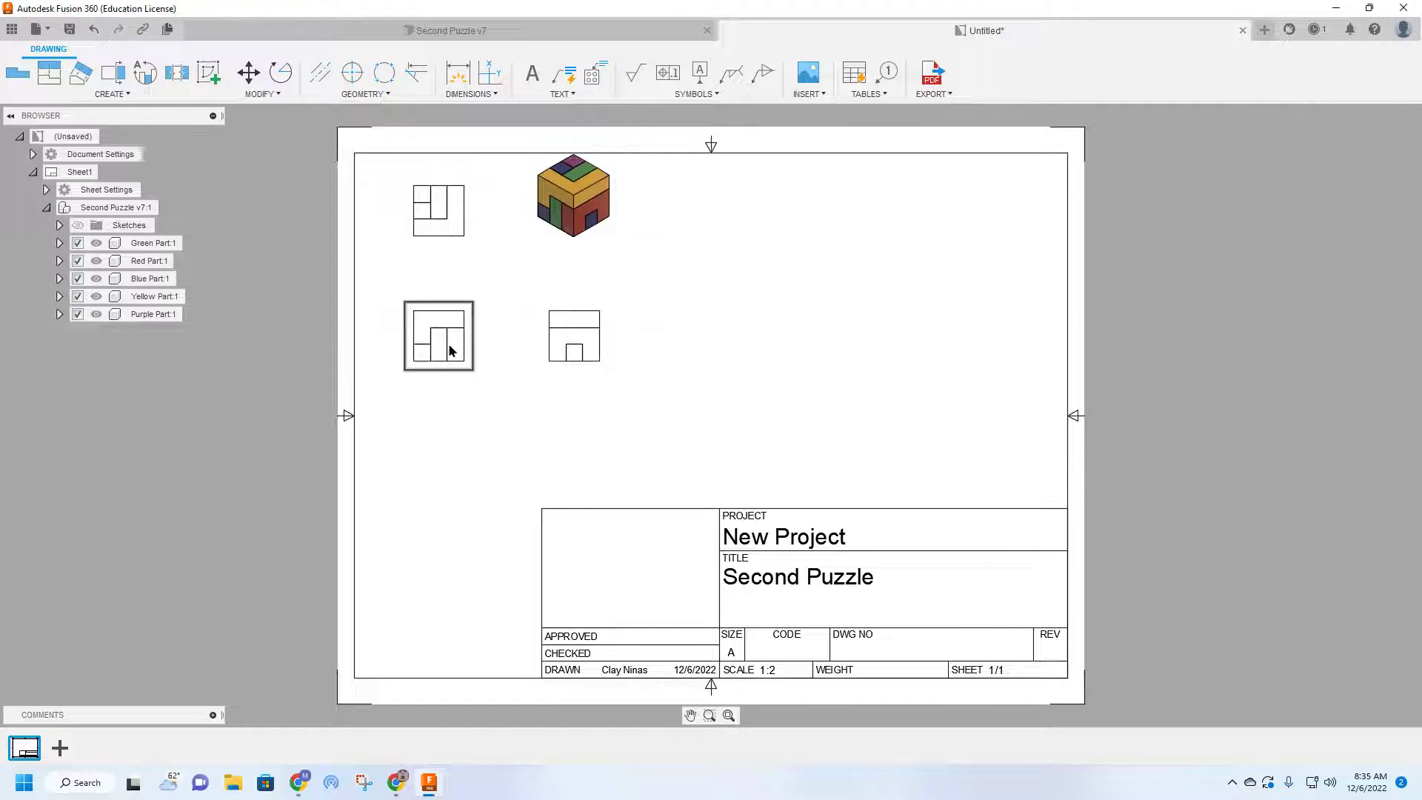
{"action": "double_click", "coordinate": [464, 197]}
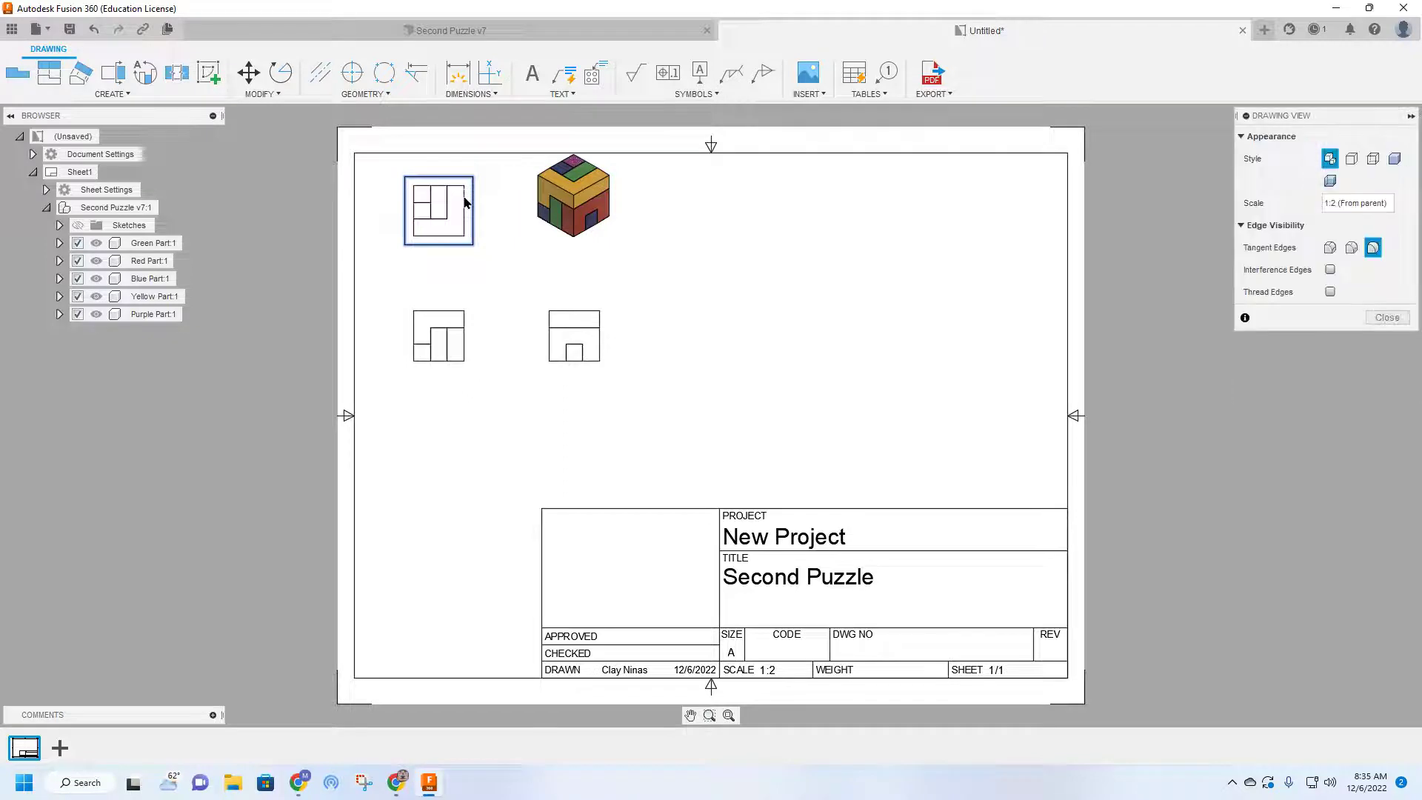
{"action": "left_click", "coordinate": [1395, 158]}
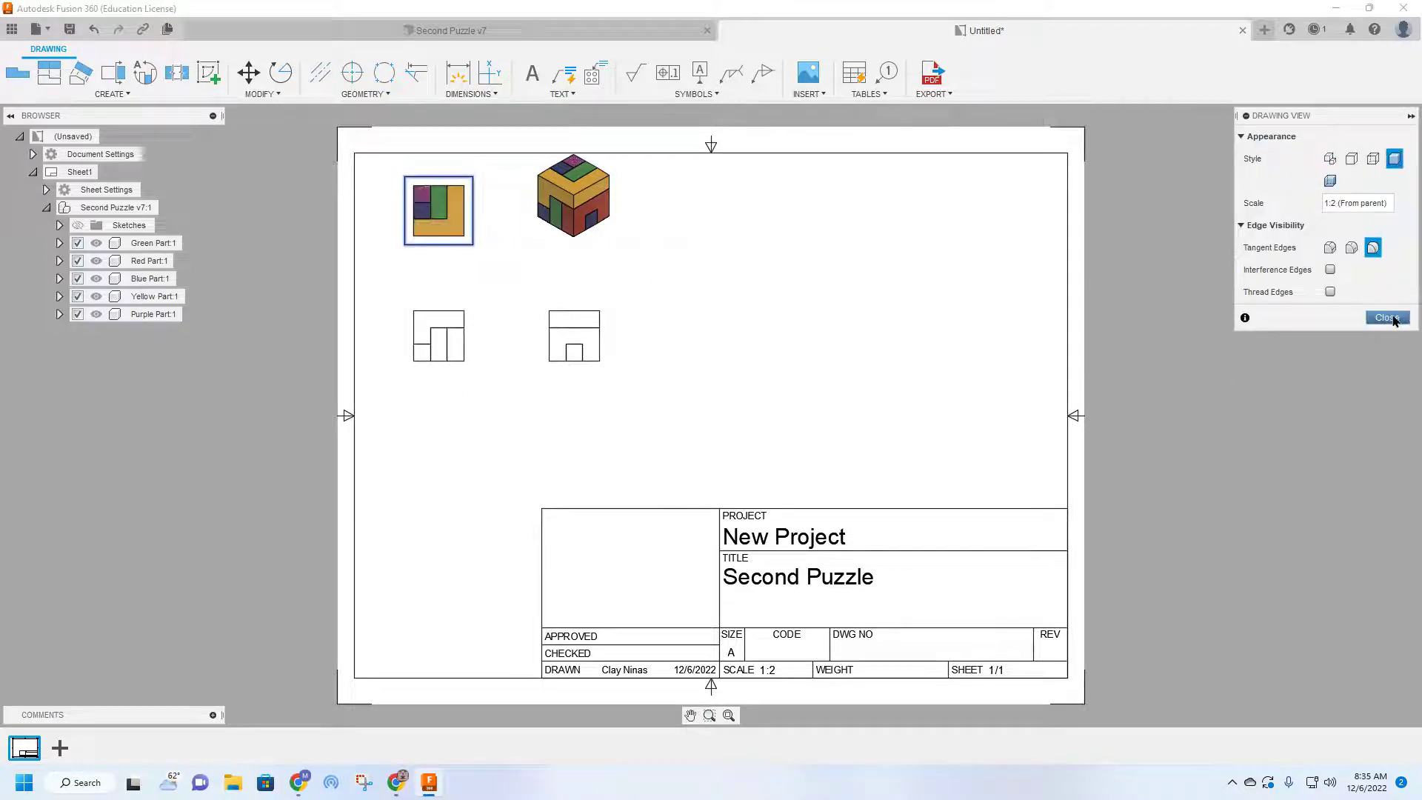
{"action": "left_click", "coordinate": [1388, 318]}
Change the front base view's style to shaded.
{"action": "double_click", "coordinate": [467, 308]}
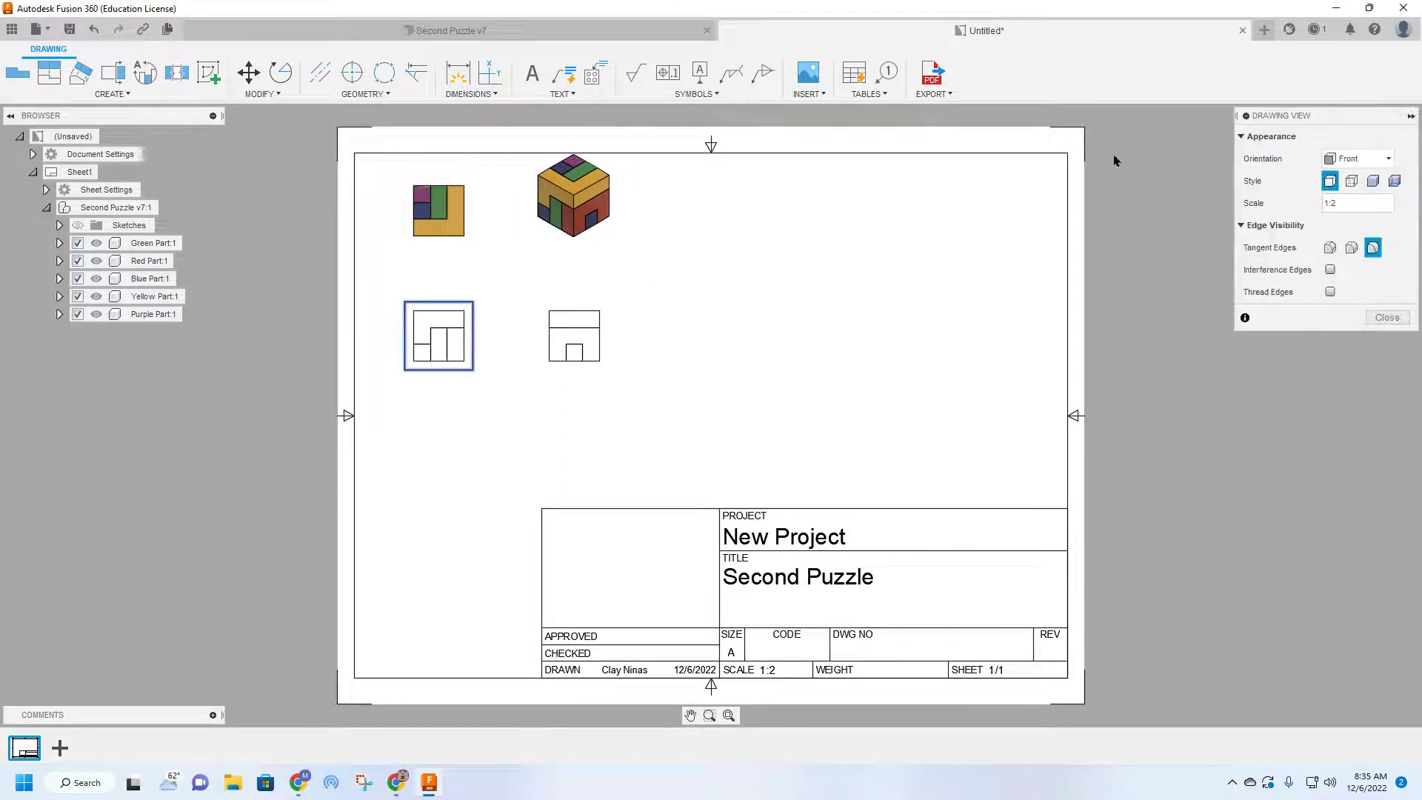
{"action": "left_click", "coordinate": [1373, 180]}
{"action": "left_click", "coordinate": [1389, 318]}
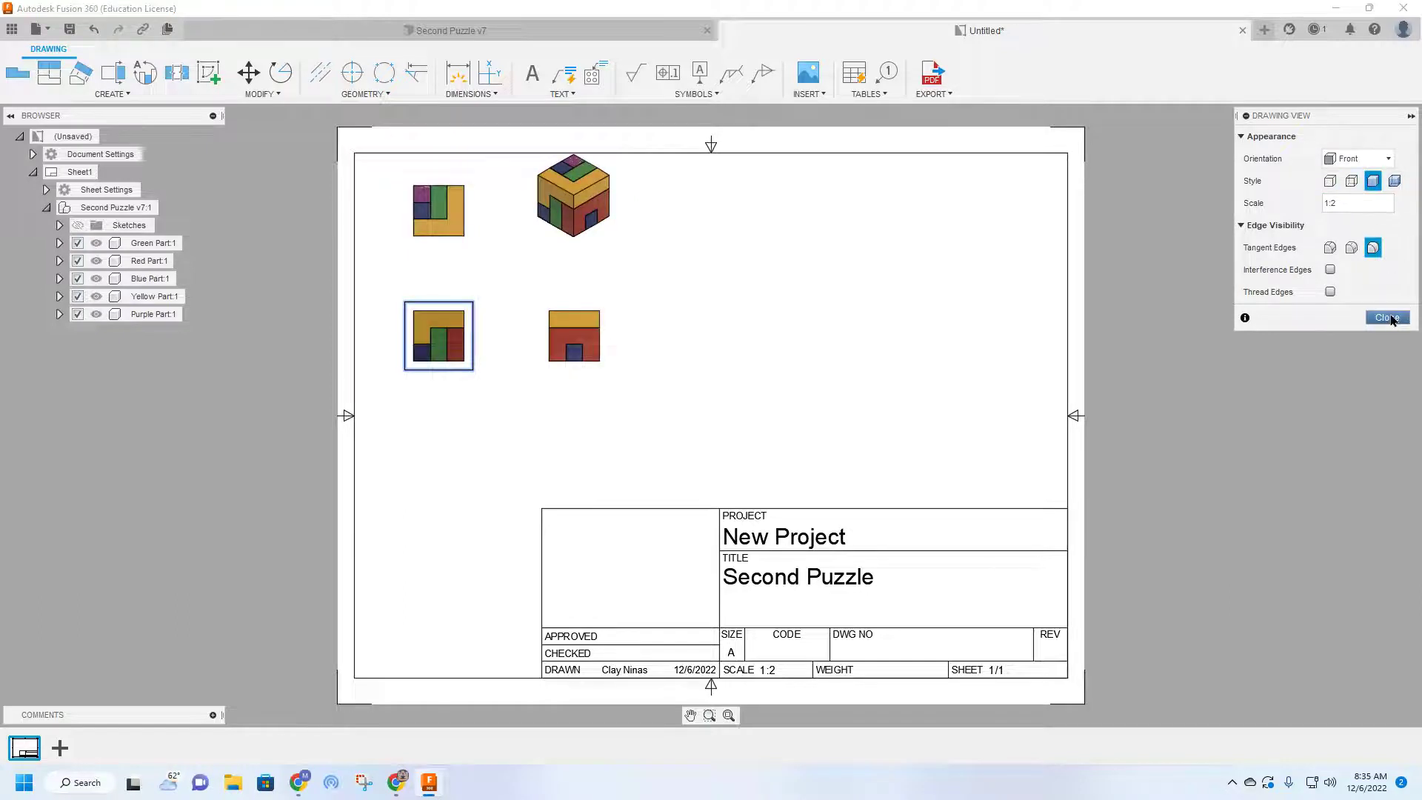
{"action": "left_click", "coordinate": [1389, 318]}
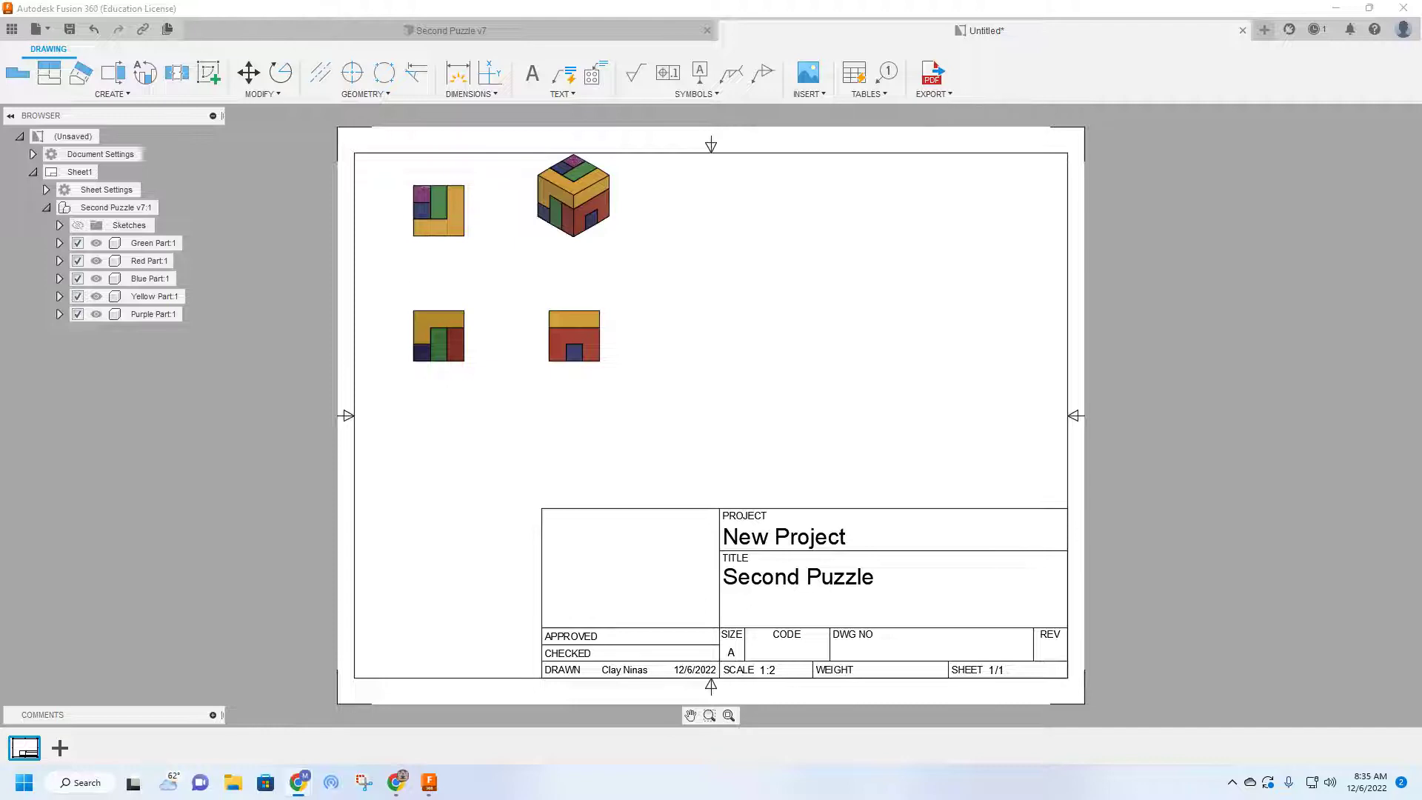
Review the activity document's Exploded View section, its example figure and the Fusion 360 instructions for creating an exploded view, then return to Fusion 360.
{"action": "left_click_drag", "start_coordinate": [634, 316], "coordinate": [608, 174]}
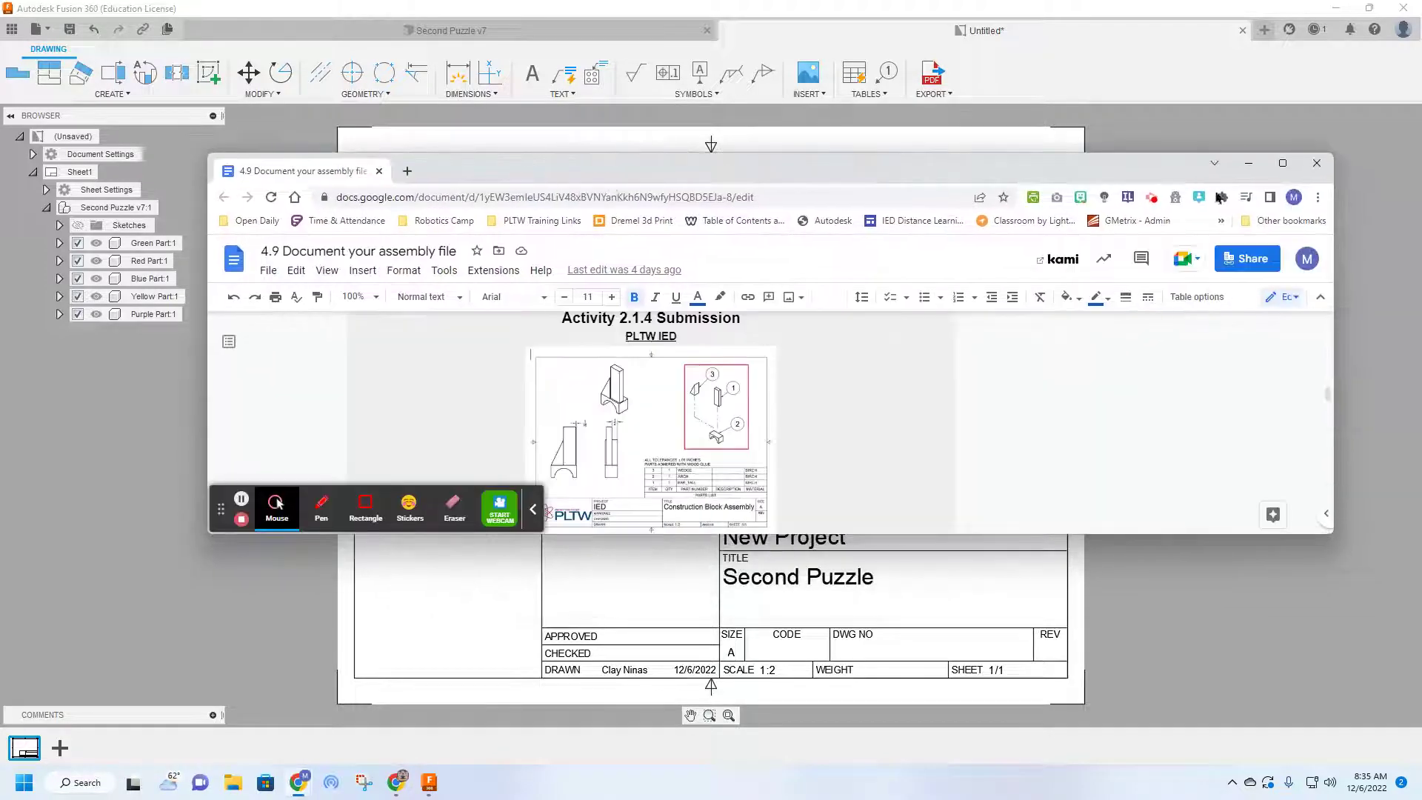
{"action": "left_click", "coordinate": [1282, 162]}
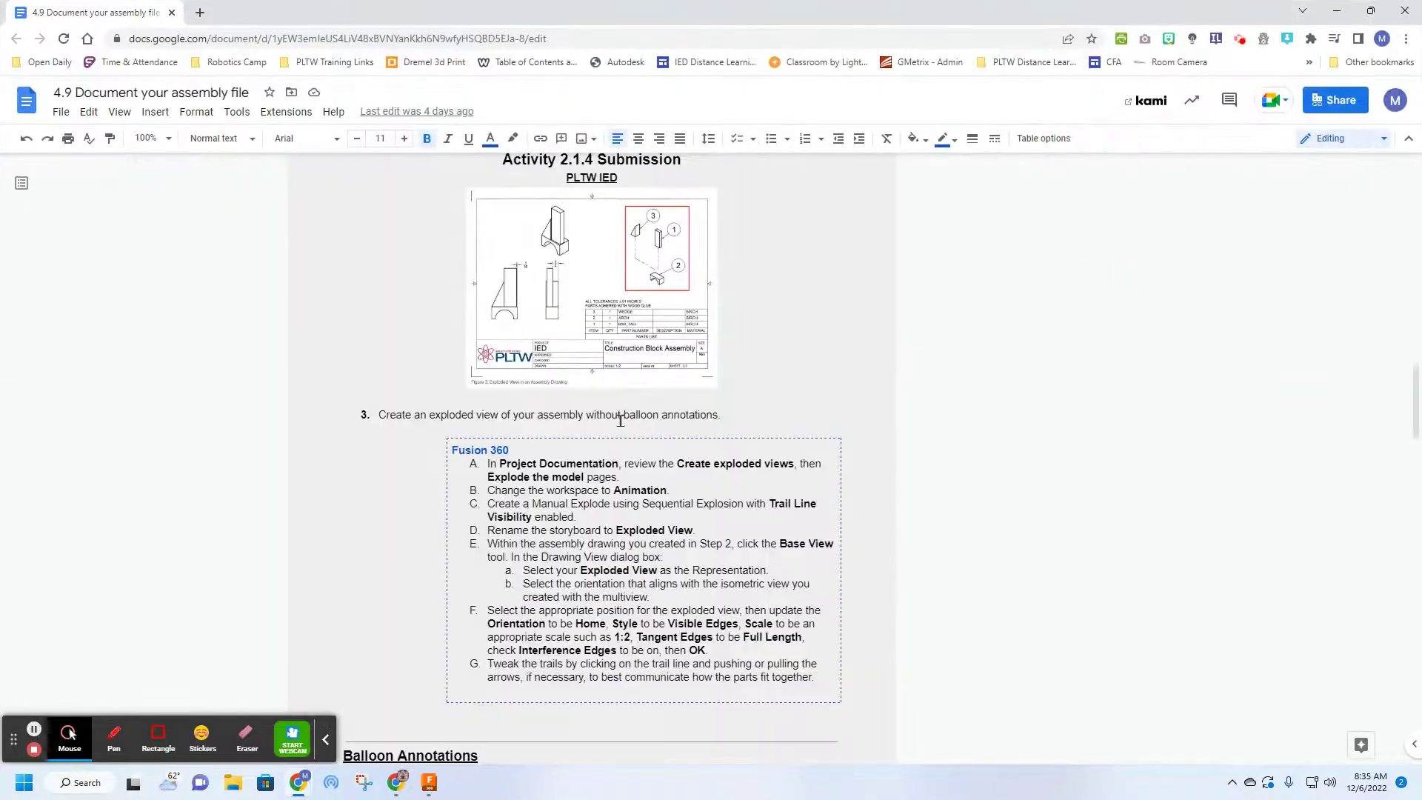
{"action": "scroll", "coordinate": [621, 420], "scroll_direction": "up", "scroll_amount": 5}
{"action": "left_click_drag", "start_coordinate": [344, 252], "coordinate": [462, 259]}
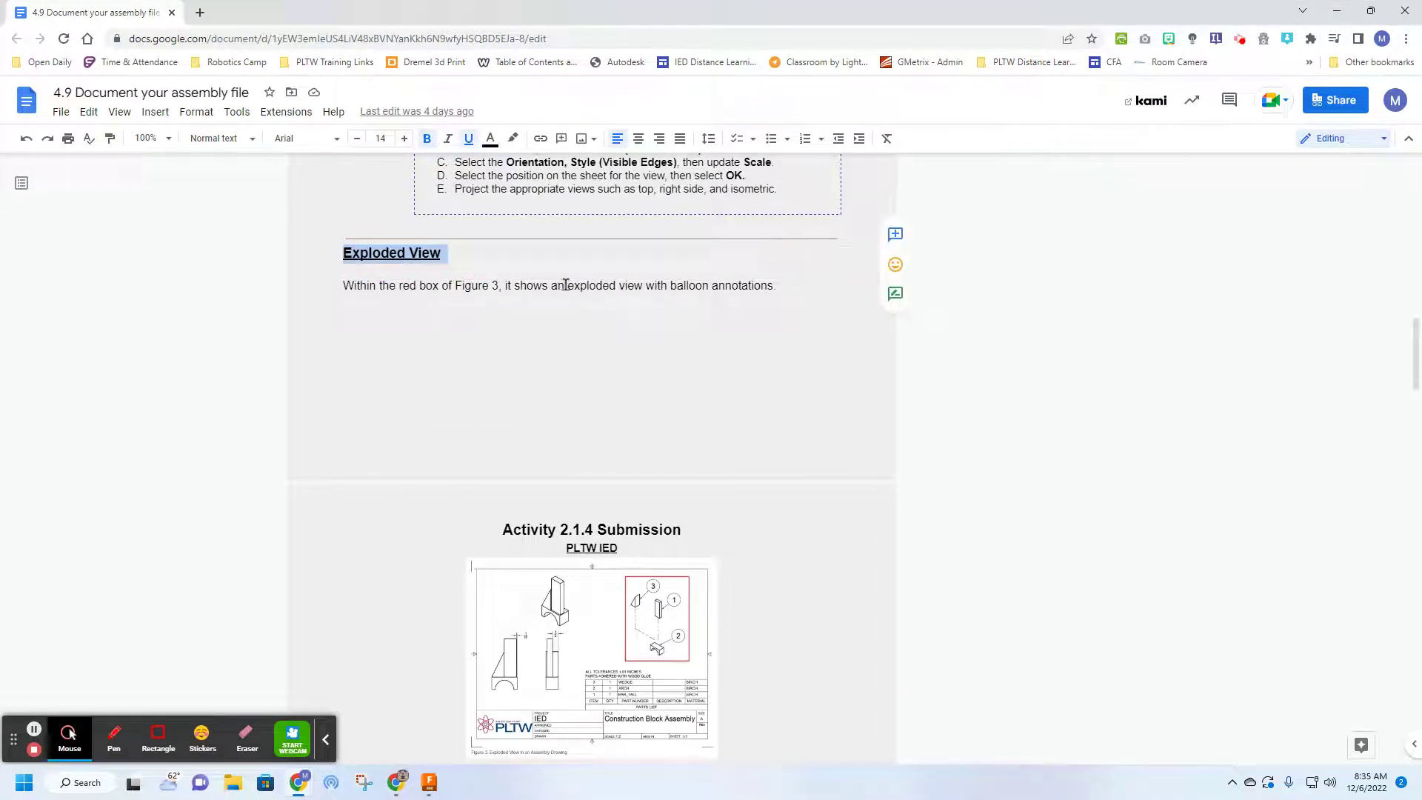
{"action": "left_click_drag", "start_coordinate": [565, 285], "coordinate": [787, 289]}
{"action": "scroll", "coordinate": [745, 341], "scroll_direction": "down", "scroll_amount": 3}
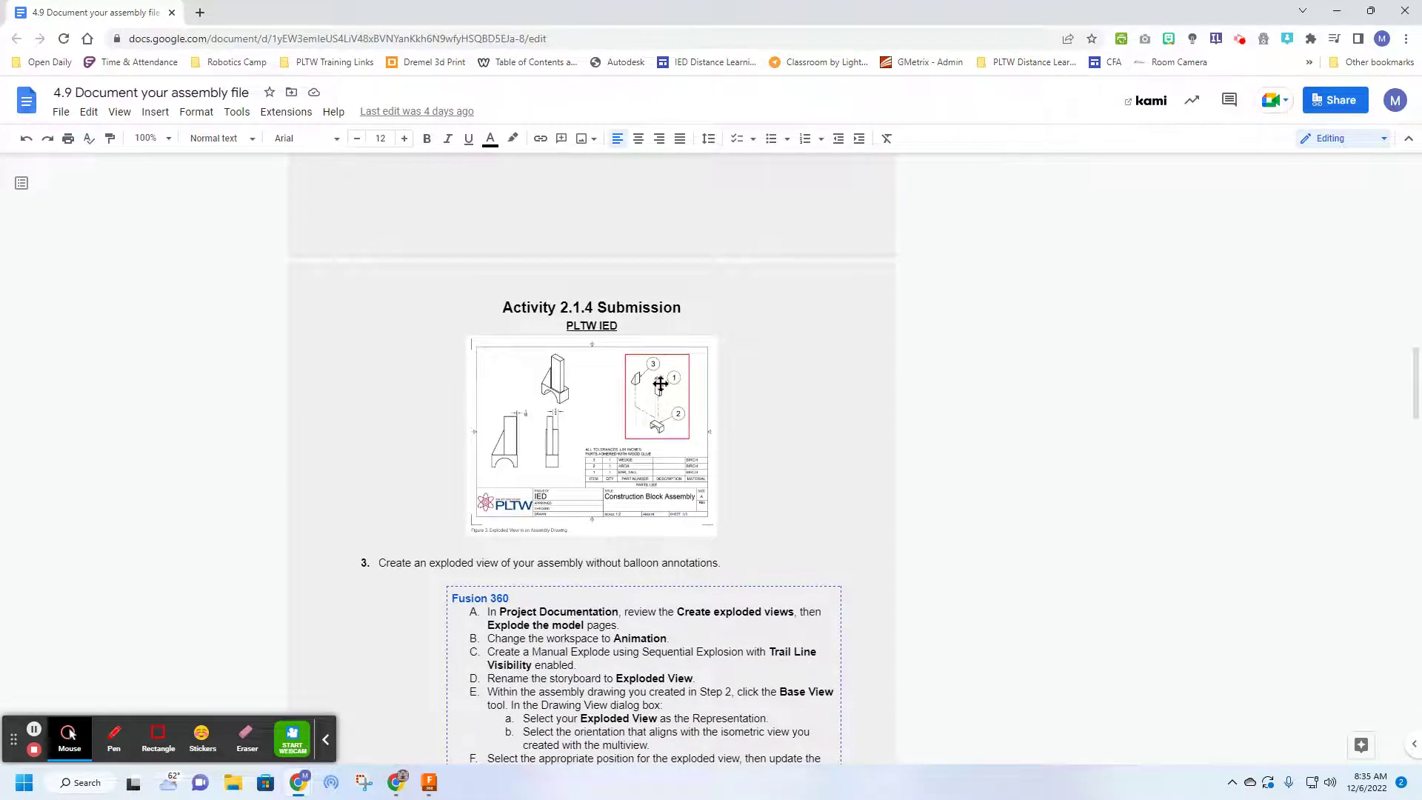
{"action": "scroll", "coordinate": [767, 356], "scroll_direction": "down", "scroll_amount": 5}
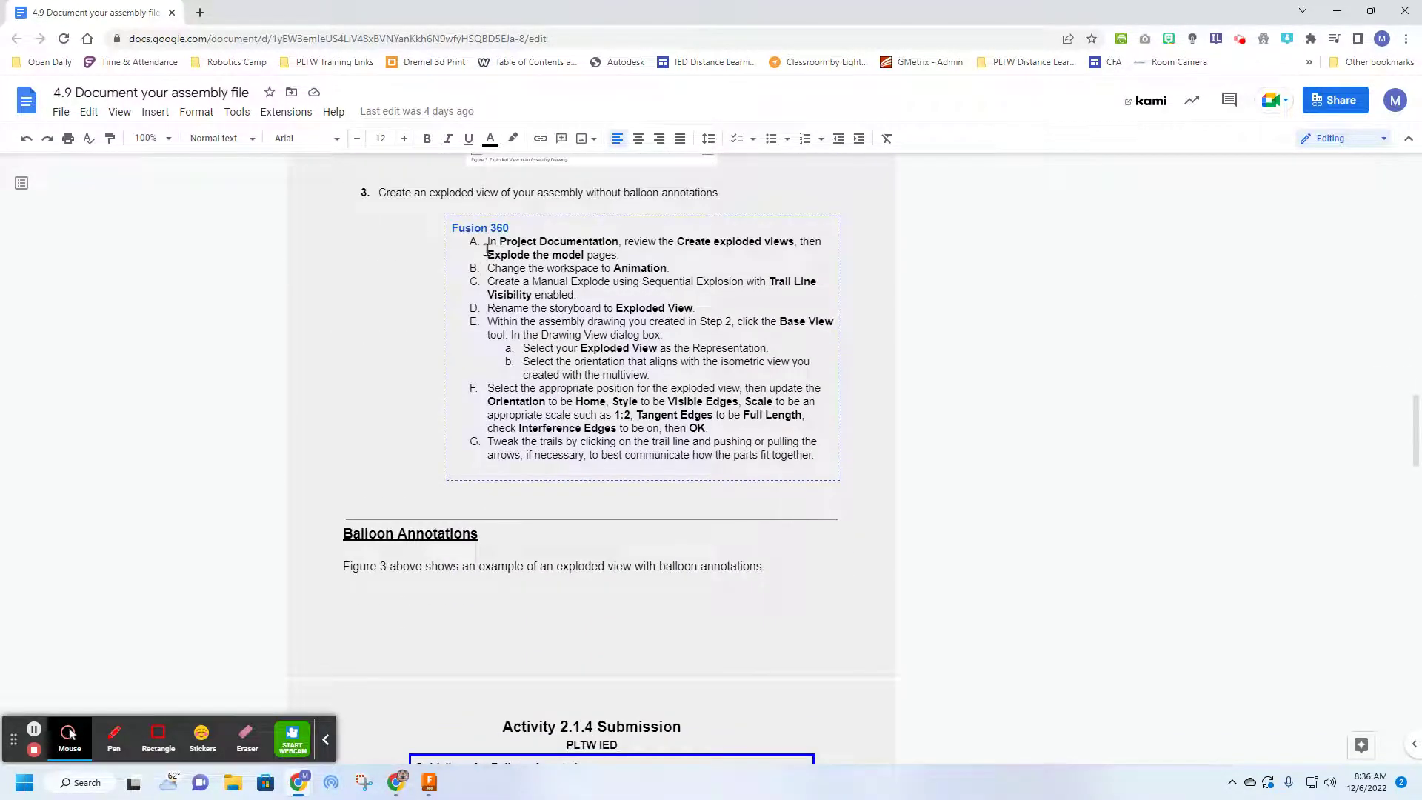
{"action": "left_click_drag", "start_coordinate": [486, 242], "coordinate": [821, 457]}
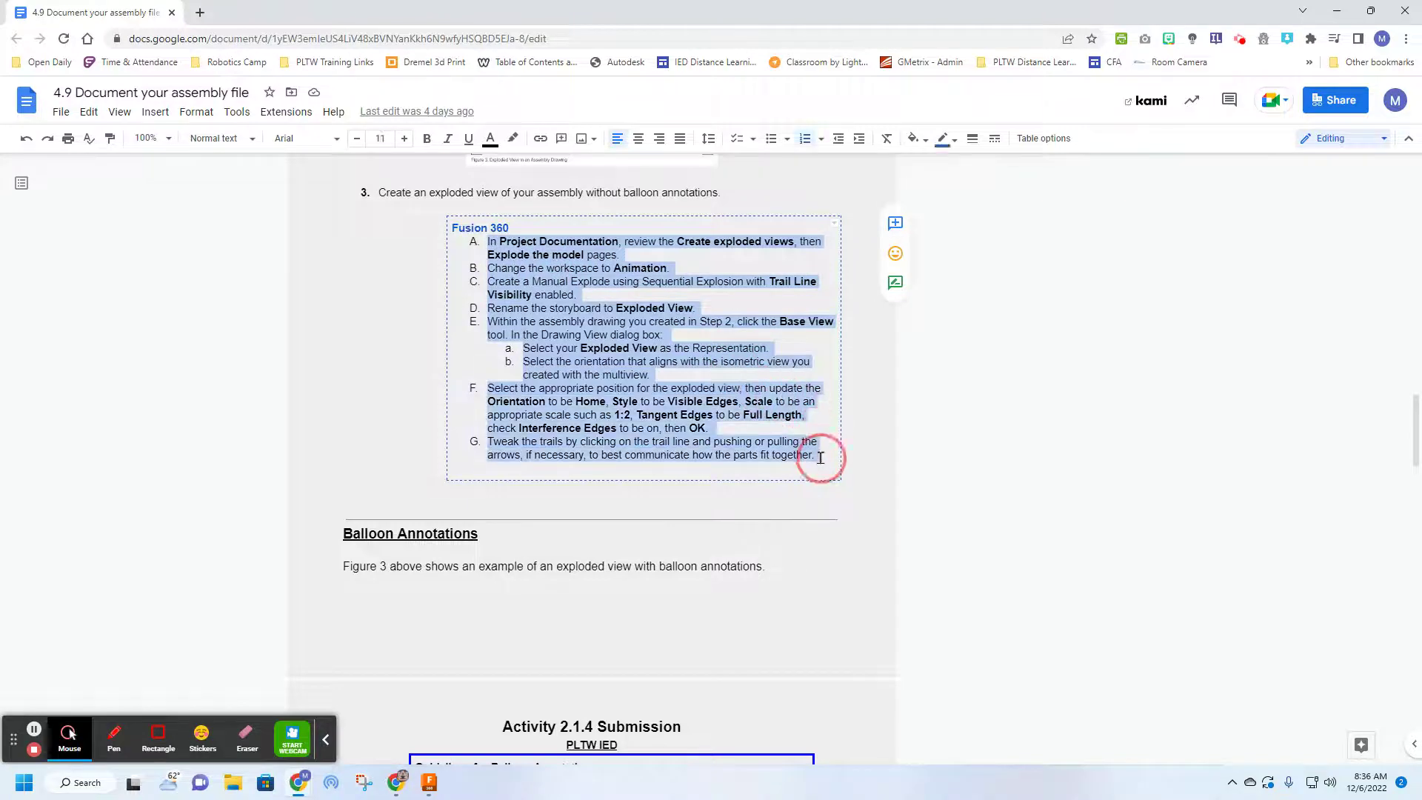
{"action": "left_click", "coordinate": [821, 458]}
{"action": "left_click_drag", "start_coordinate": [661, 13], "coordinate": [0, 159]}
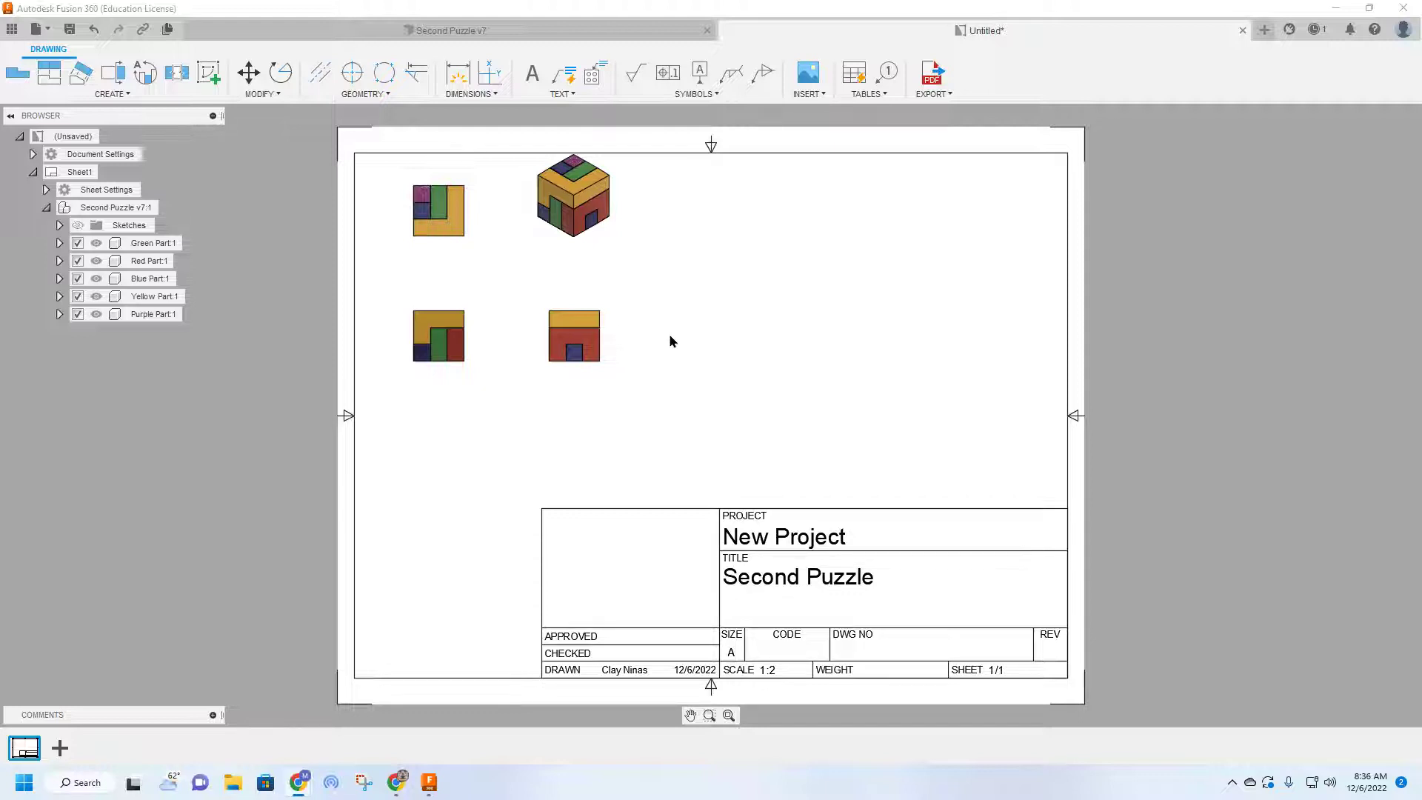
Switch to the Second Puzzle design and change its workspace to Animation.
{"action": "left_click", "coordinate": [483, 36]}
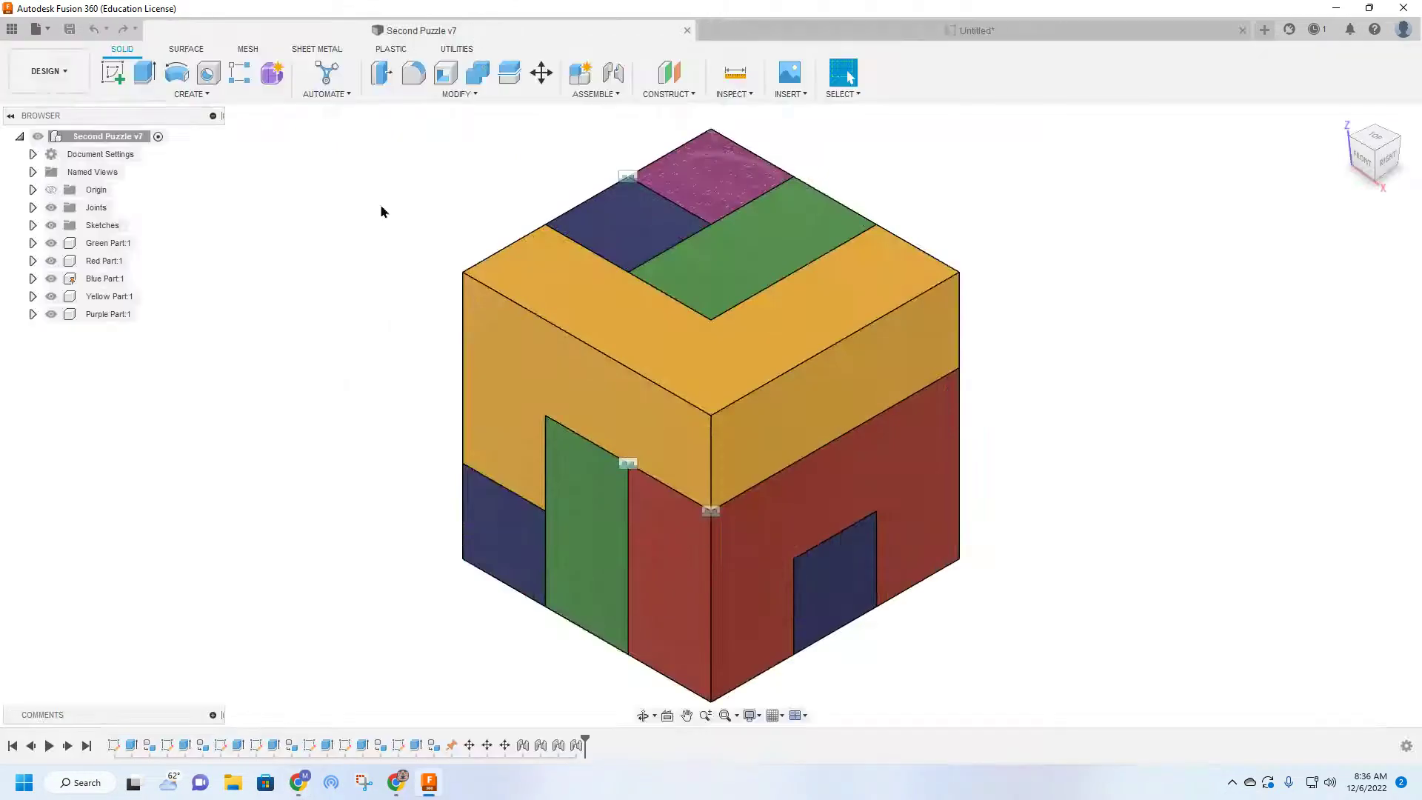
{"action": "left_click", "coordinate": [46, 74]}
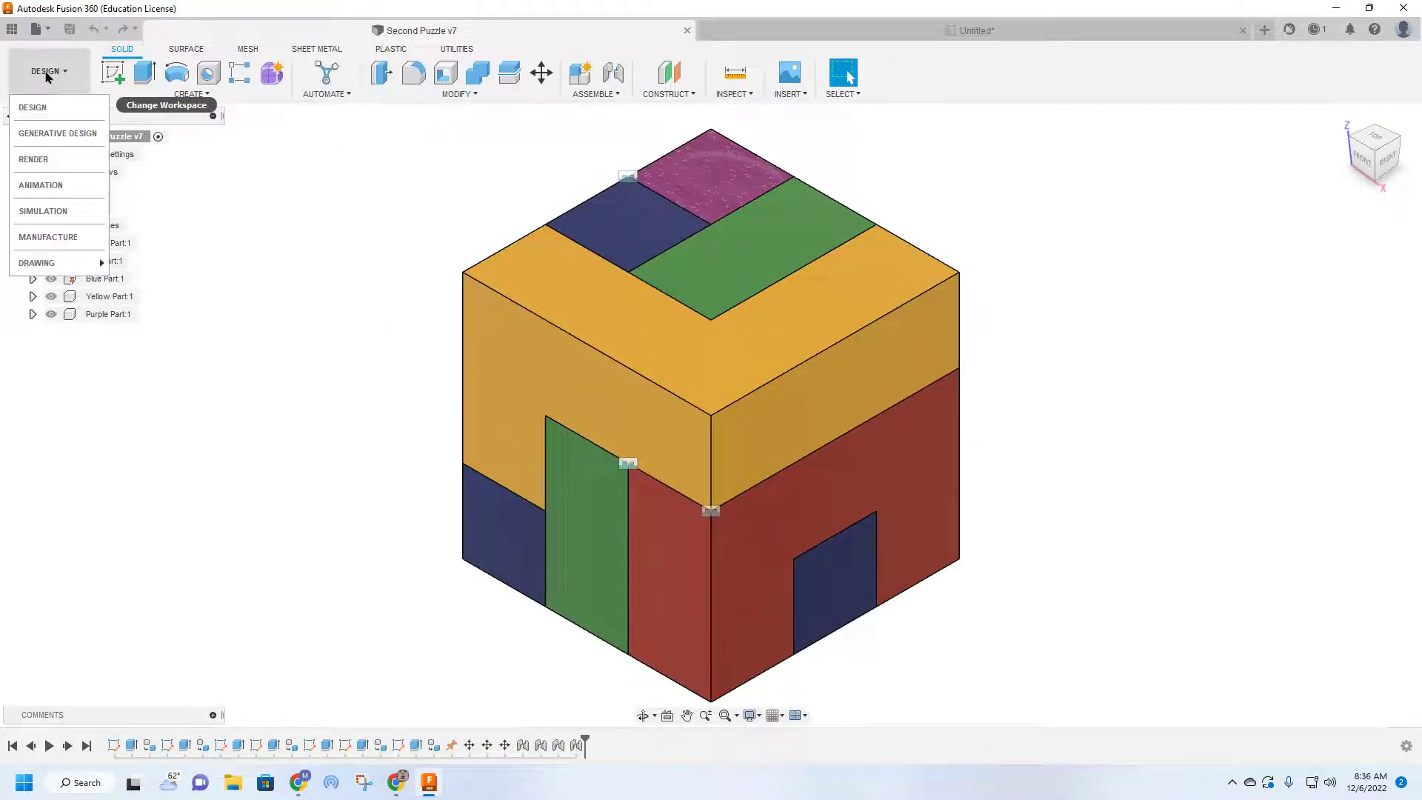
{"action": "left_click", "coordinate": [43, 185]}
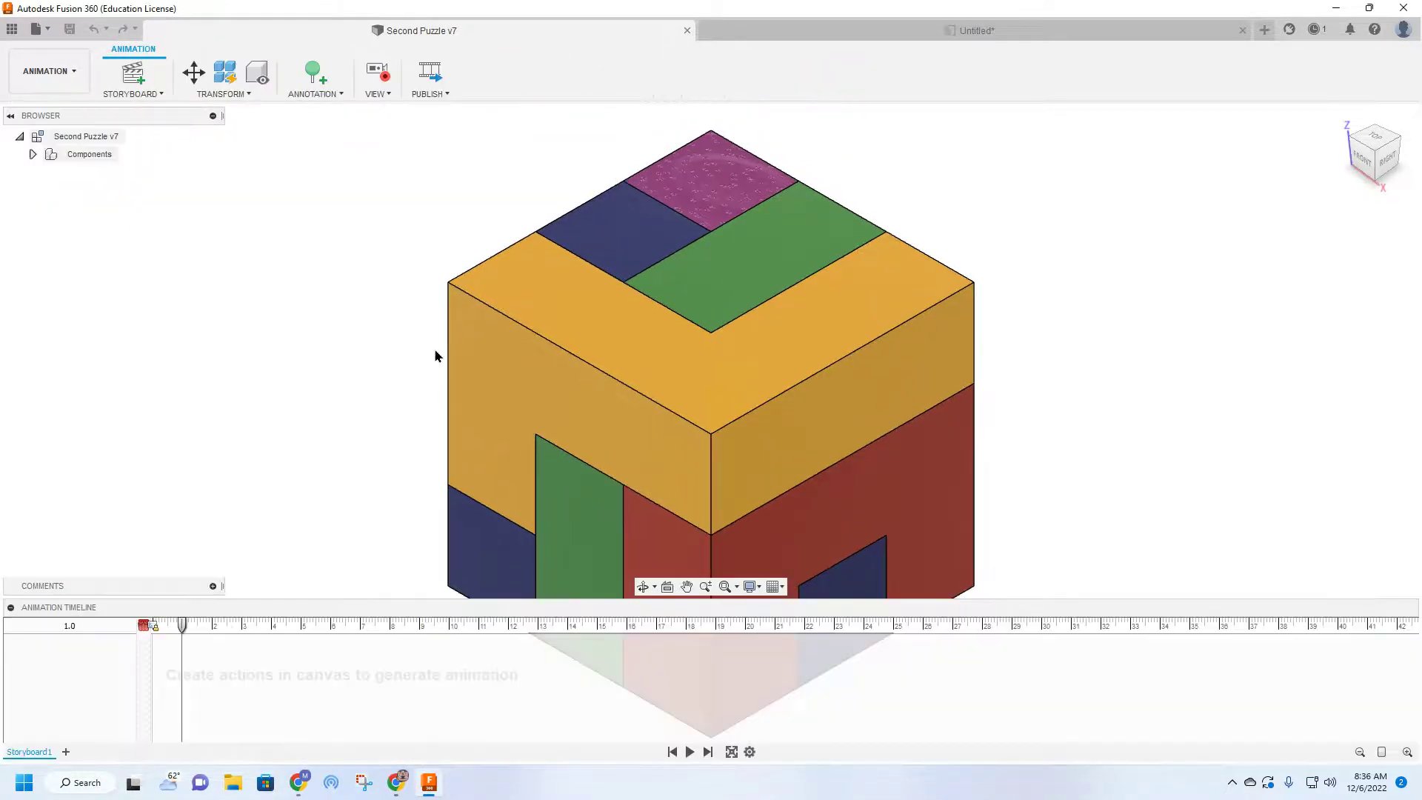
Manually explode the yellow part out toward the front of the cube, clear of the other parts, with trail line visibility on.
{"action": "scroll", "coordinate": [695, 444], "scroll_direction": "down", "scroll_amount": 5}
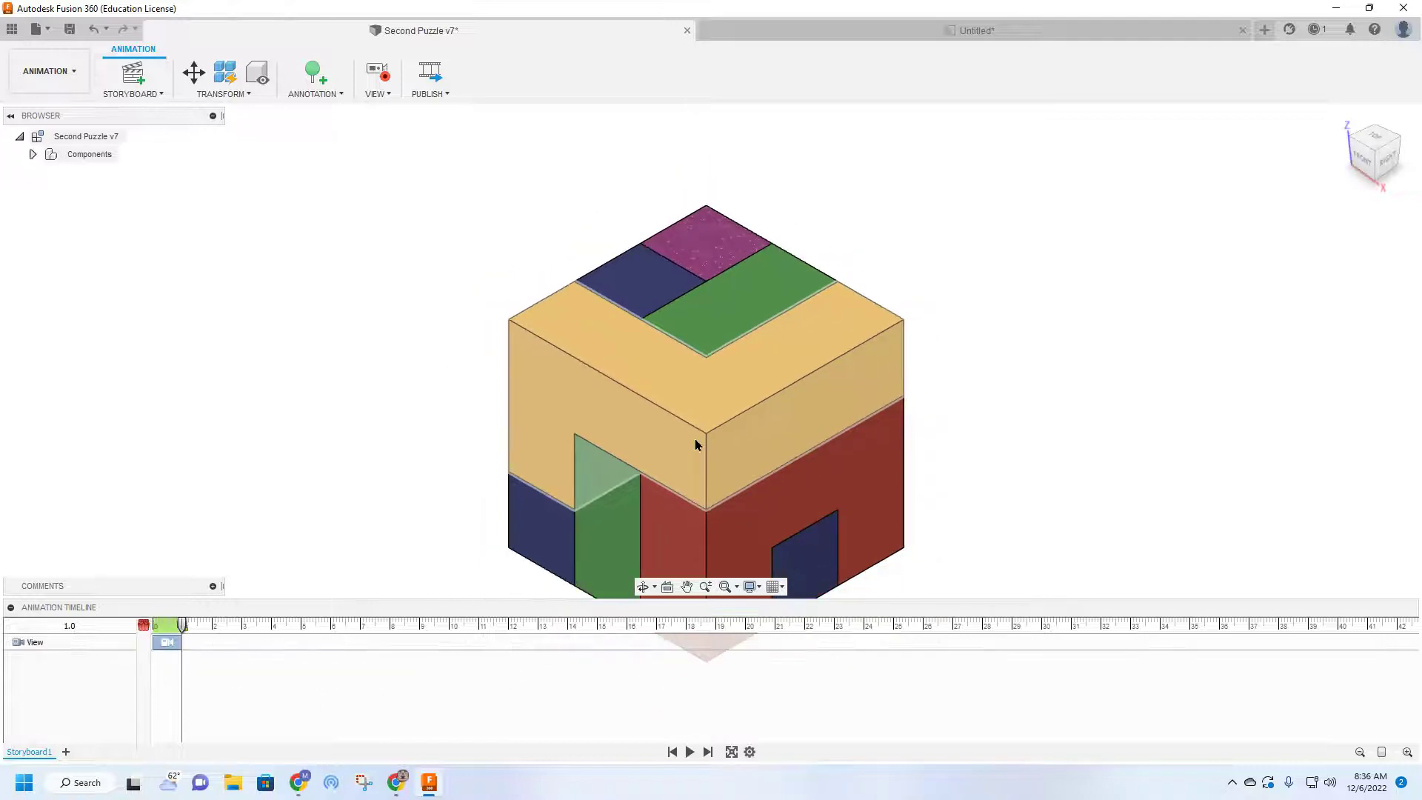
{"action": "scroll", "coordinate": [743, 381], "scroll_direction": "down", "scroll_amount": 2}
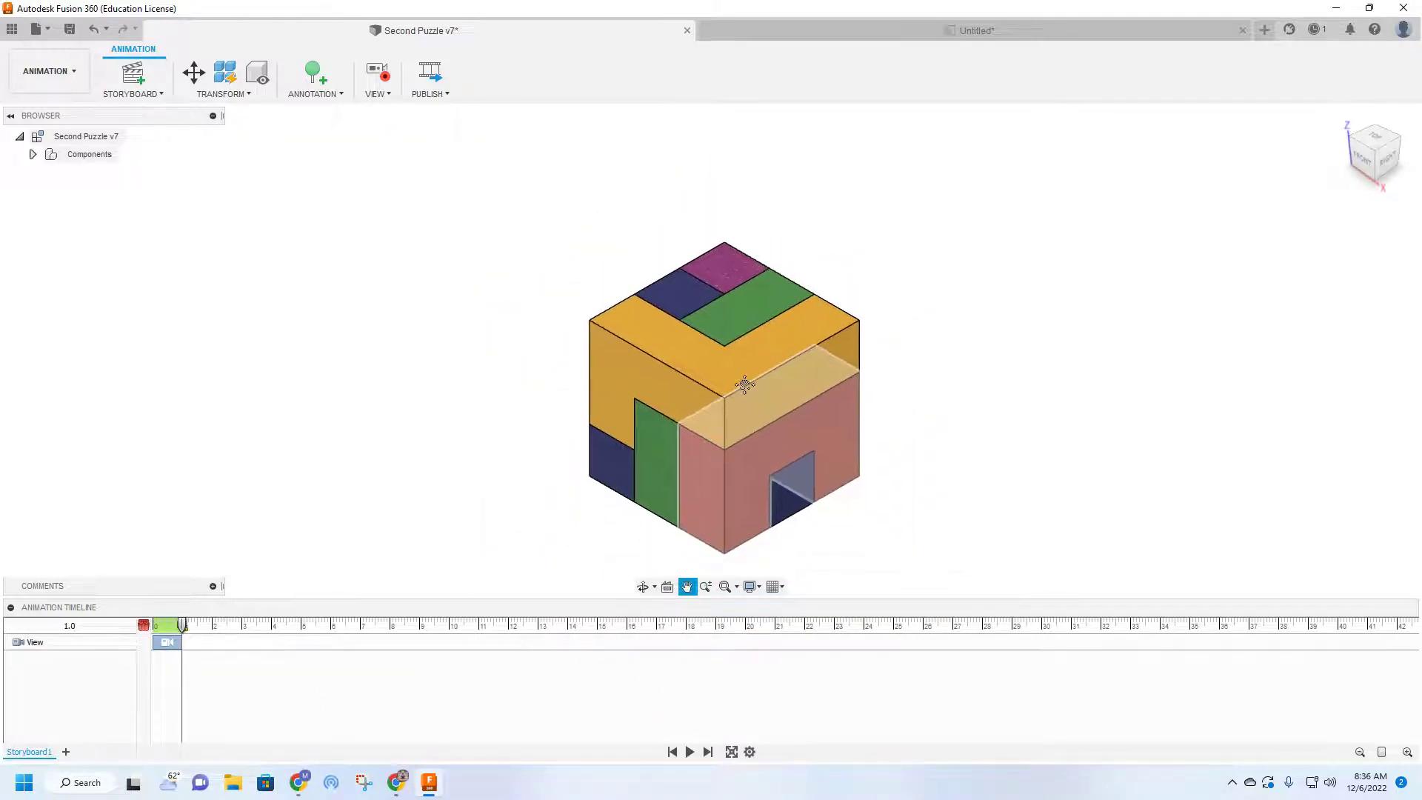
{"action": "middle_click_drag", "start_coordinate": [743, 381], "coordinate": [667, 420]}
{"action": "middle_click_drag", "start_coordinate": [732, 317], "coordinate": [727, 434]}
{"action": "scroll", "coordinate": [726, 450], "scroll_direction": "down", "scroll_amount": 2}
{"action": "scroll", "coordinate": [726, 450], "scroll_direction": "down", "scroll_amount": 4}
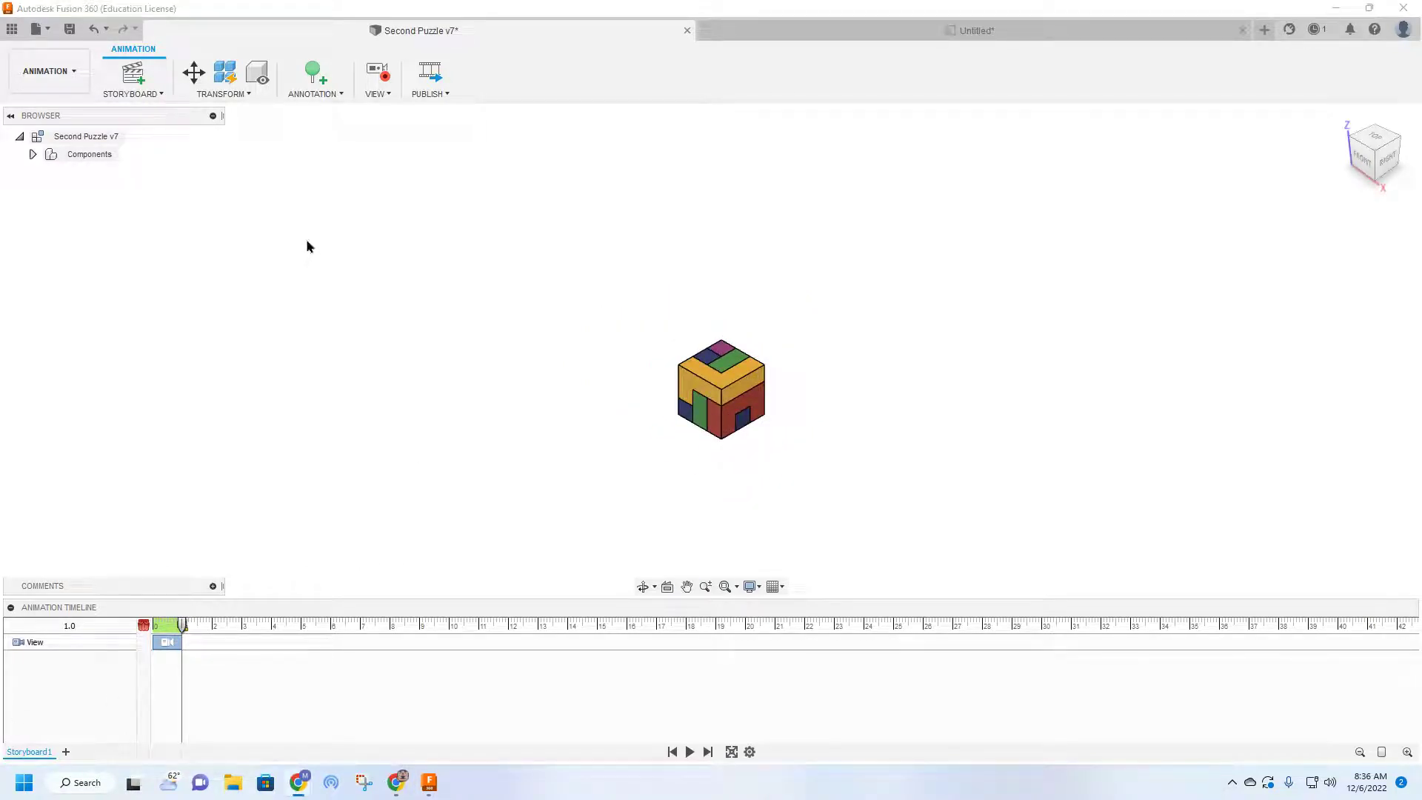
{"action": "left_click", "coordinate": [210, 101]}
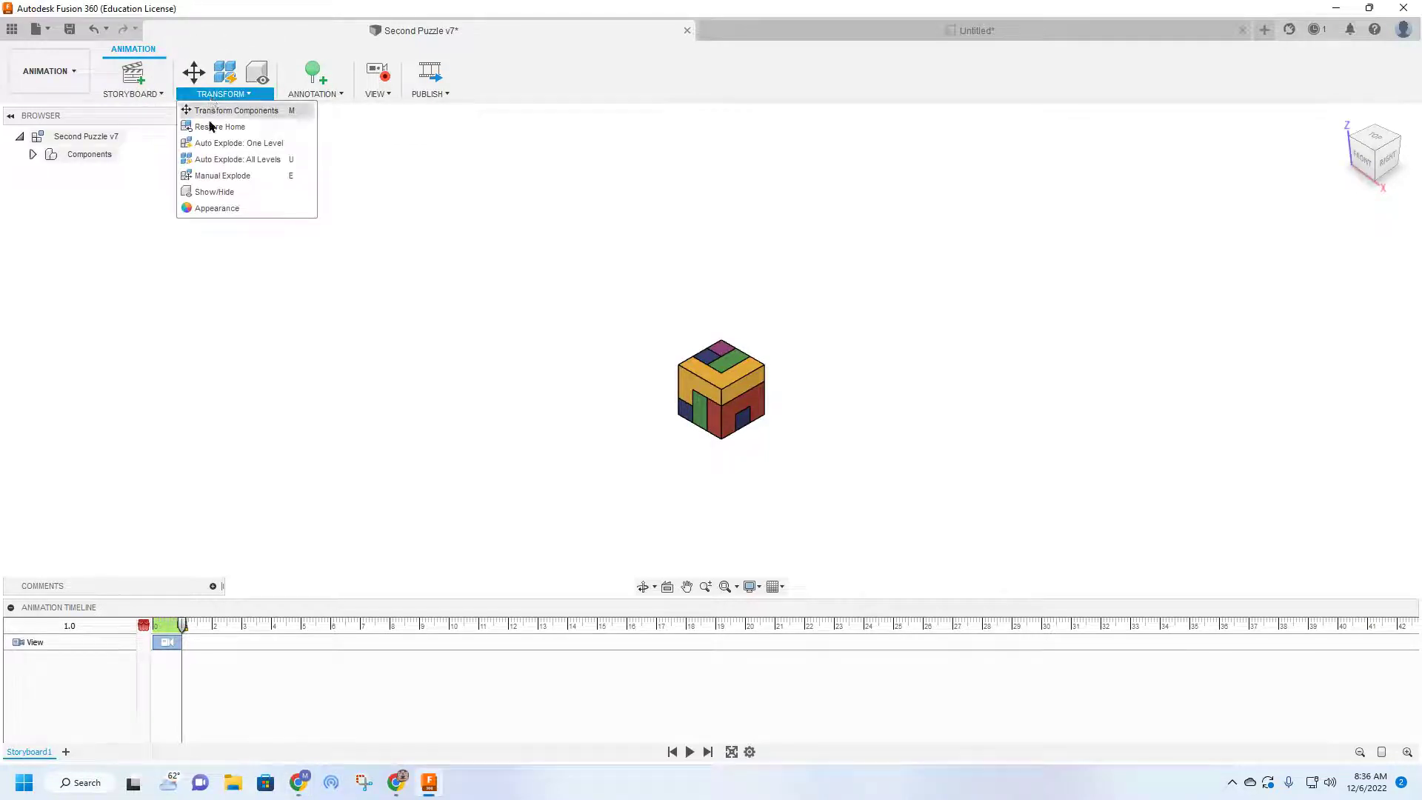
{"action": "left_click", "coordinate": [219, 180]}
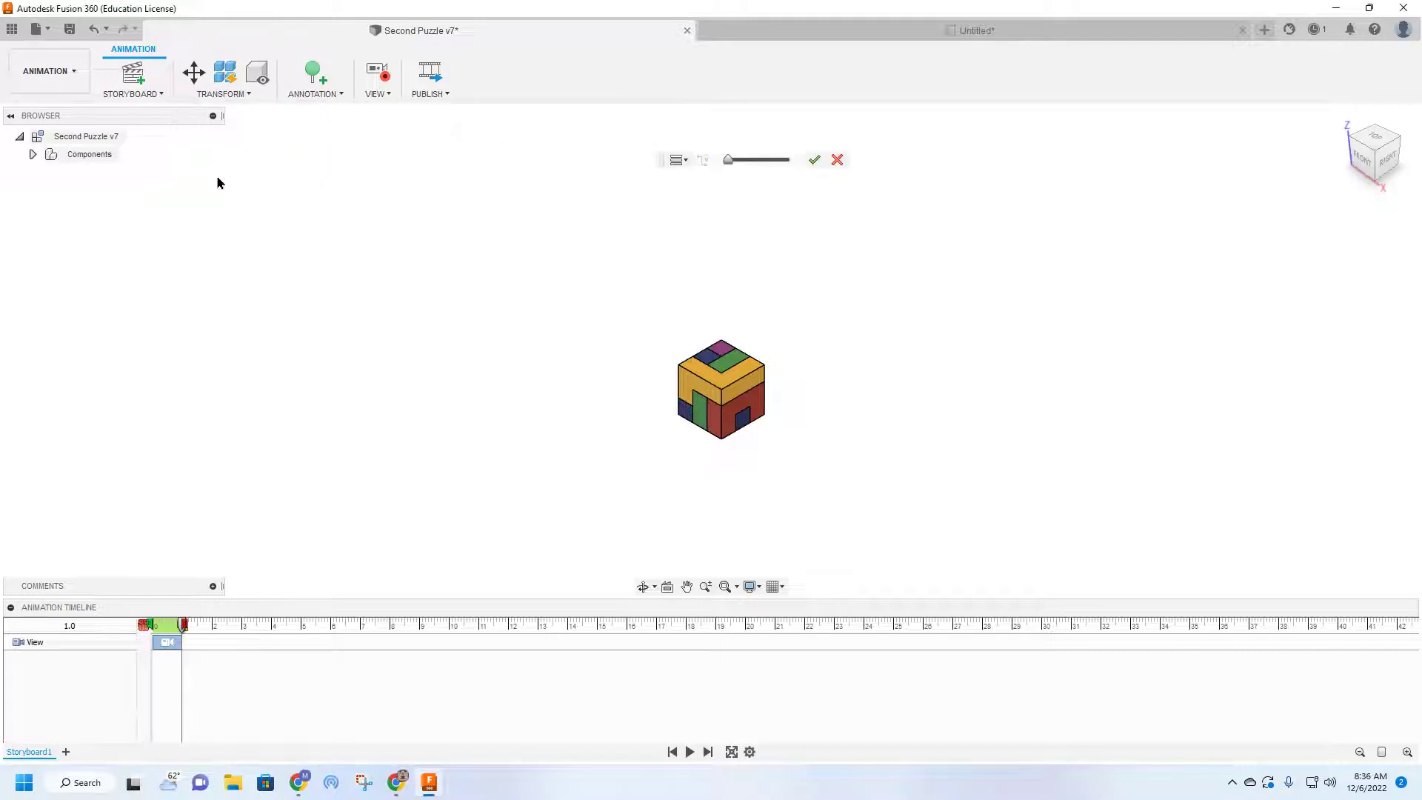
{"action": "left_click", "coordinate": [702, 162]}
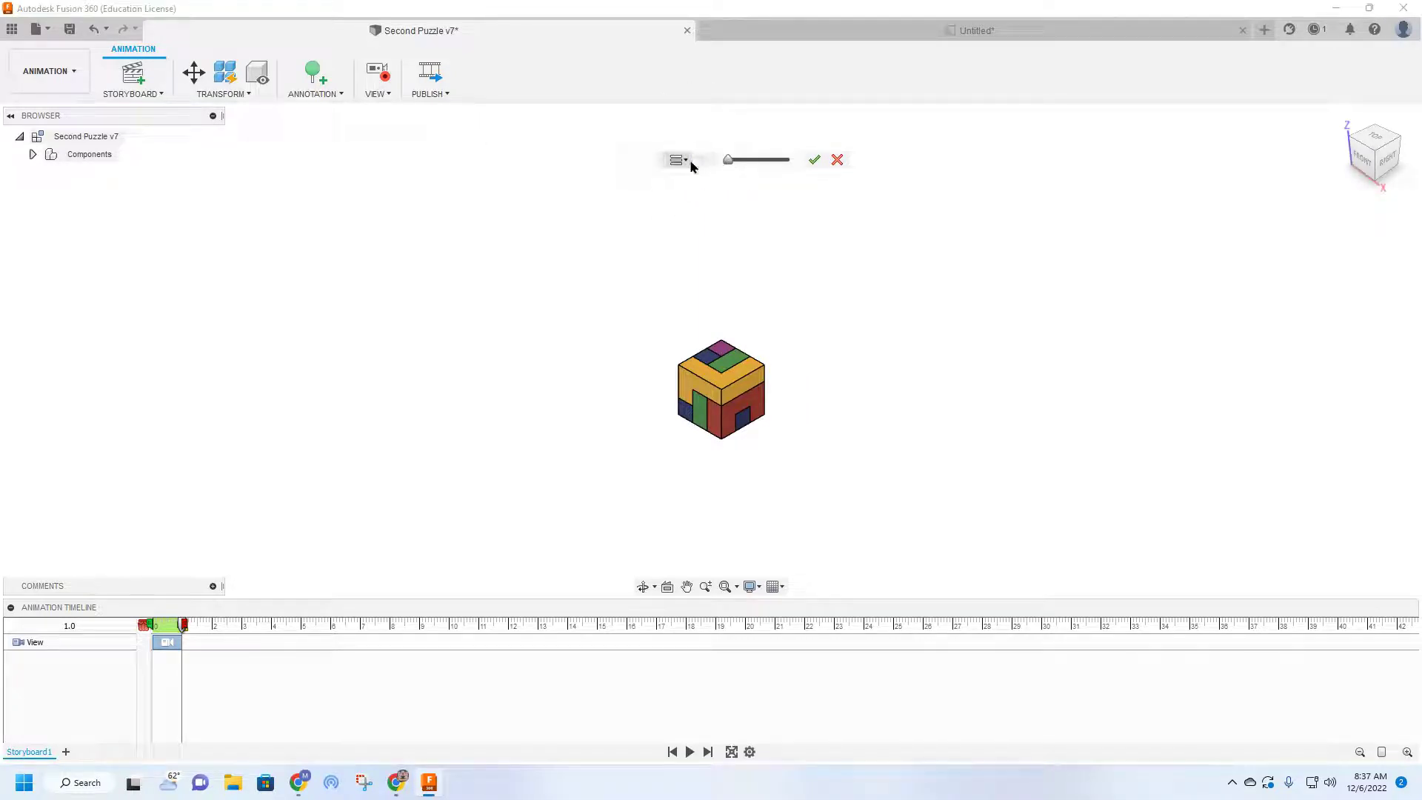
{"action": "left_click", "coordinate": [705, 383]}
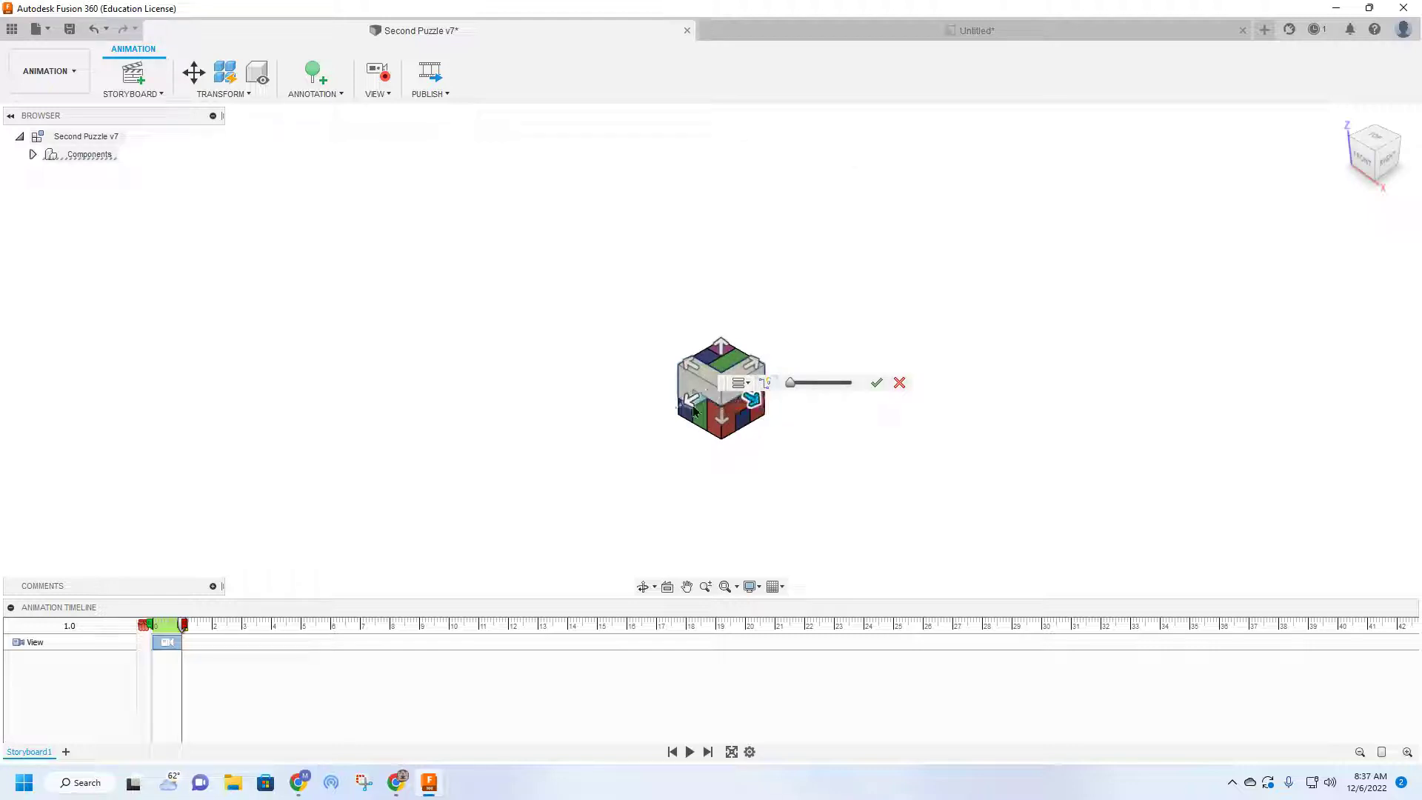
{"action": "left_click_drag", "start_coordinate": [692, 403], "coordinate": [663, 417]}
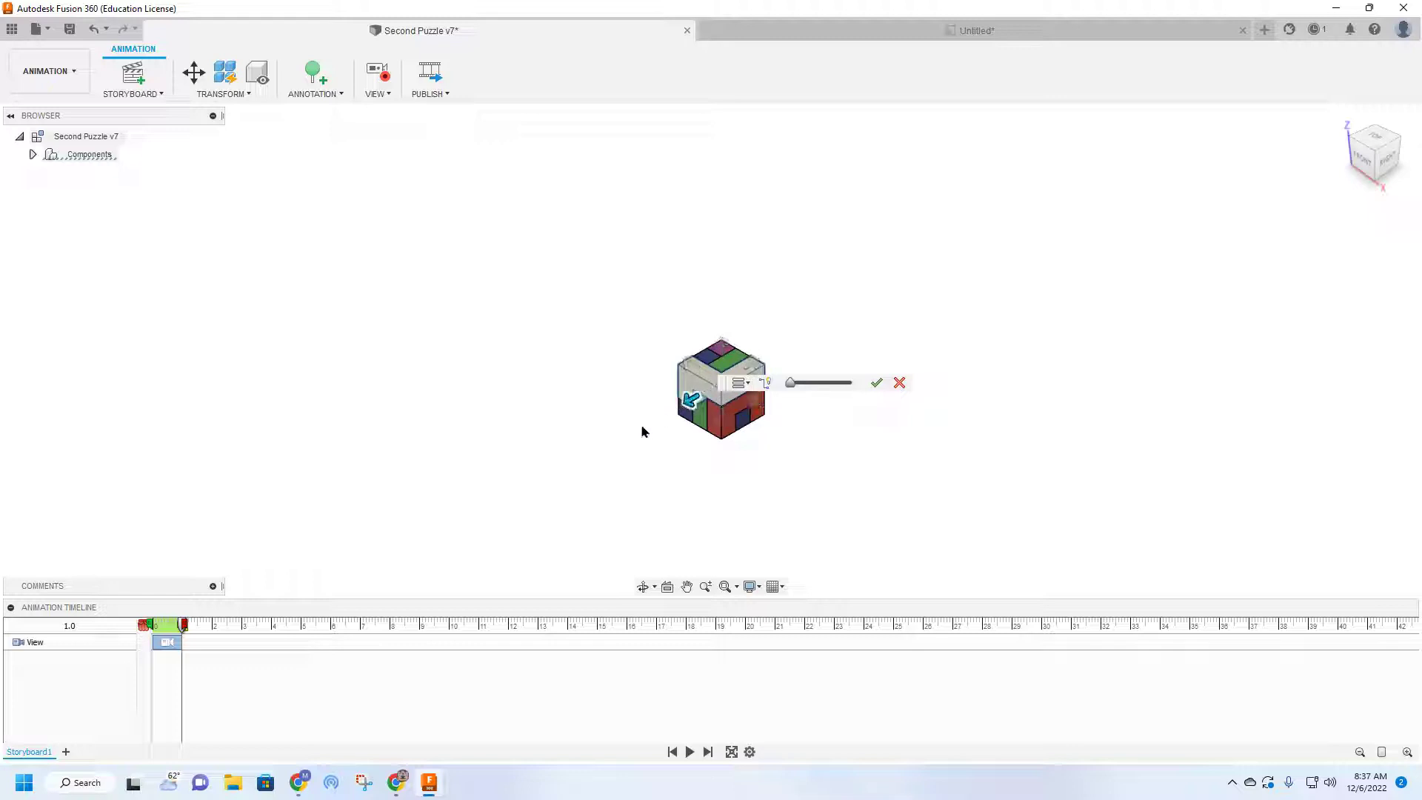
{"action": "left_click_drag", "start_coordinate": [790, 382], "coordinate": [828, 385]}
{"action": "left_click", "coordinate": [767, 384]}
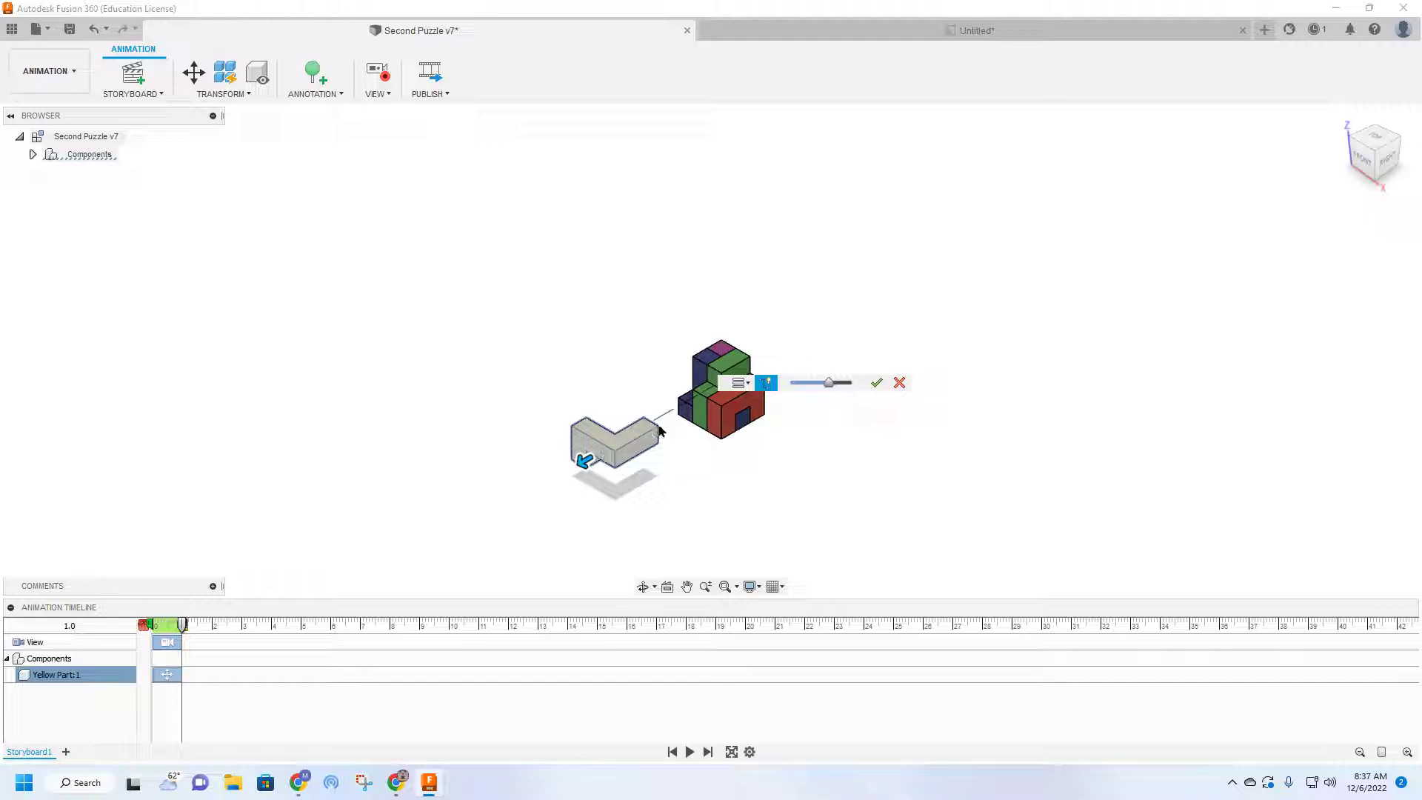
{"action": "left_click", "coordinate": [877, 383]}
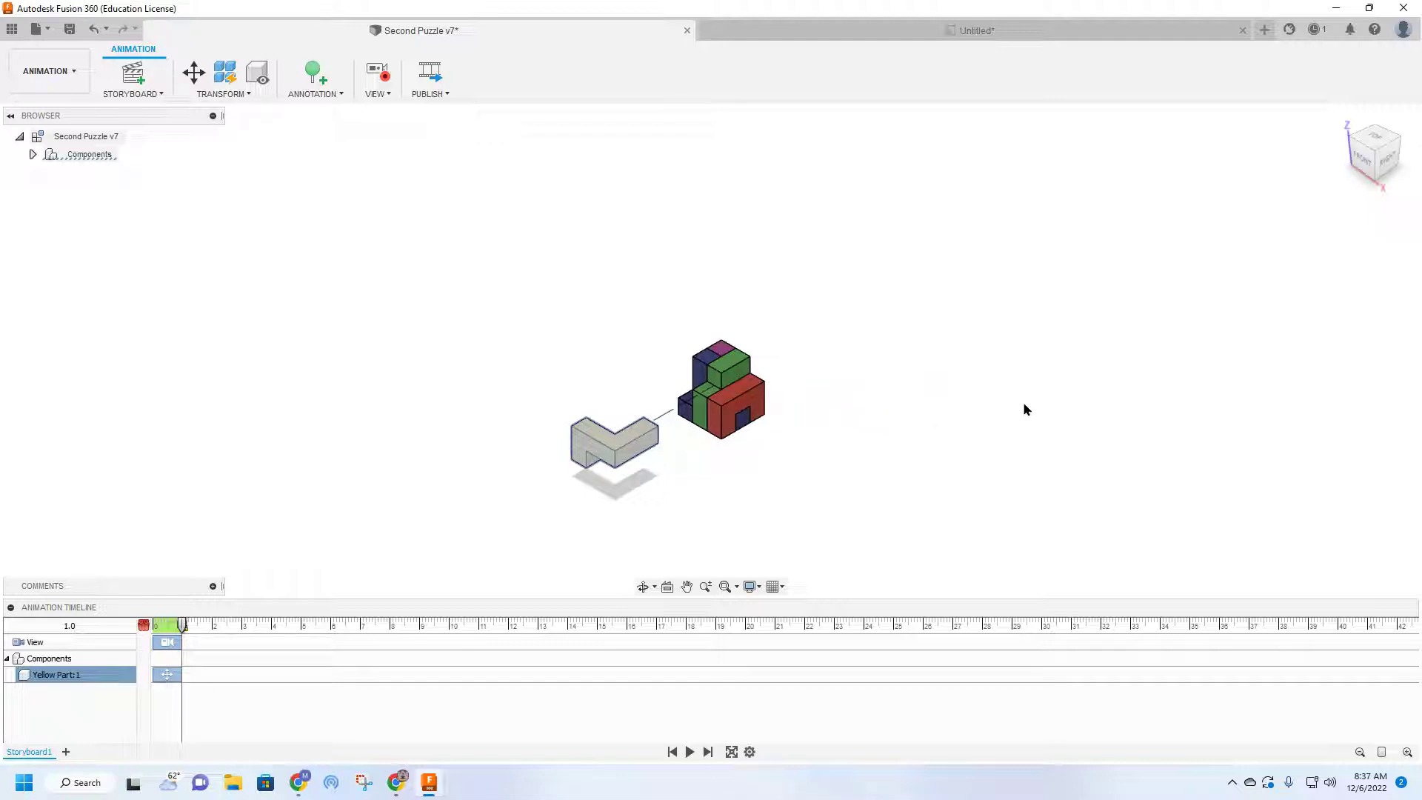
Manually explode the red part toward the cube's right side at the maximum explosion scale, with its trail line visible.
{"action": "left_click", "coordinate": [859, 400]}
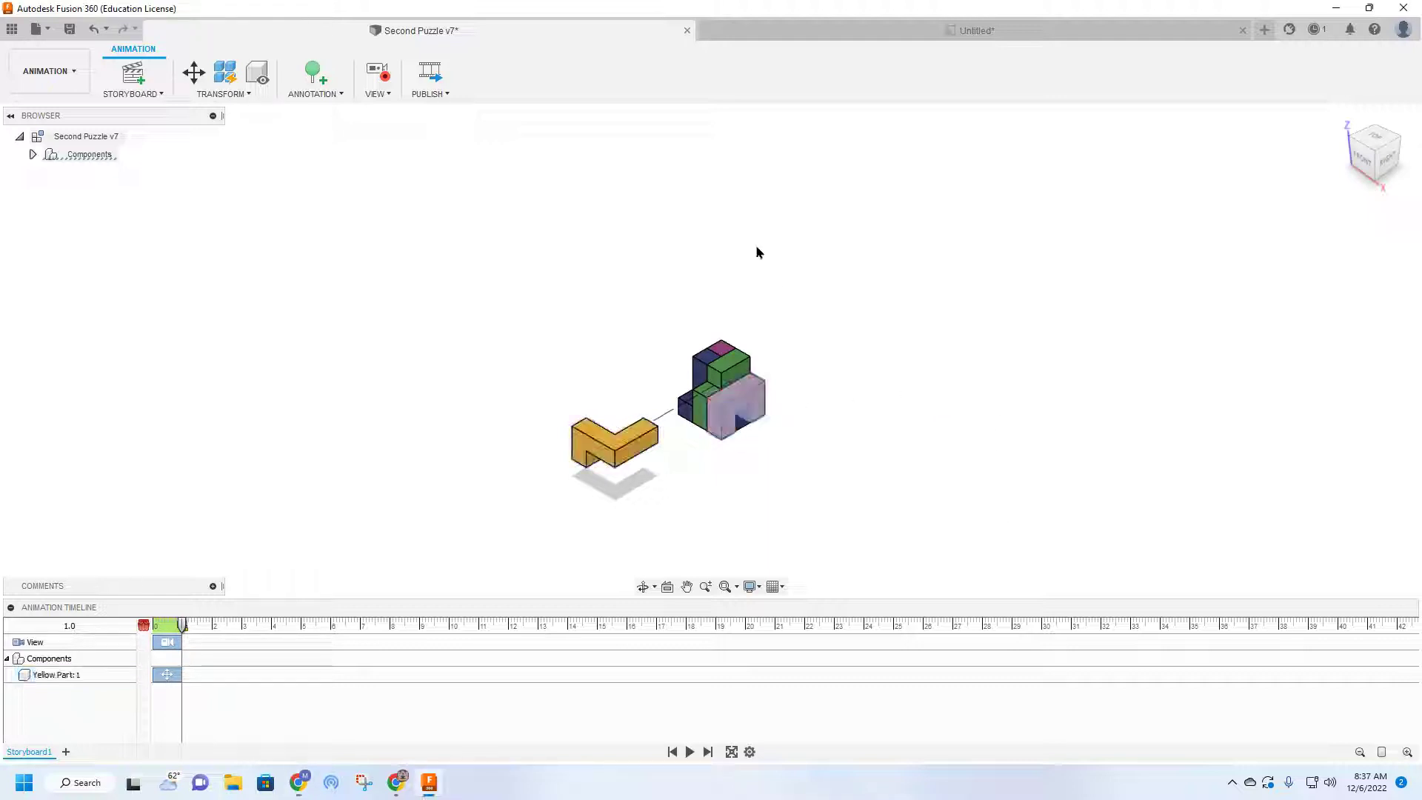
{"action": "left_click", "coordinate": [211, 95]}
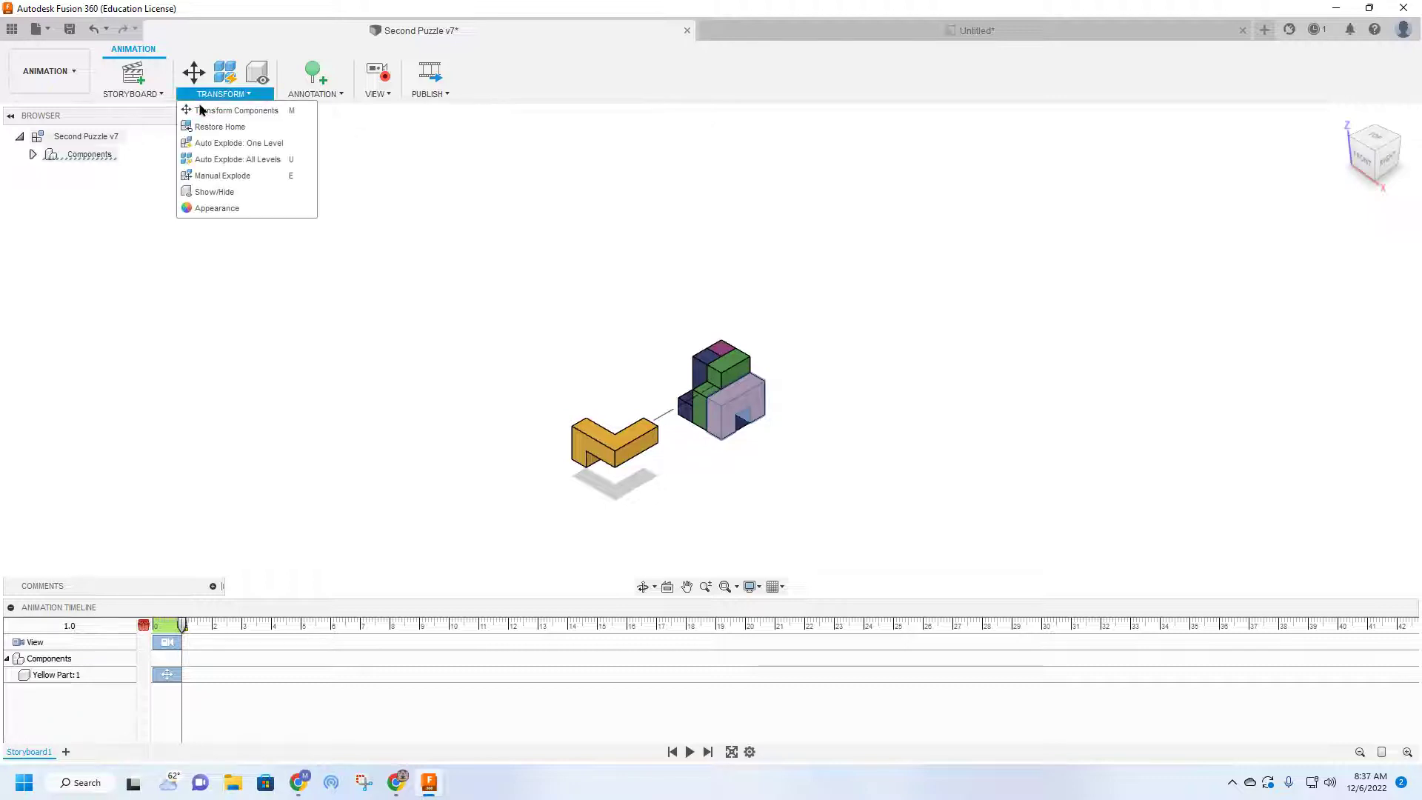
{"action": "left_click", "coordinate": [205, 177]}
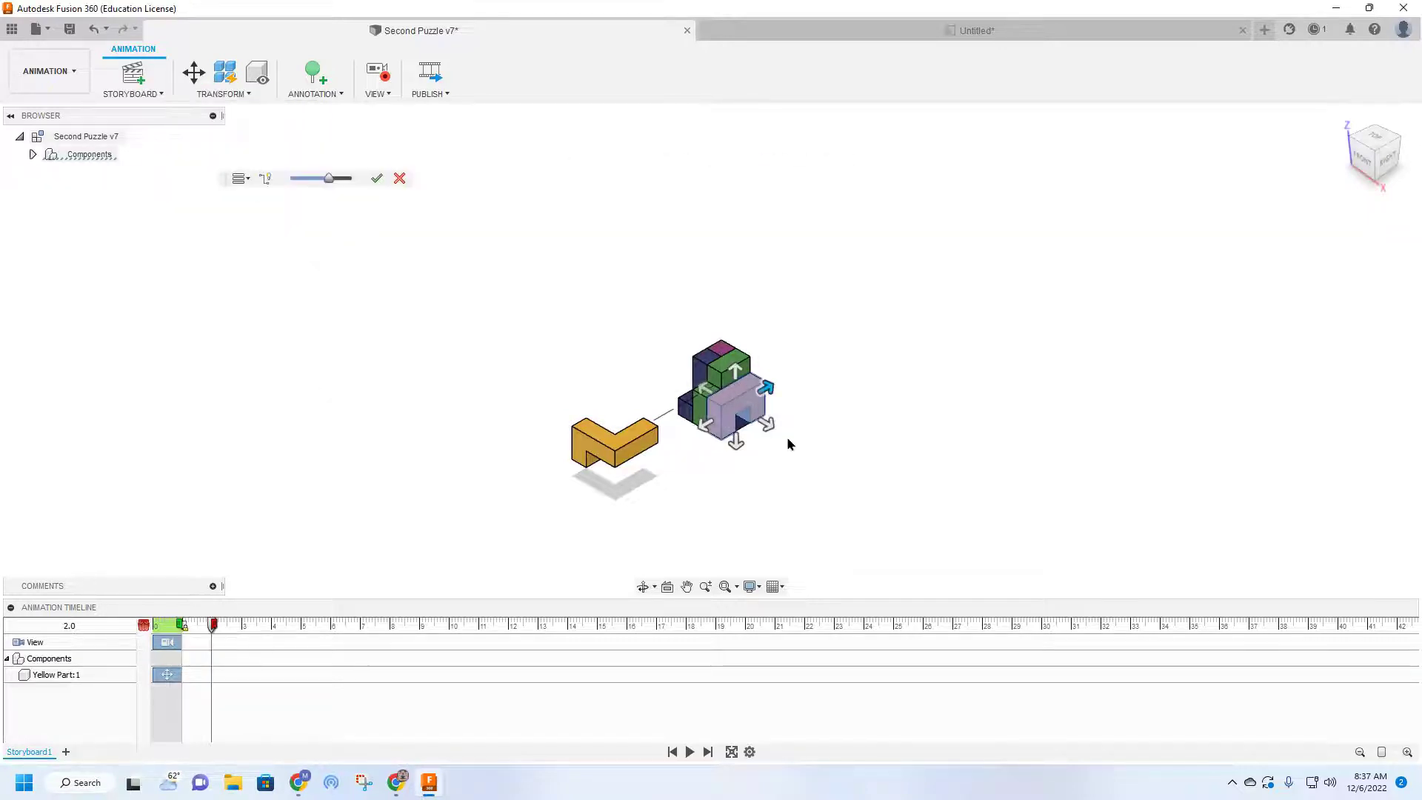
{"action": "left_click", "coordinate": [765, 424]}
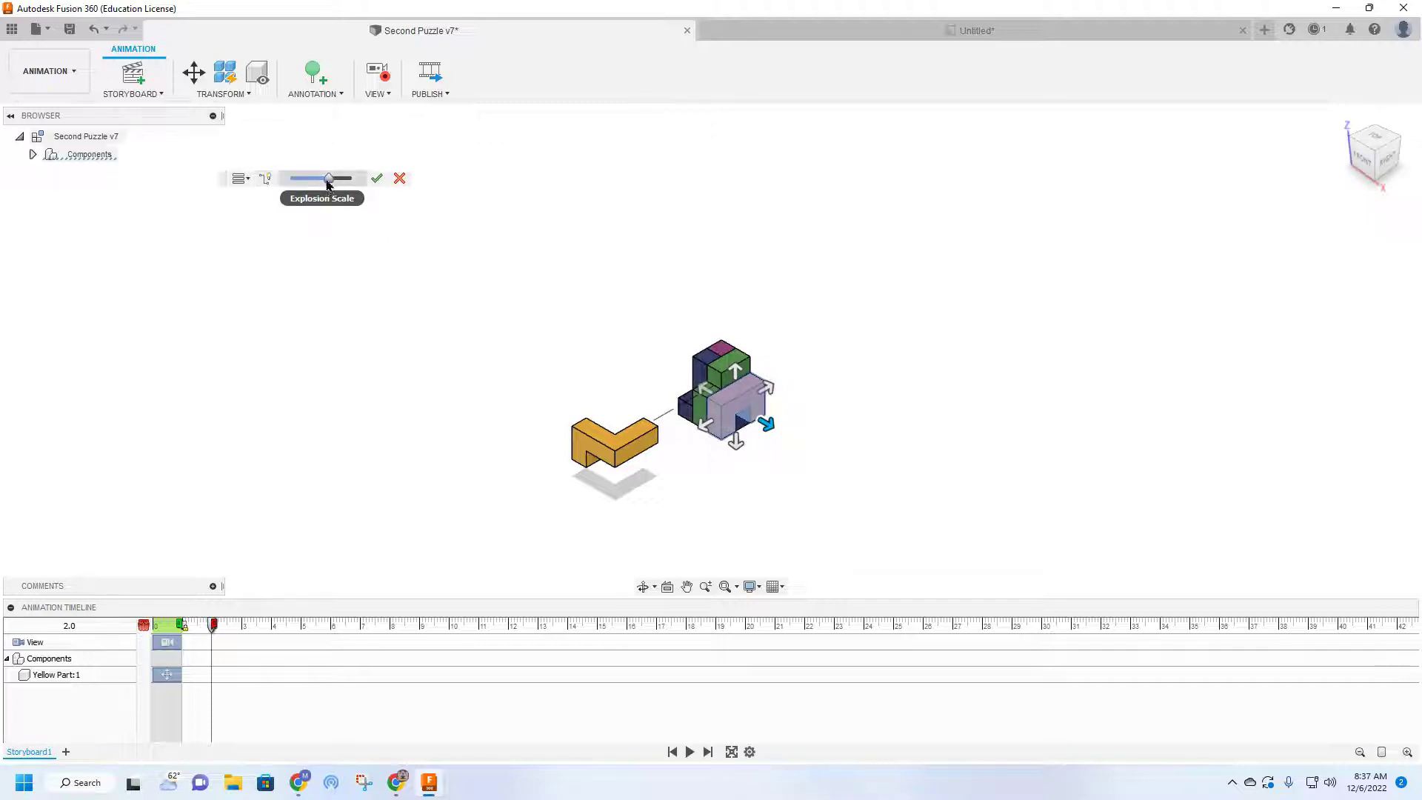
{"action": "left_click_drag", "start_coordinate": [329, 179], "coordinate": [351, 178]}
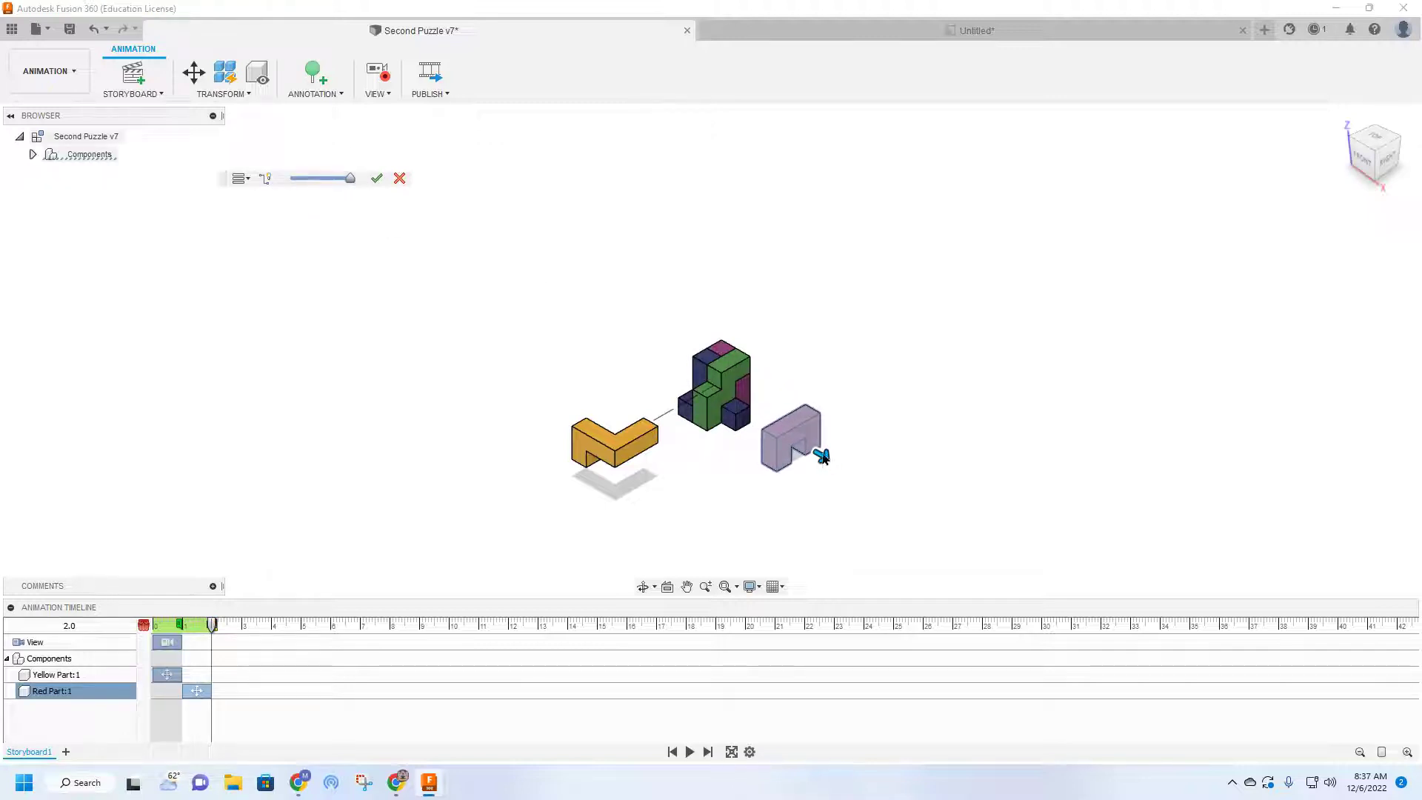
{"action": "left_click", "coordinate": [268, 182]}
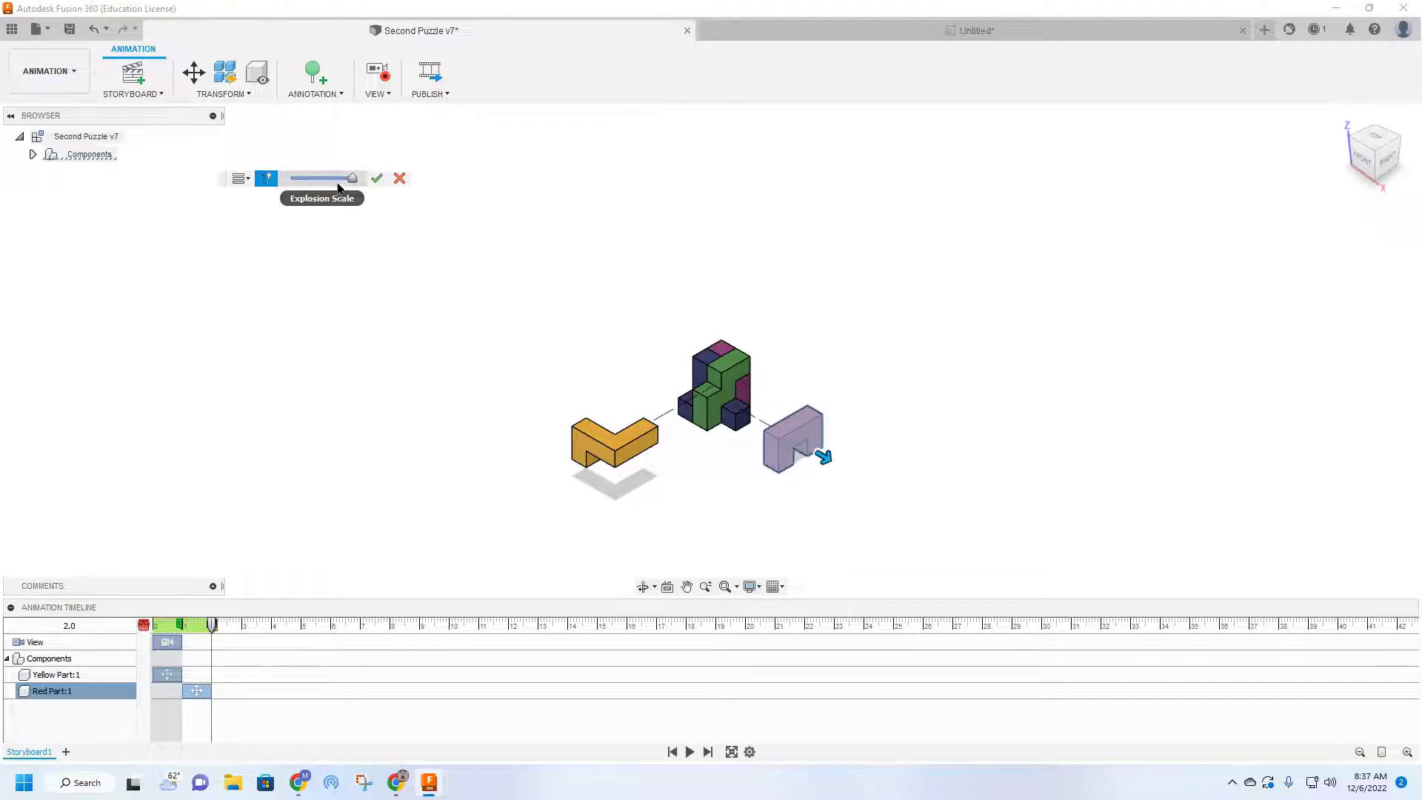
{"action": "left_click", "coordinate": [377, 178]}
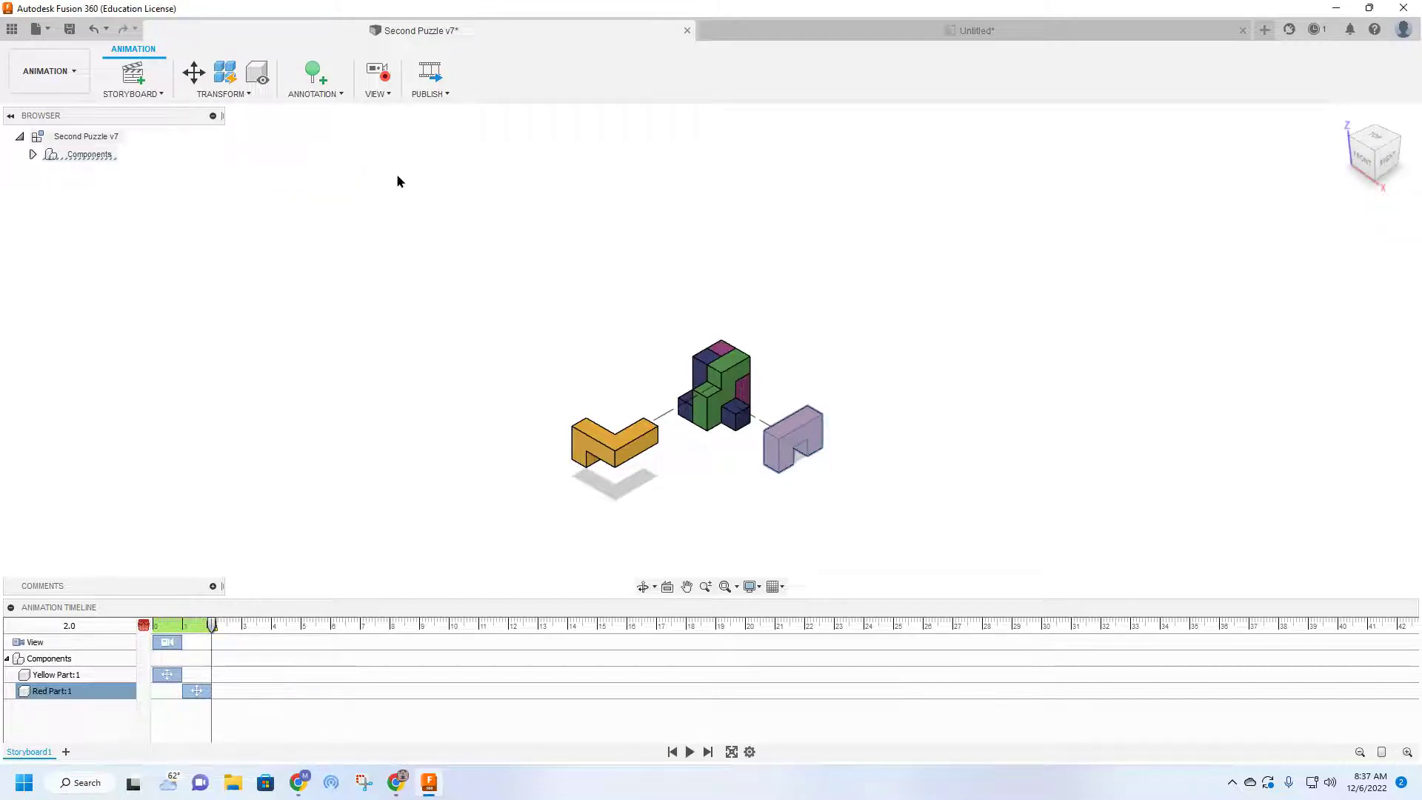
Manually explode the green part straight up above the remaining parts, with its trail line visible.
{"action": "left_click", "coordinate": [729, 372]}
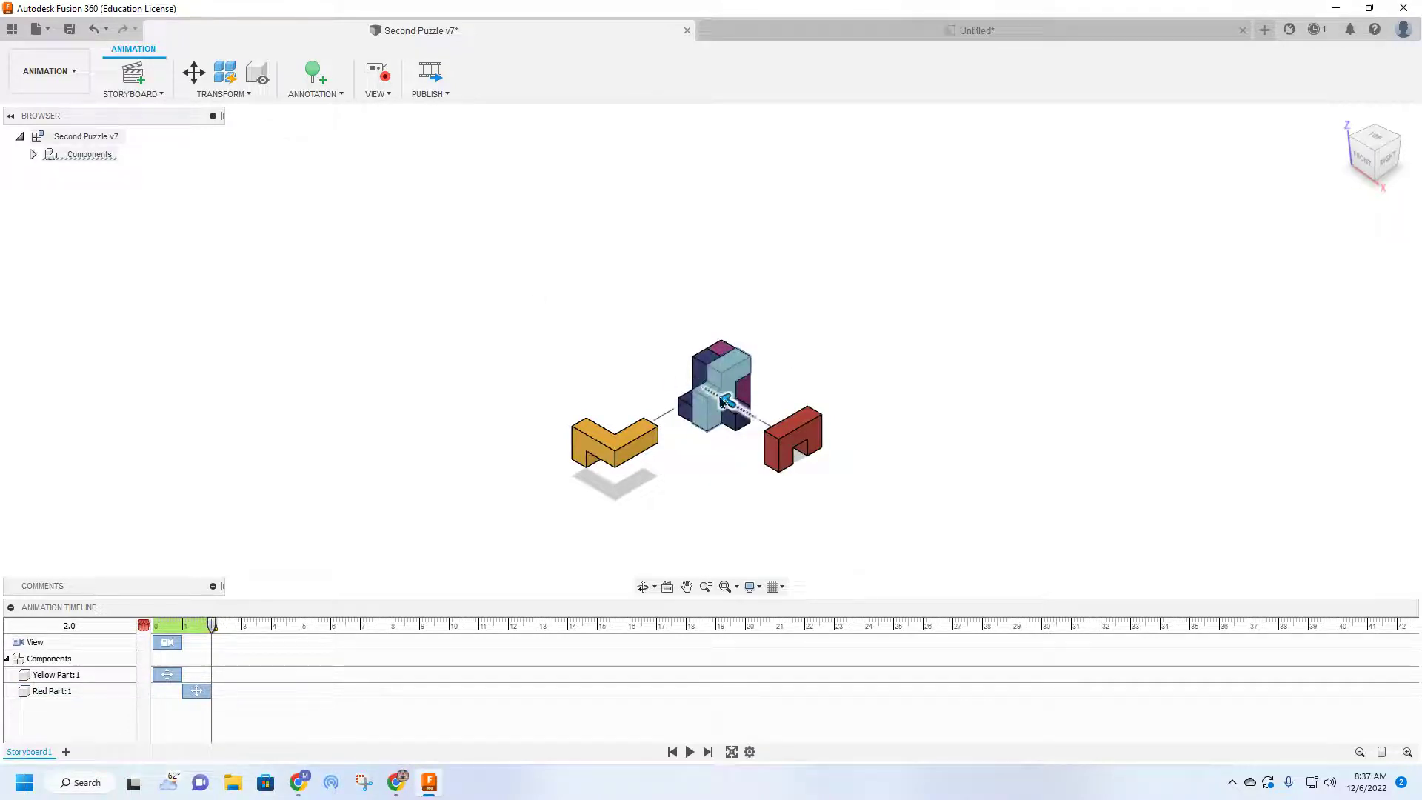
{"action": "left_click", "coordinate": [219, 94]}
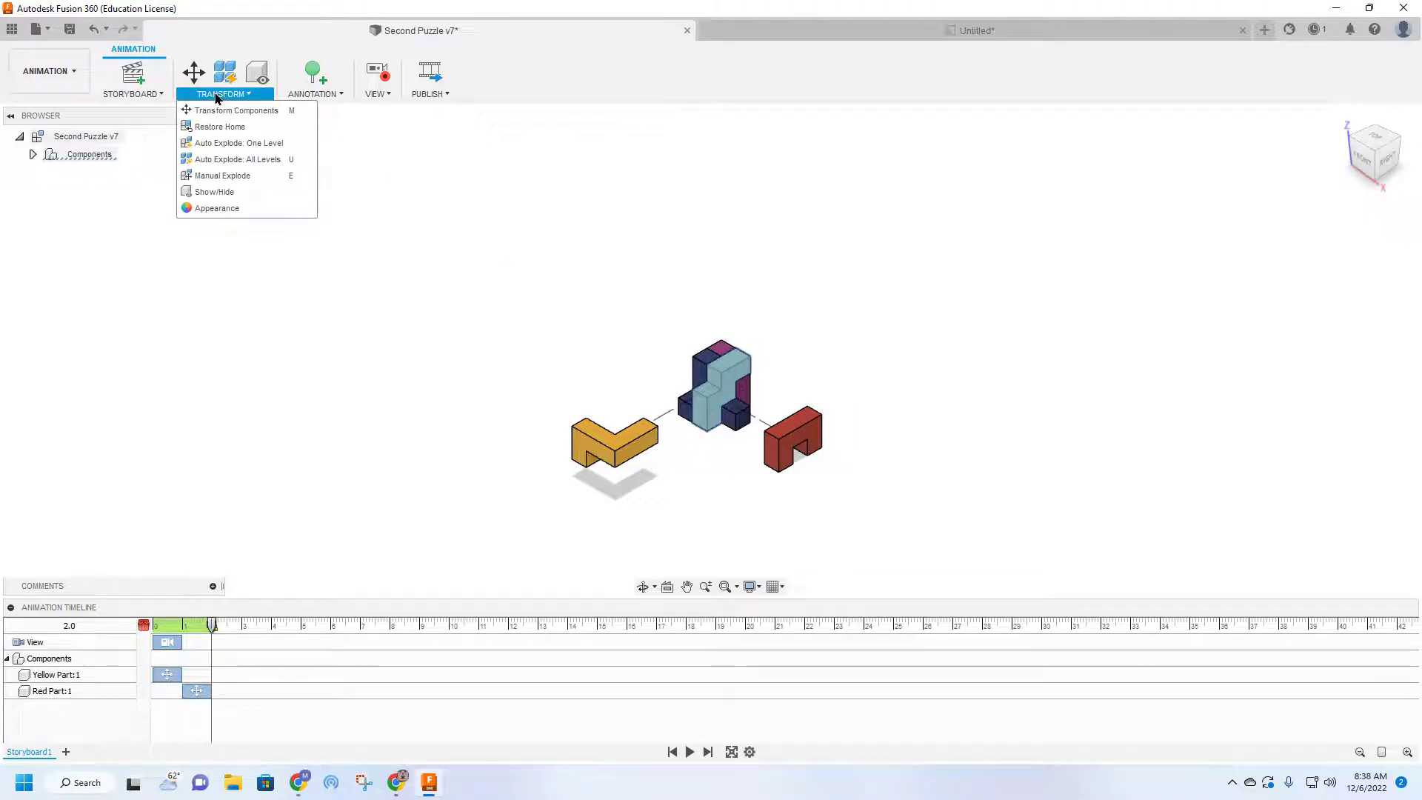
{"action": "left_click", "coordinate": [239, 176]}
{"action": "left_click", "coordinate": [720, 356]}
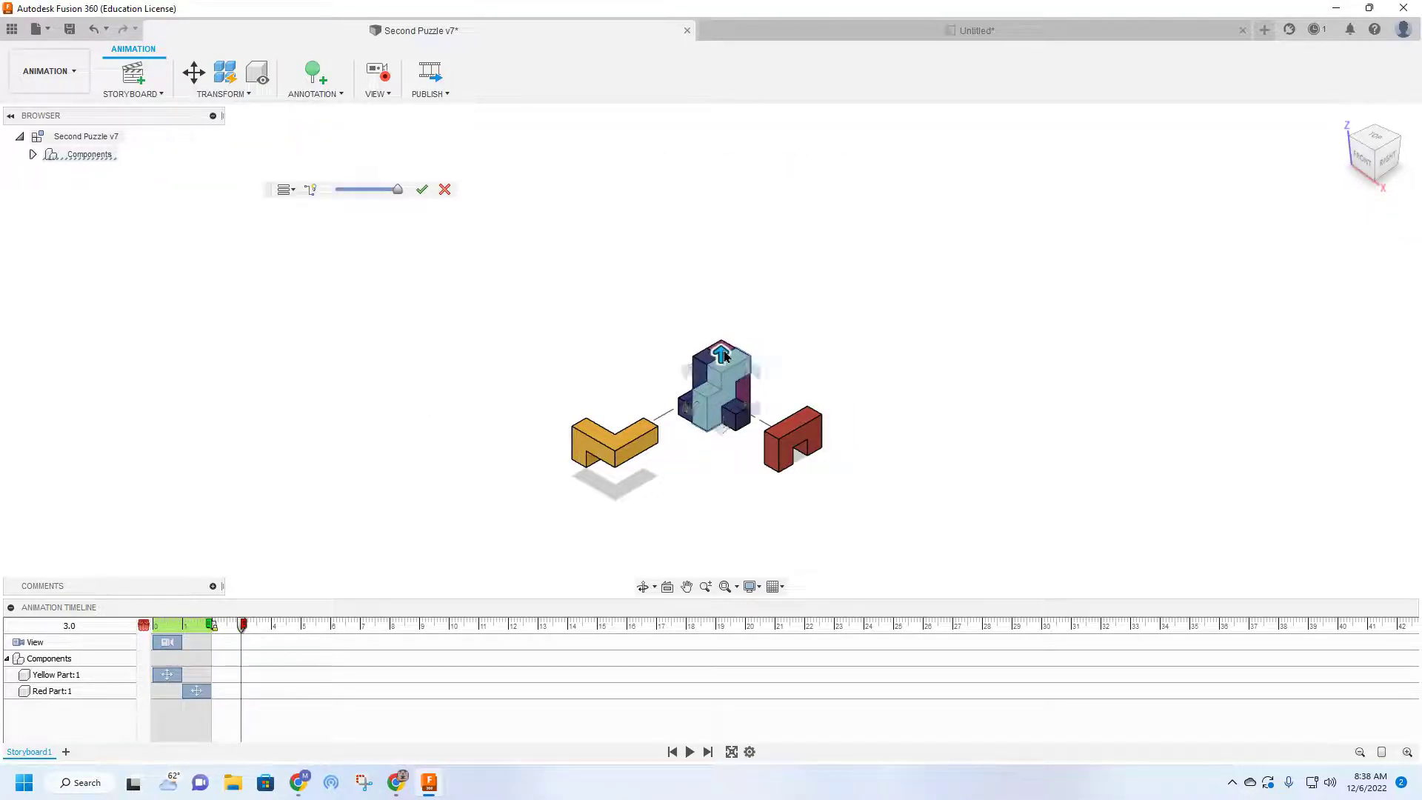
{"action": "mouse_move", "coordinate": [387, 194]}
{"action": "left_mouse_down"}
{"action": "mouse_move", "coordinate": [349, 190]}
{"action": "mouse_move", "coordinate": [376, 195]}
{"action": "left_mouse_up"}
{"action": "left_click", "coordinate": [317, 192]}
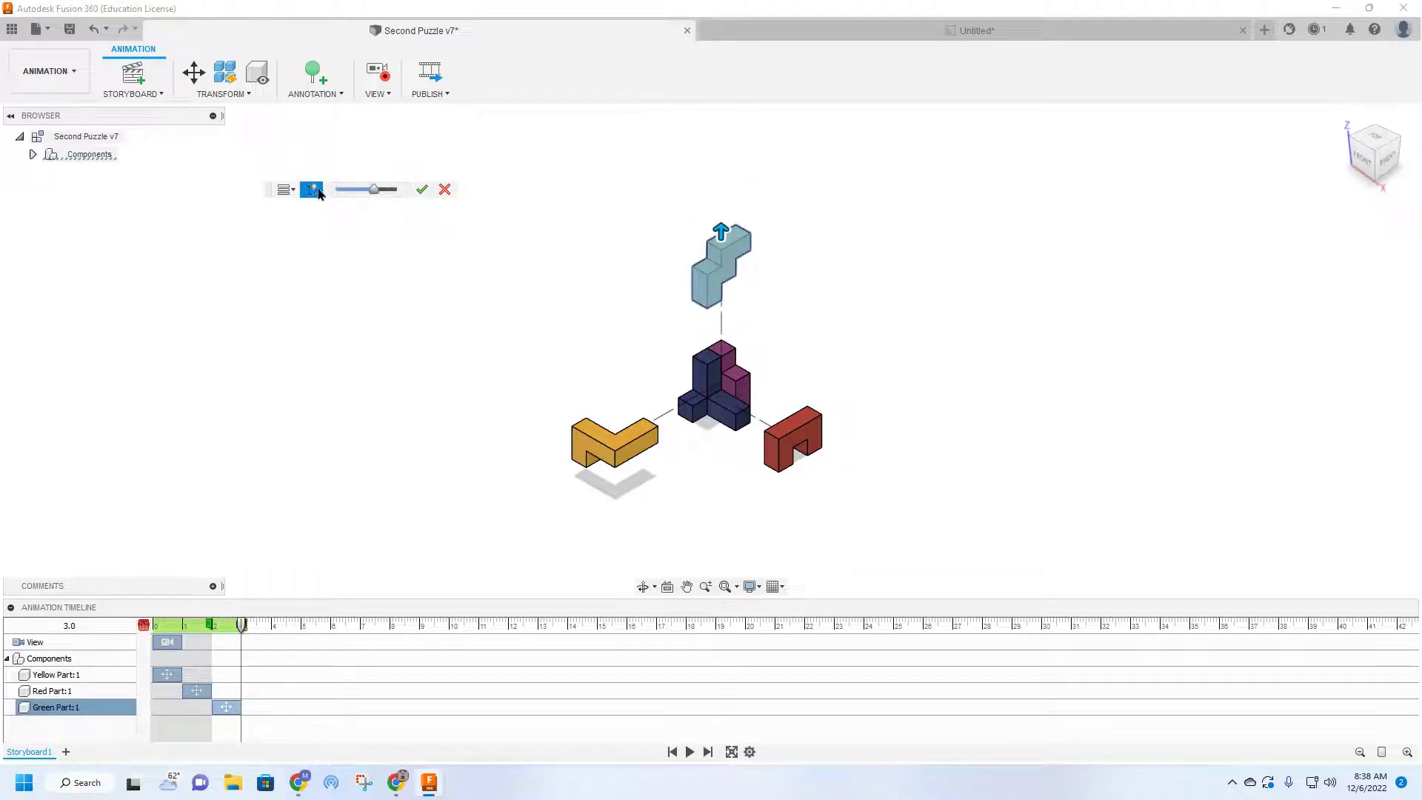
{"action": "left_click", "coordinate": [421, 190]}
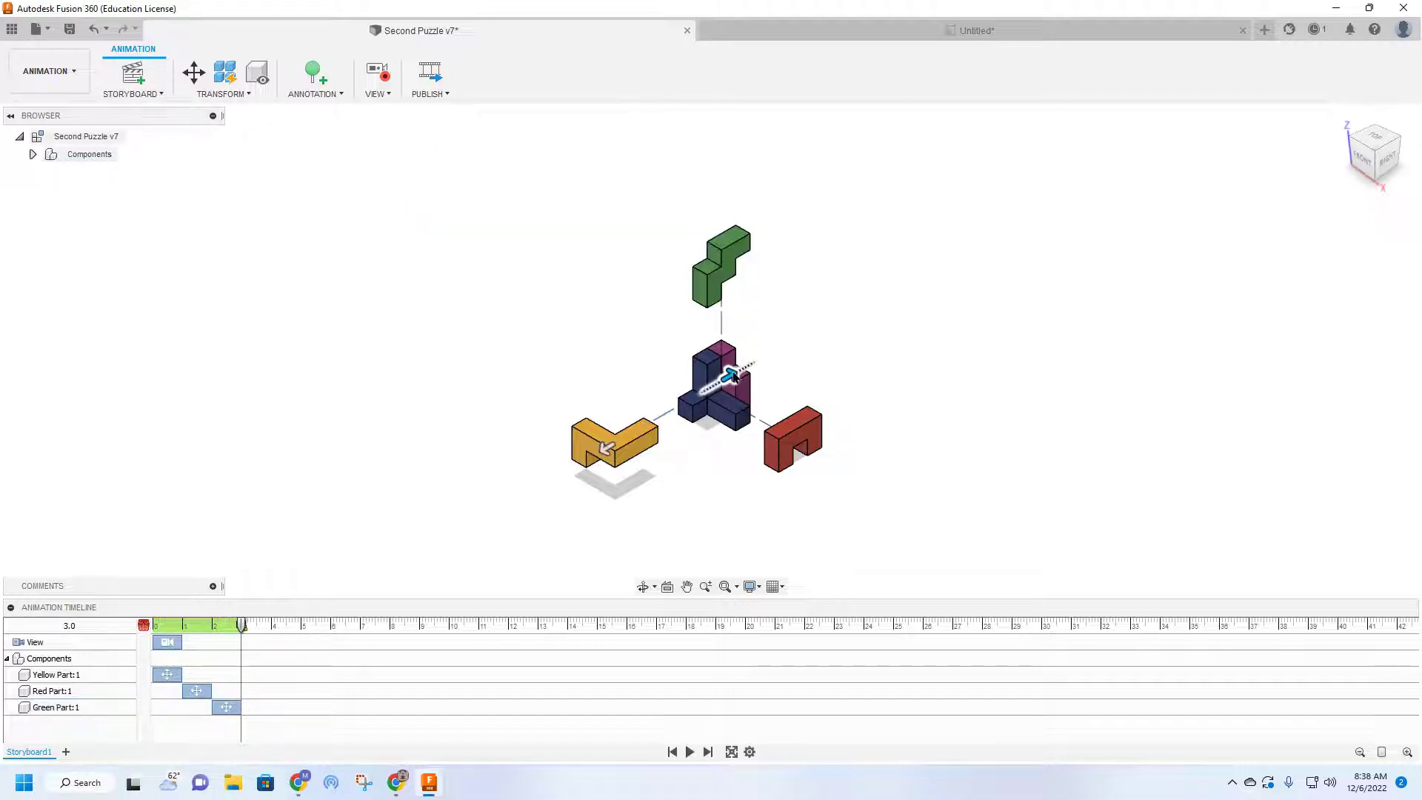
Manually explode the purple part out toward the back of the cube, clear of the blue part, with its trail line visible.
{"action": "left_click", "coordinate": [732, 377]}
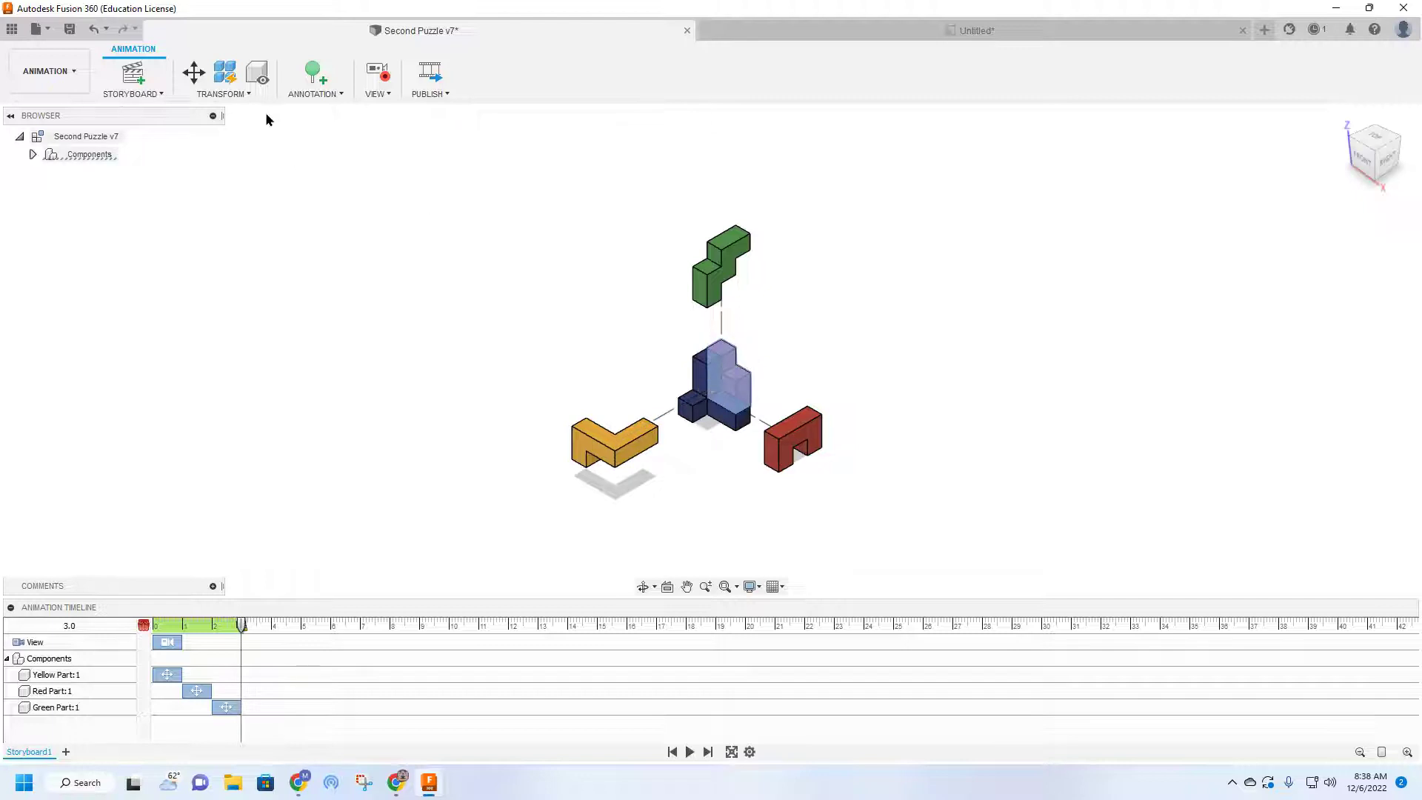
{"action": "left_click", "coordinate": [241, 95]}
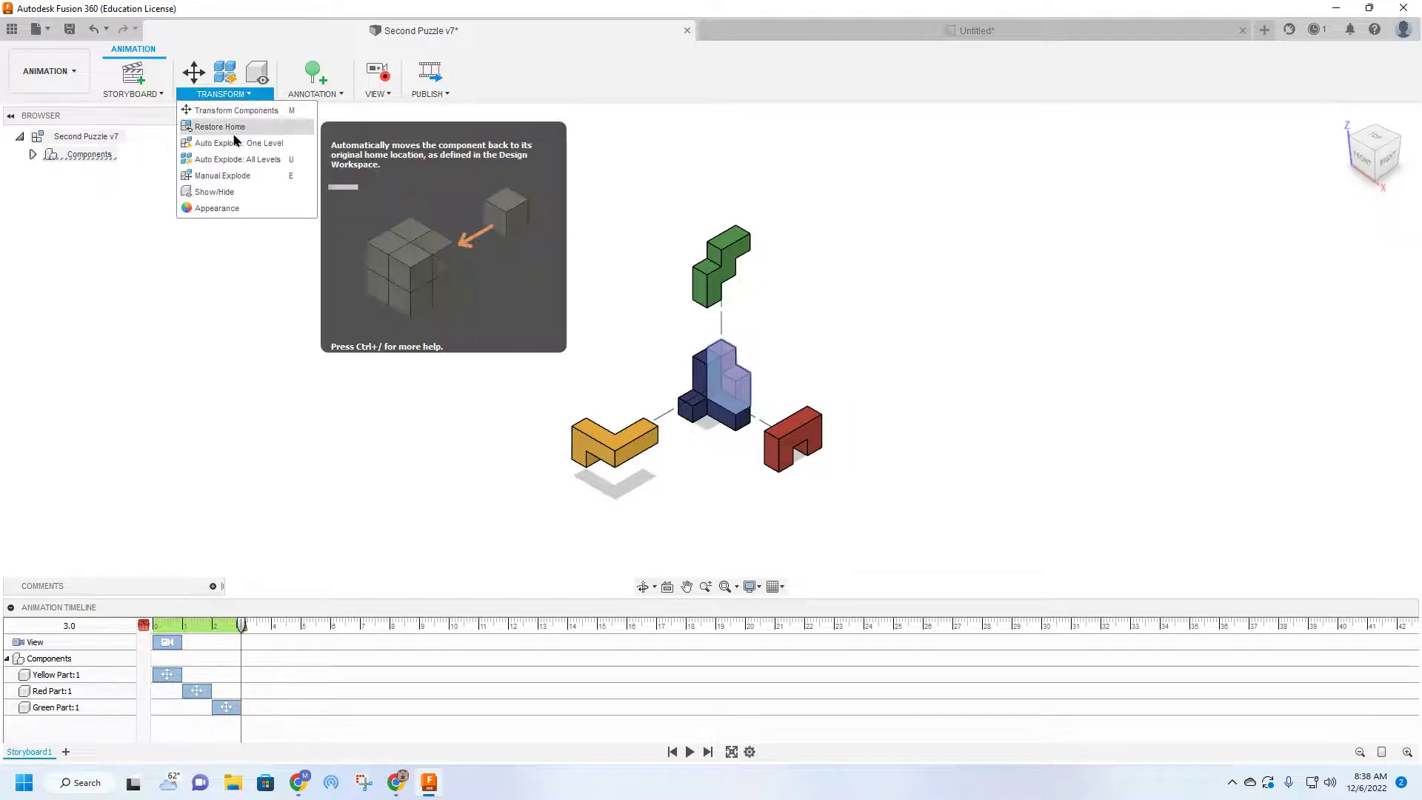
{"action": "left_click", "coordinate": [238, 177]}
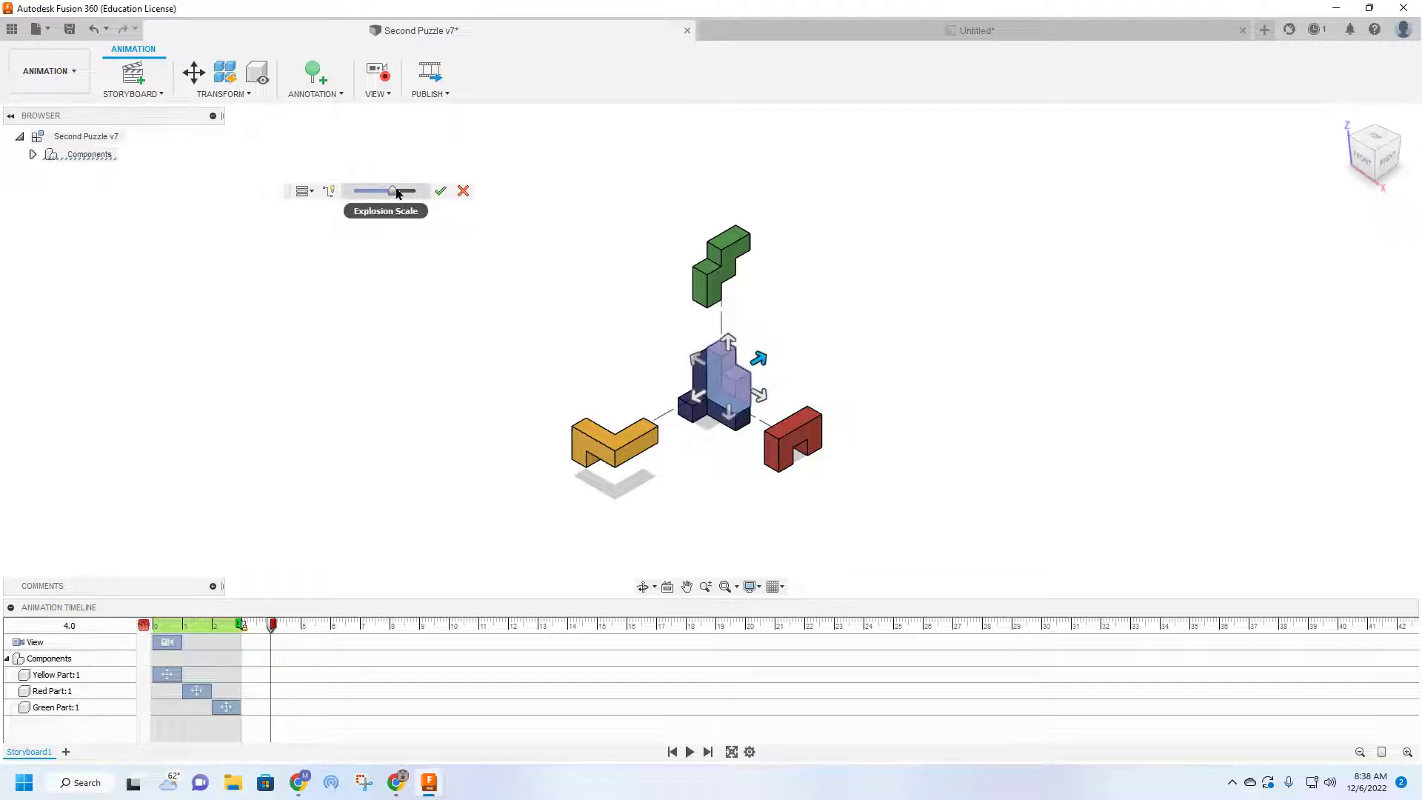
{"action": "left_click_drag", "start_coordinate": [395, 191], "coordinate": [407, 201]}
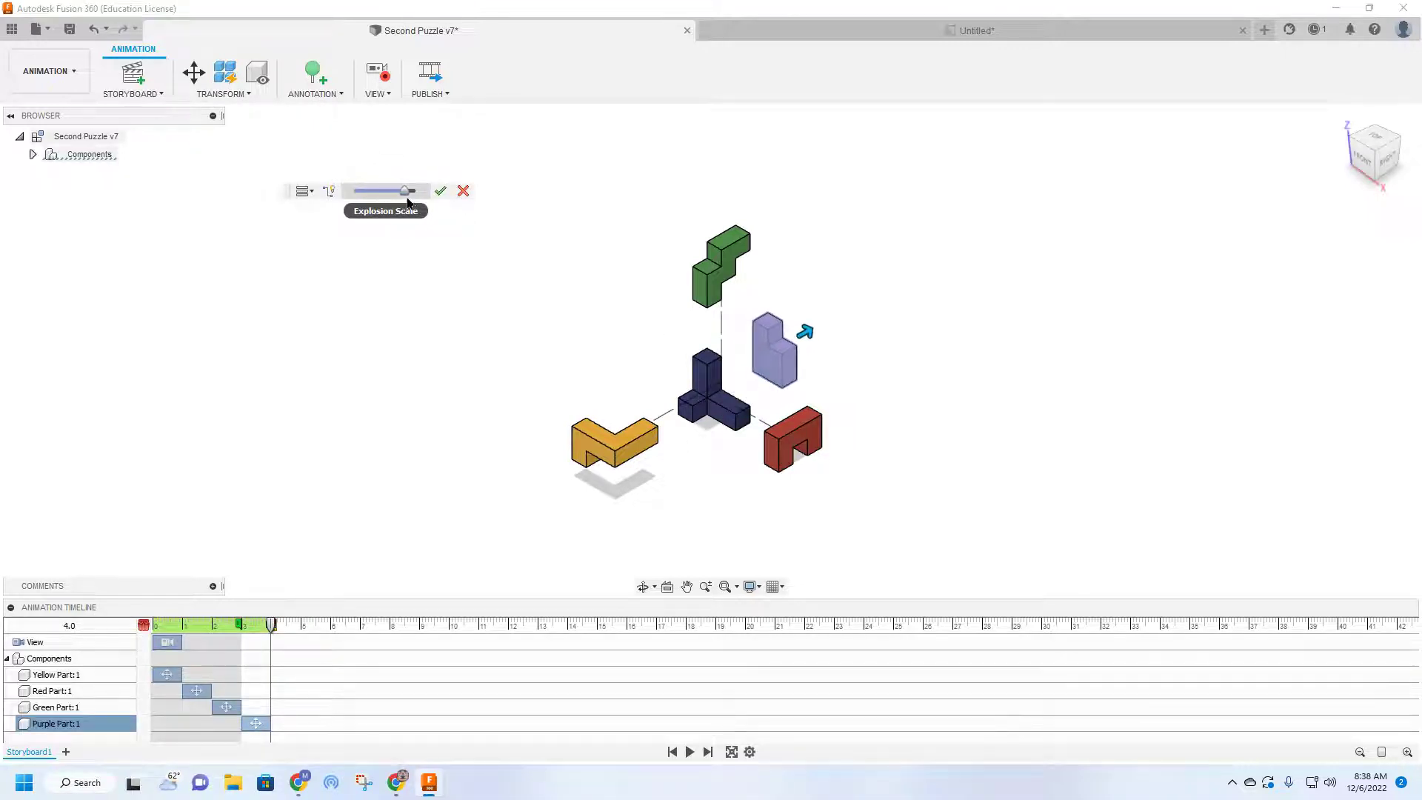
{"action": "left_click", "coordinate": [330, 192]}
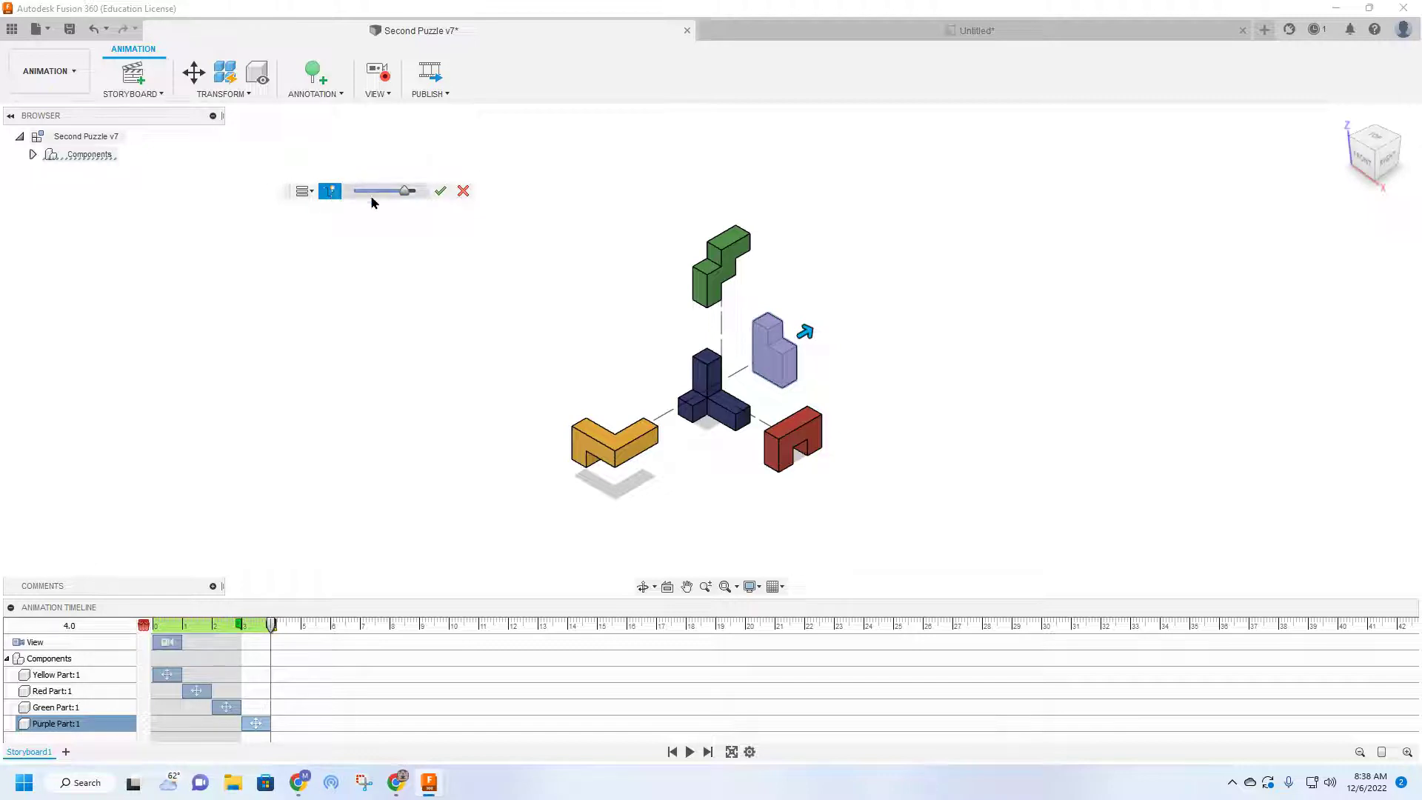
{"action": "left_click", "coordinate": [440, 191]}
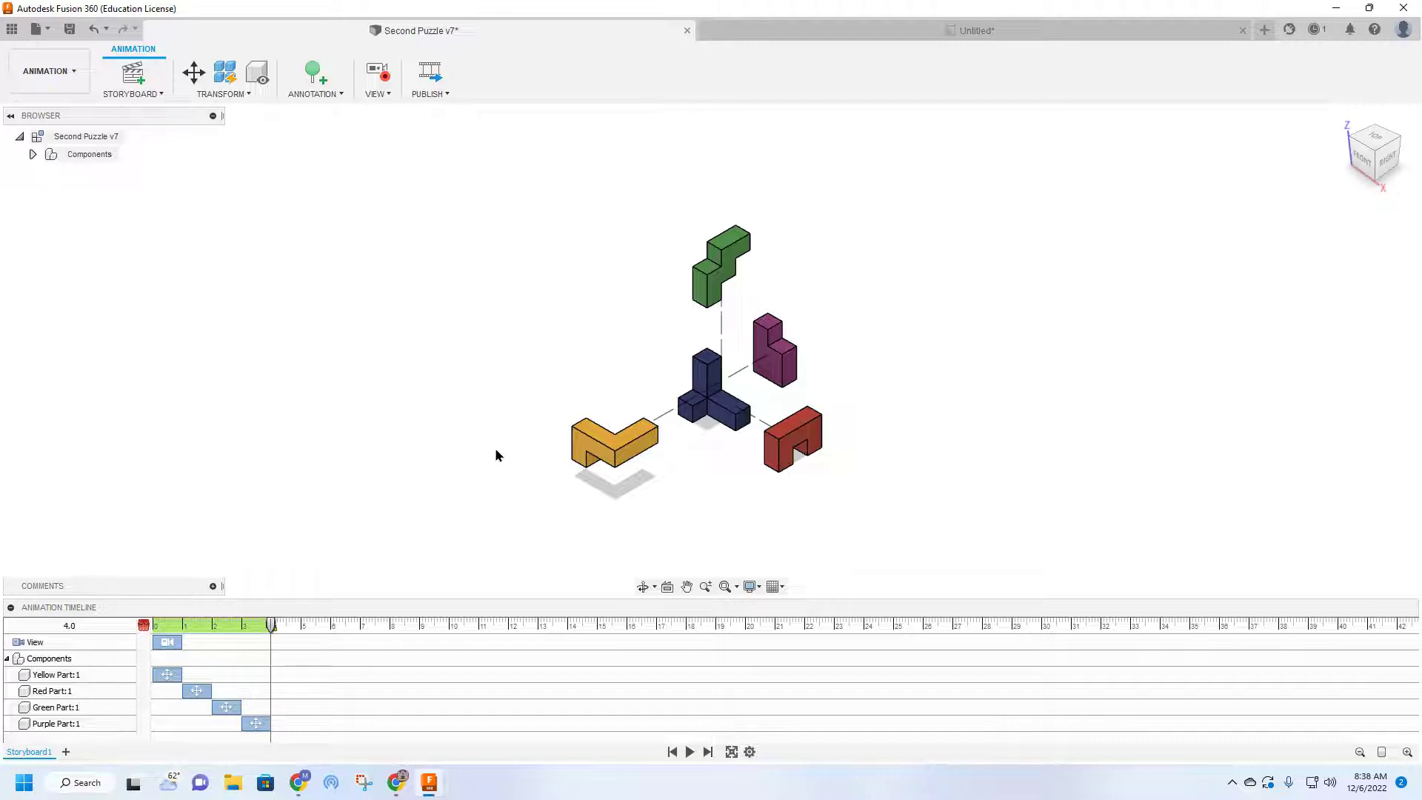
Rename the storyboard to Exploded View and save the design as a new version with the default description.
{"action": "double_click", "coordinate": [29, 753]}
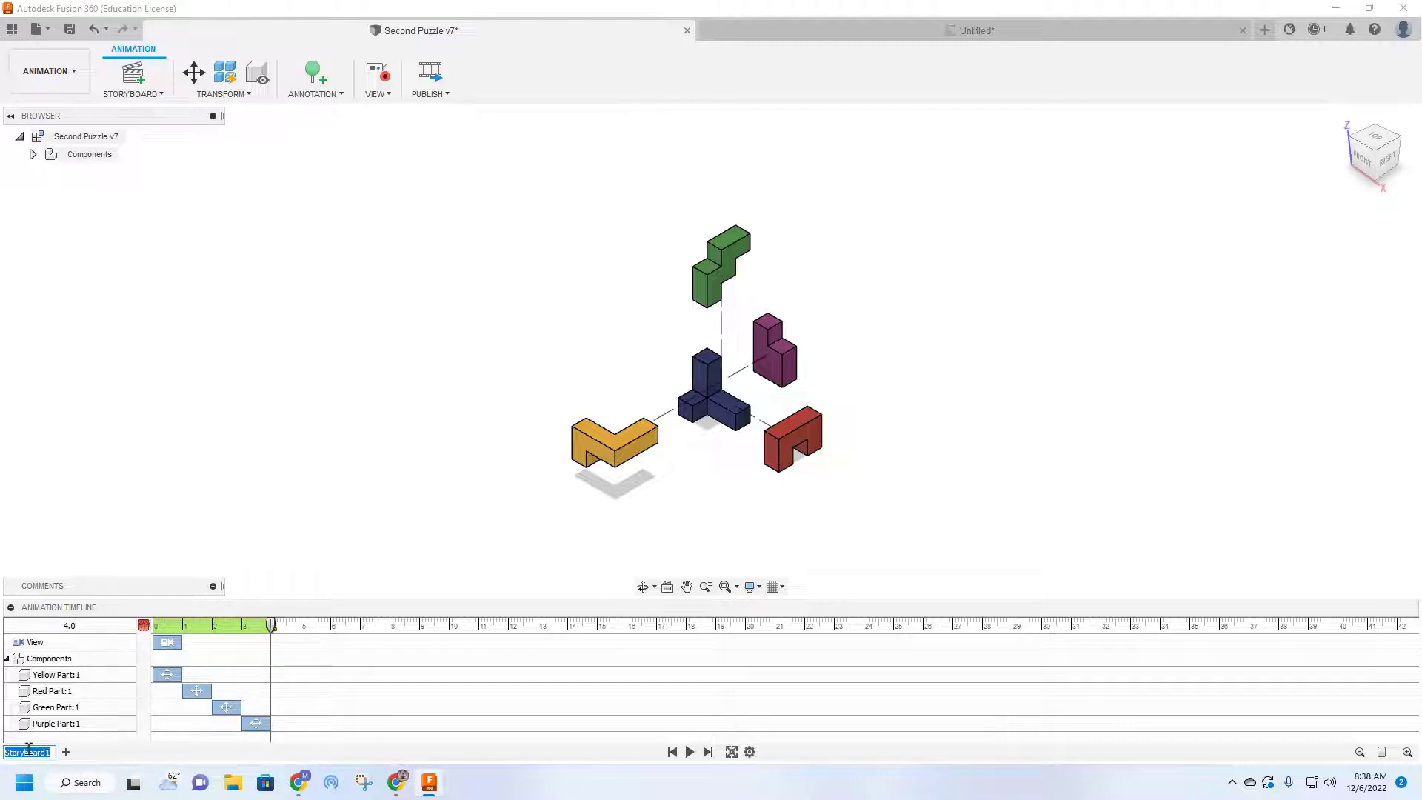
{"action": "type", "text": "Exploded View"}
{"action": "key", "text": "Return"}
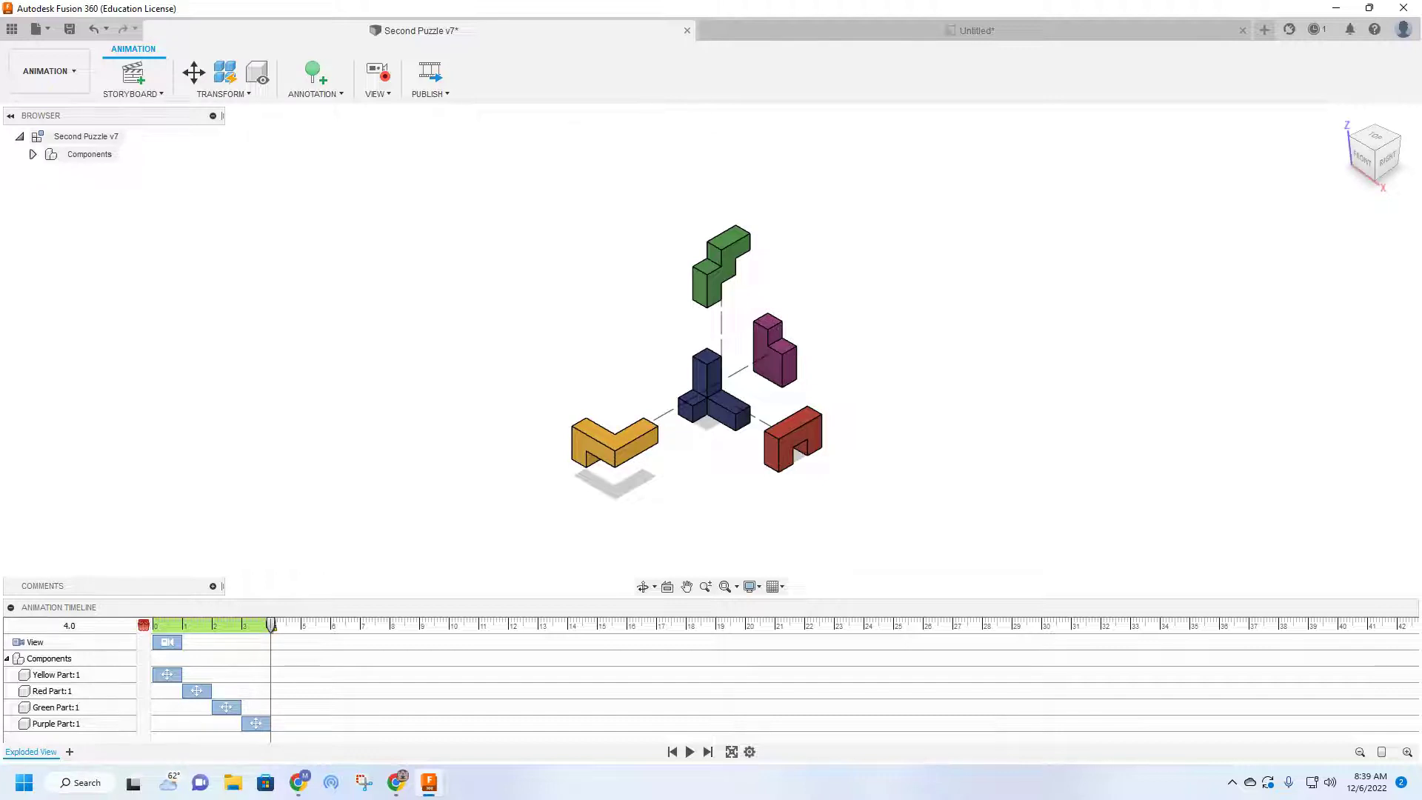
{"action": "left_click", "coordinate": [70, 29]}
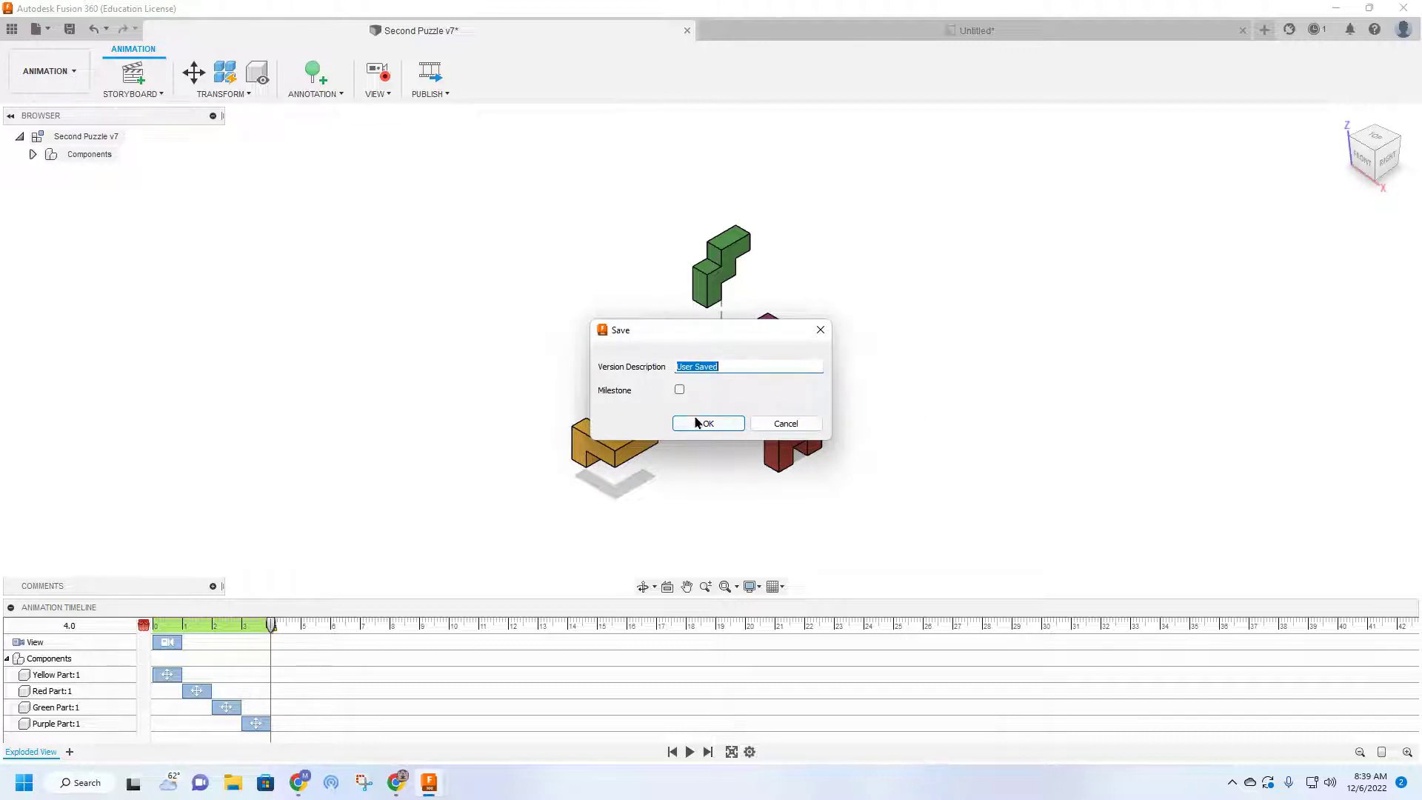
{"action": "left_click", "coordinate": [728, 426]}
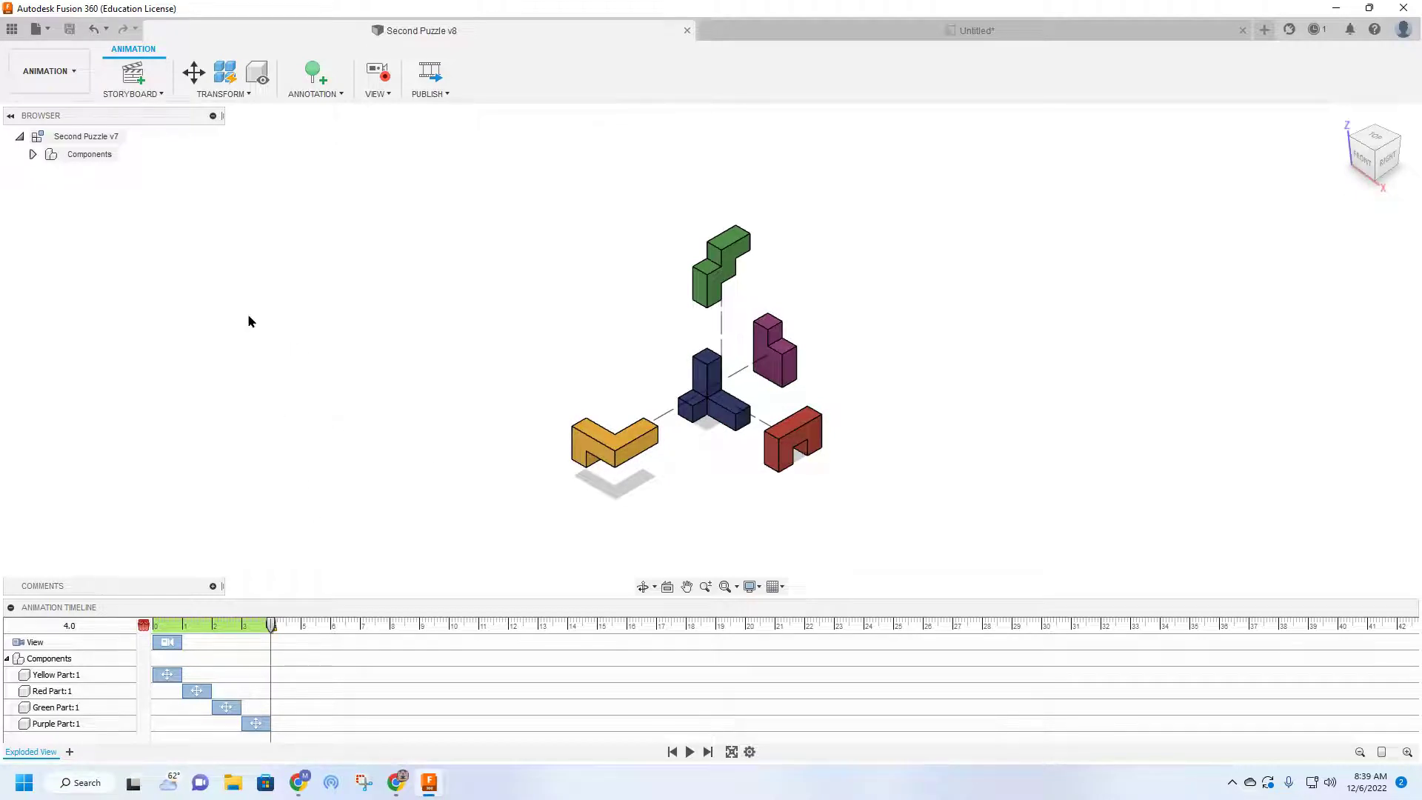
Switch to the assignment document in Chrome and read instructions E to G for placing the exploded view in the drawing.
{"action": "left_click", "coordinate": [299, 782]}
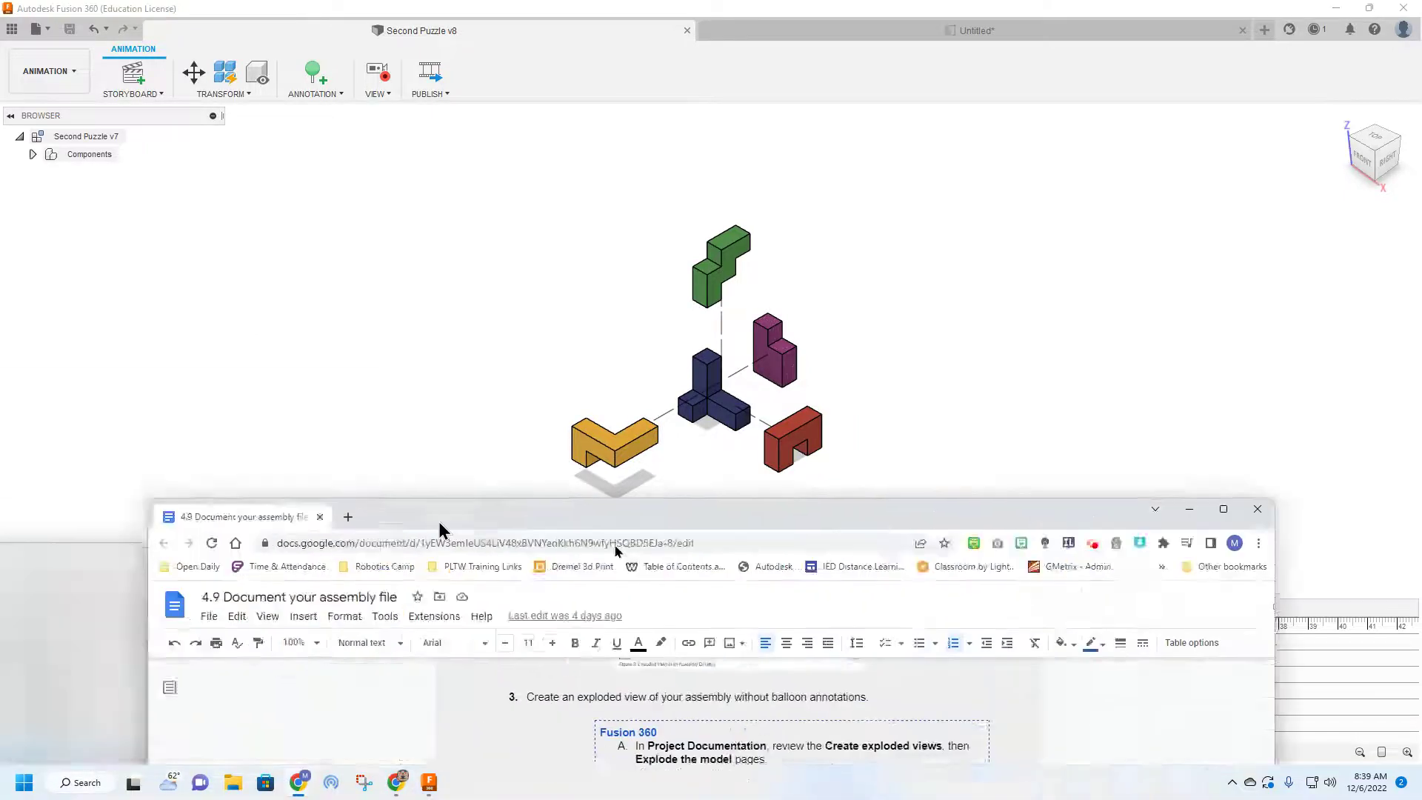
{"action": "left_click_drag", "start_coordinate": [442, 530], "coordinate": [380, 140]}
{"action": "left_click", "coordinate": [1245, 133]}
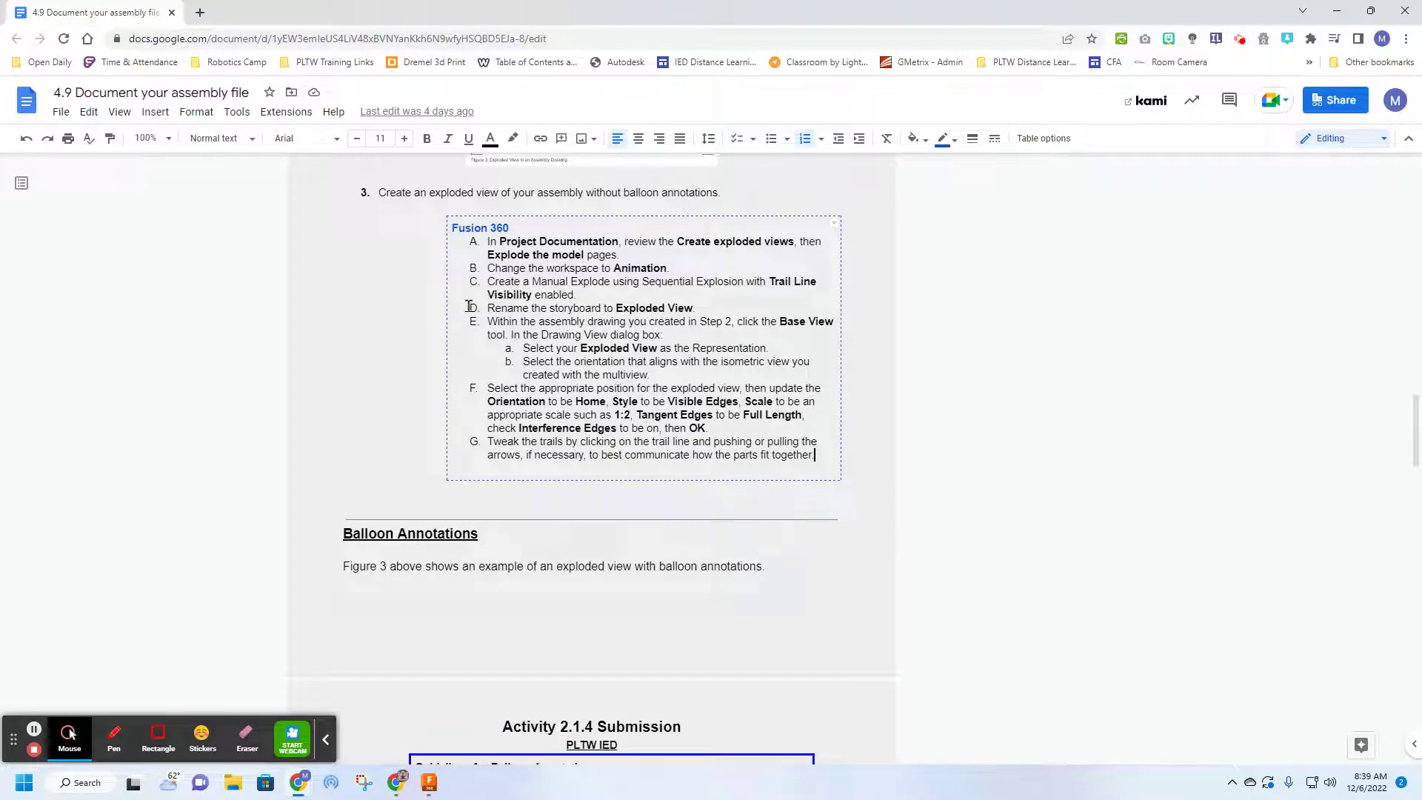
{"action": "left_click_drag", "start_coordinate": [485, 320], "coordinate": [797, 457]}
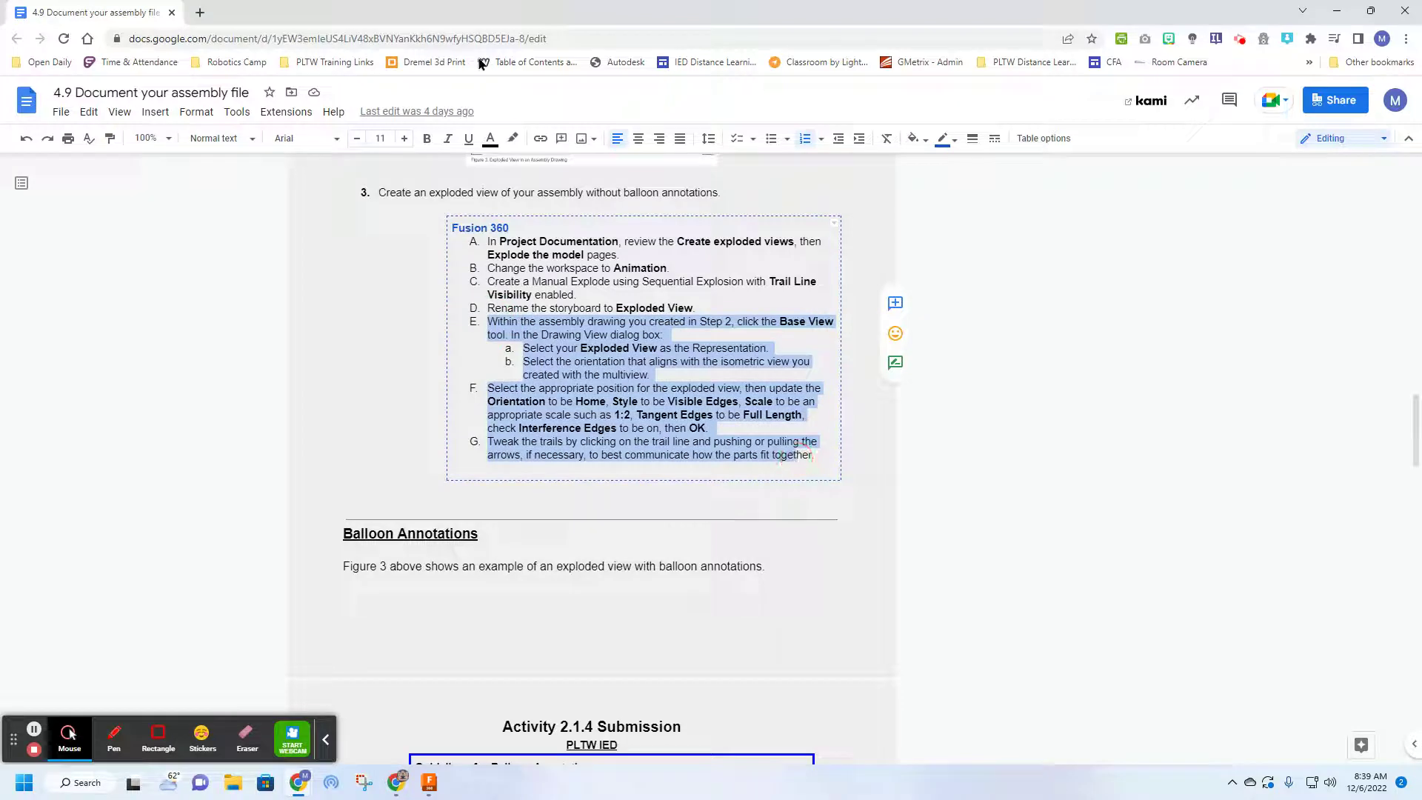
{"action": "left_click_drag", "start_coordinate": [447, 24], "coordinate": [0, 248]}
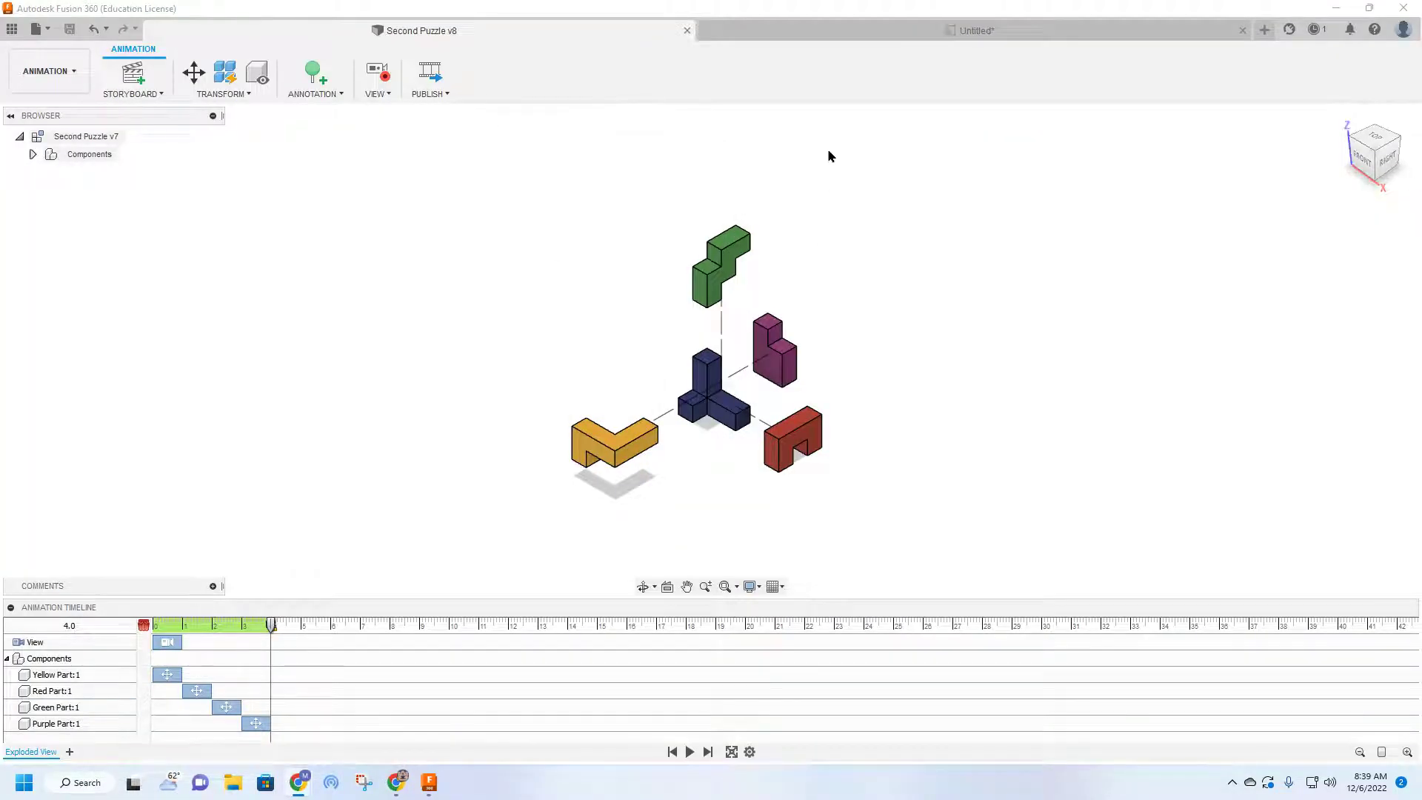
Return to the untitled drawing in Fusion 360 and update its out-of-date reference to the latest version of the Second Puzzle design.
{"action": "left_click", "coordinate": [787, 35]}
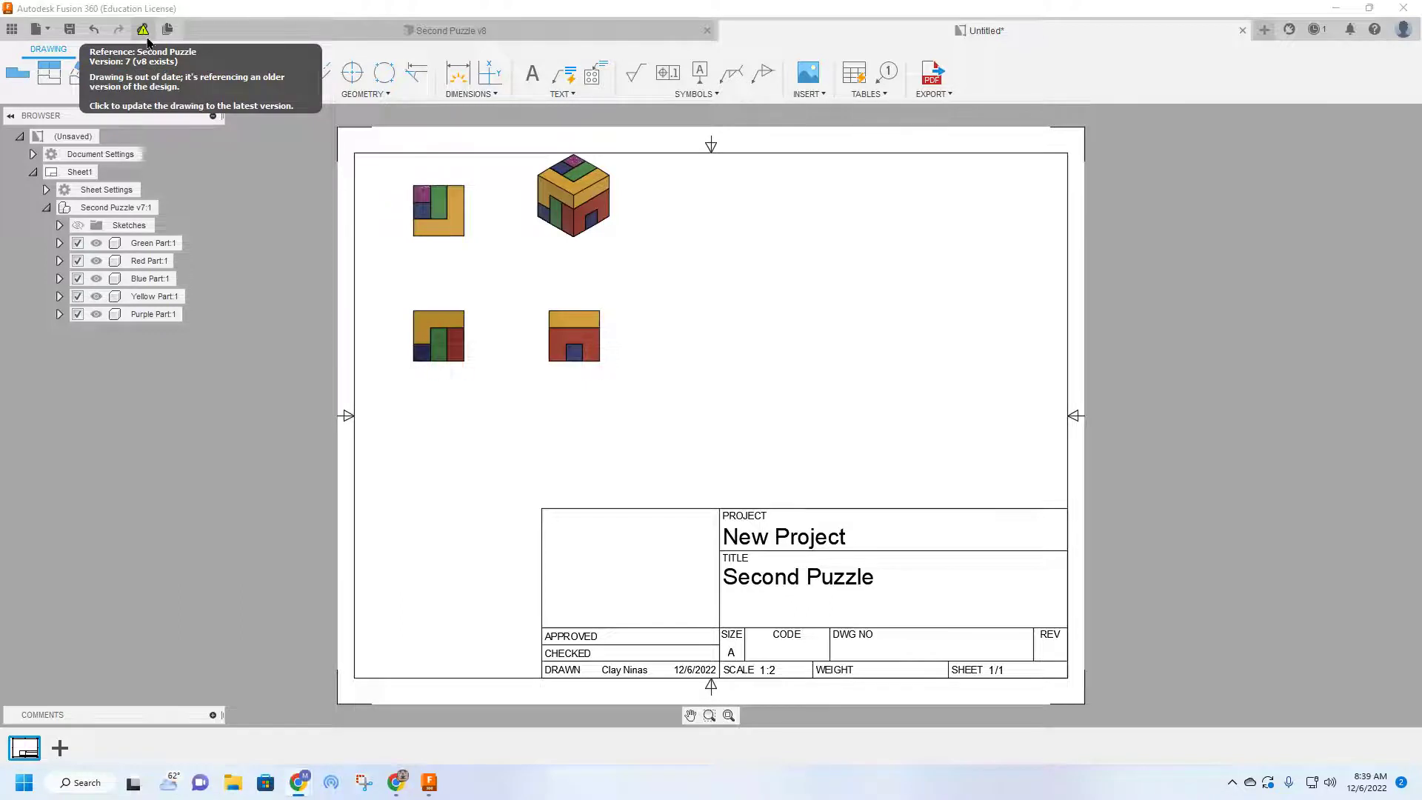
{"action": "left_click", "coordinate": [302, 32]}
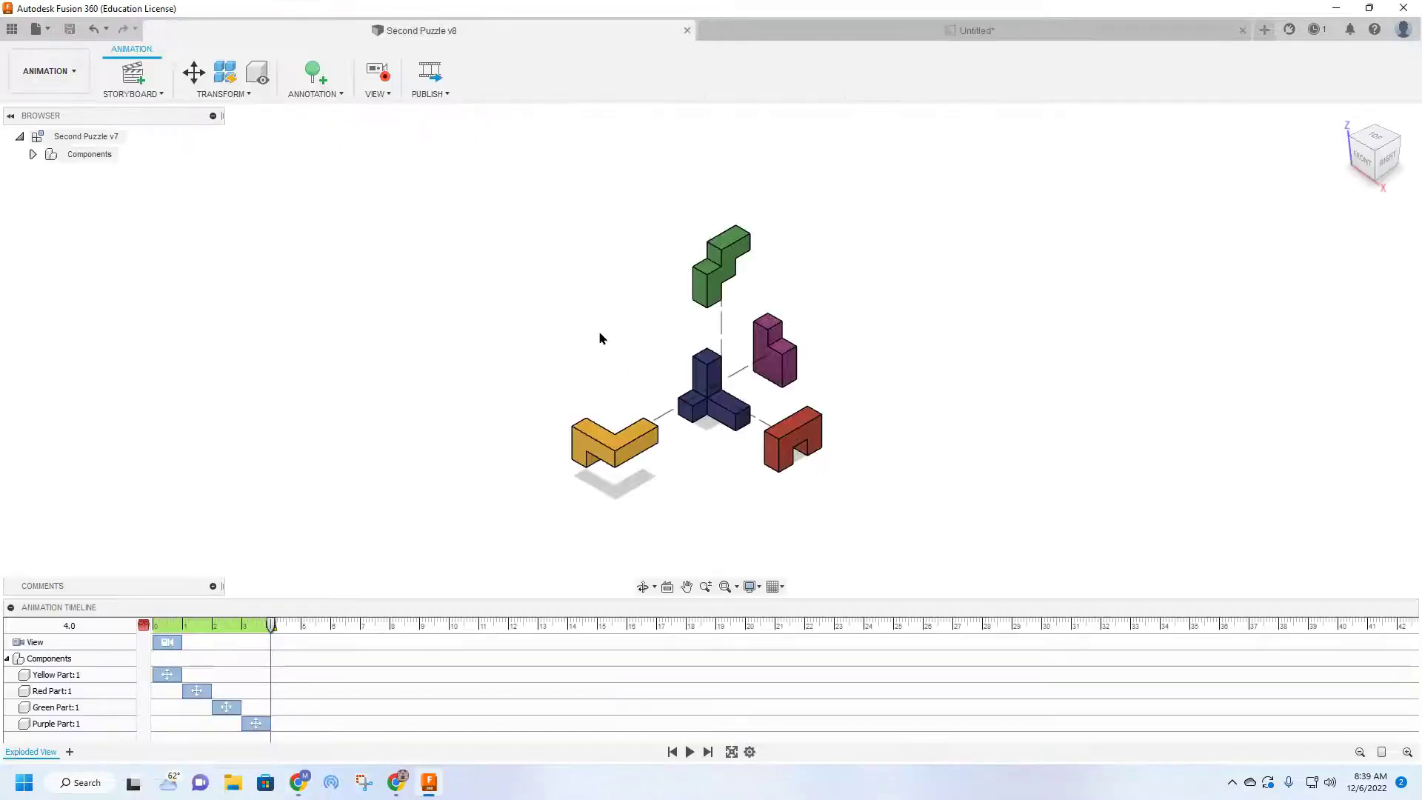
{"action": "left_click", "coordinate": [921, 37]}
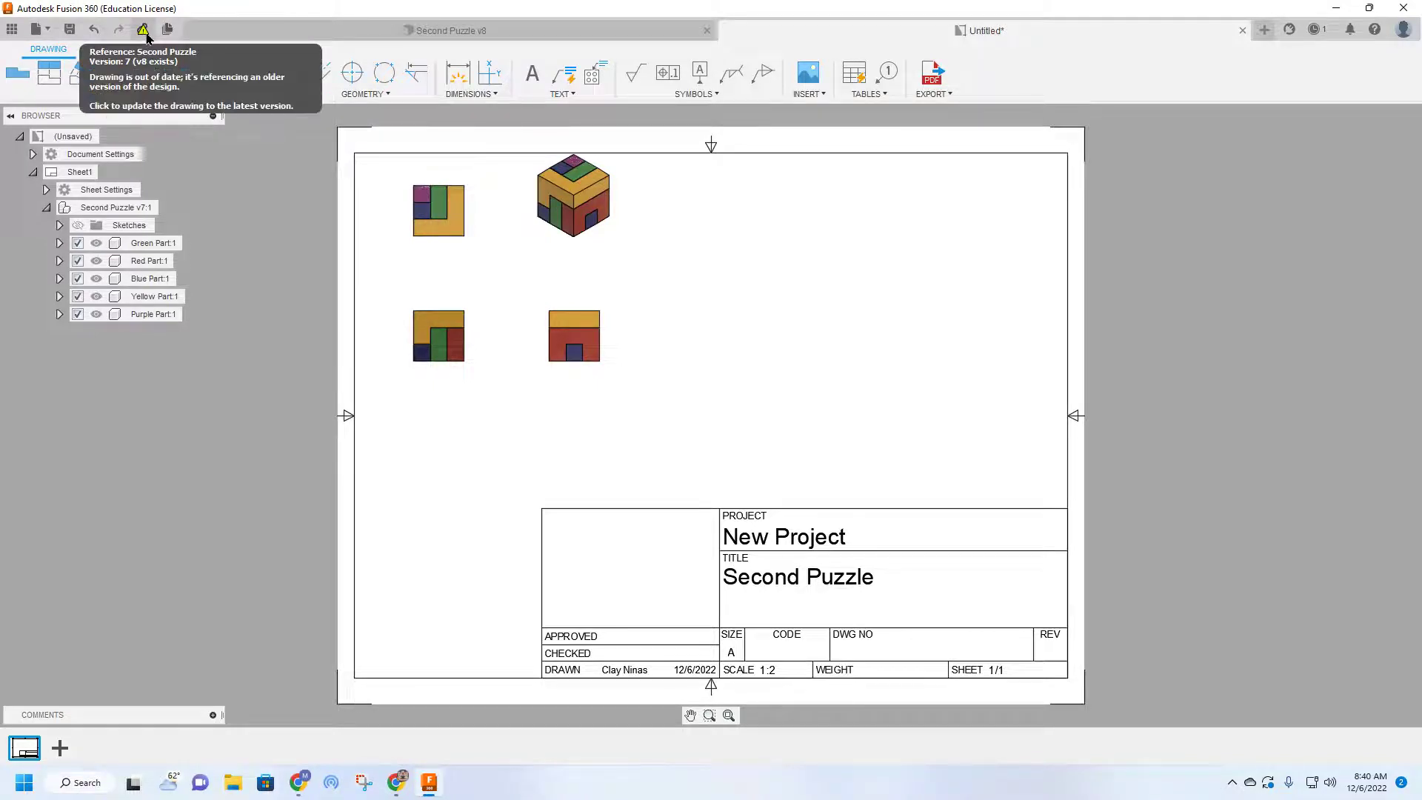
{"action": "left_click", "coordinate": [143, 29]}
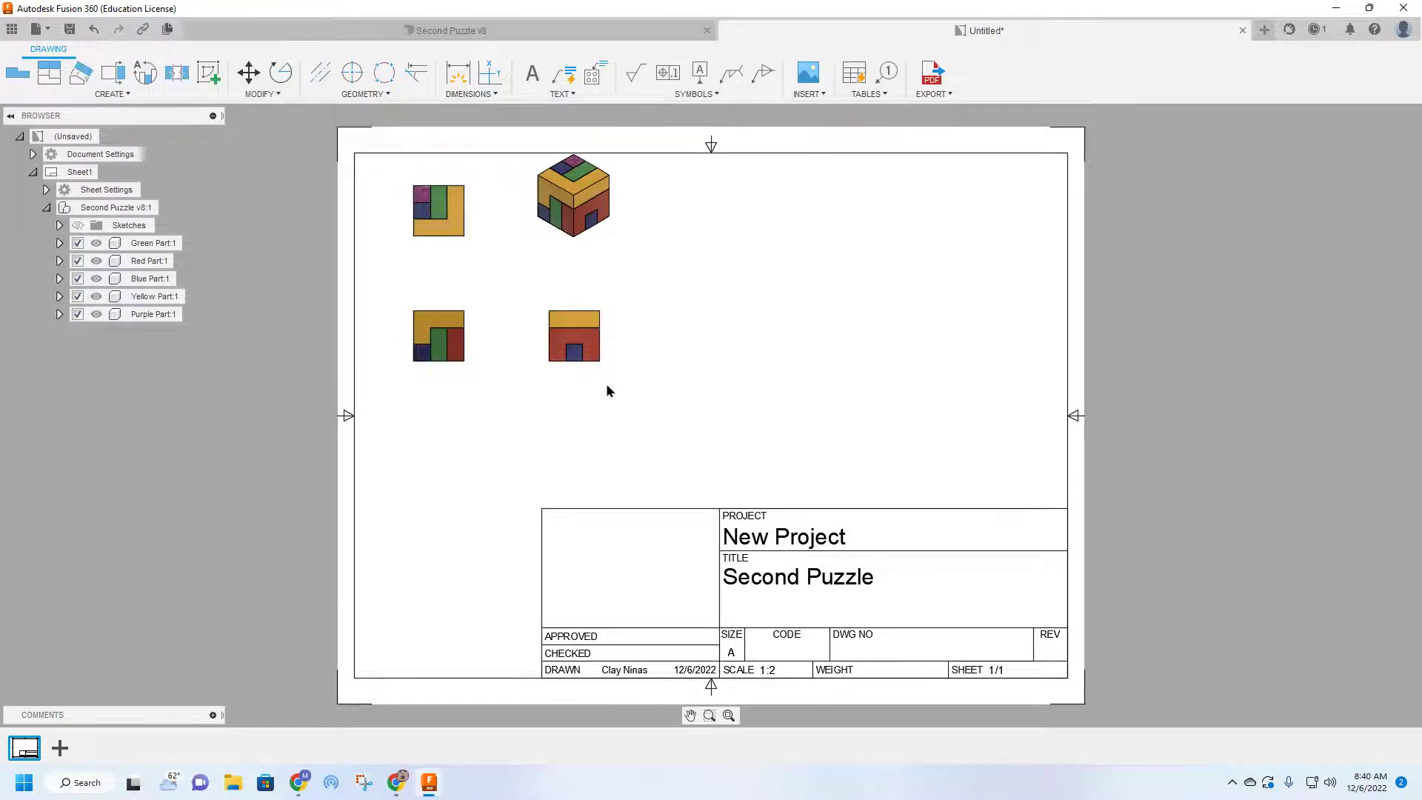
Place a base view of the Exploded View representation inside the sheet's upper-right corner: Home orientation, shaded style, scale 1:2, full-length tangent edges.
{"action": "left_click", "coordinate": [19, 72]}
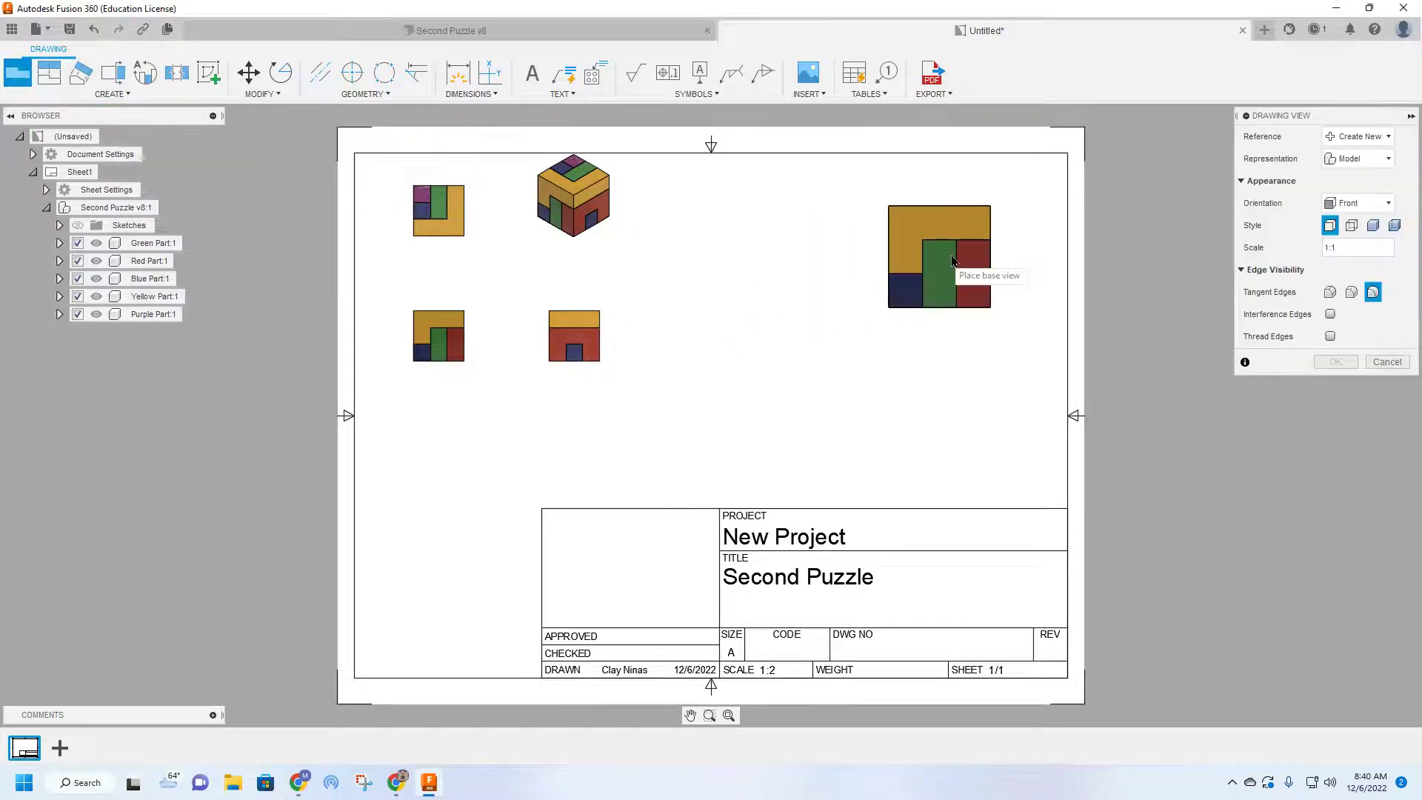
{"action": "left_click", "coordinate": [1371, 160]}
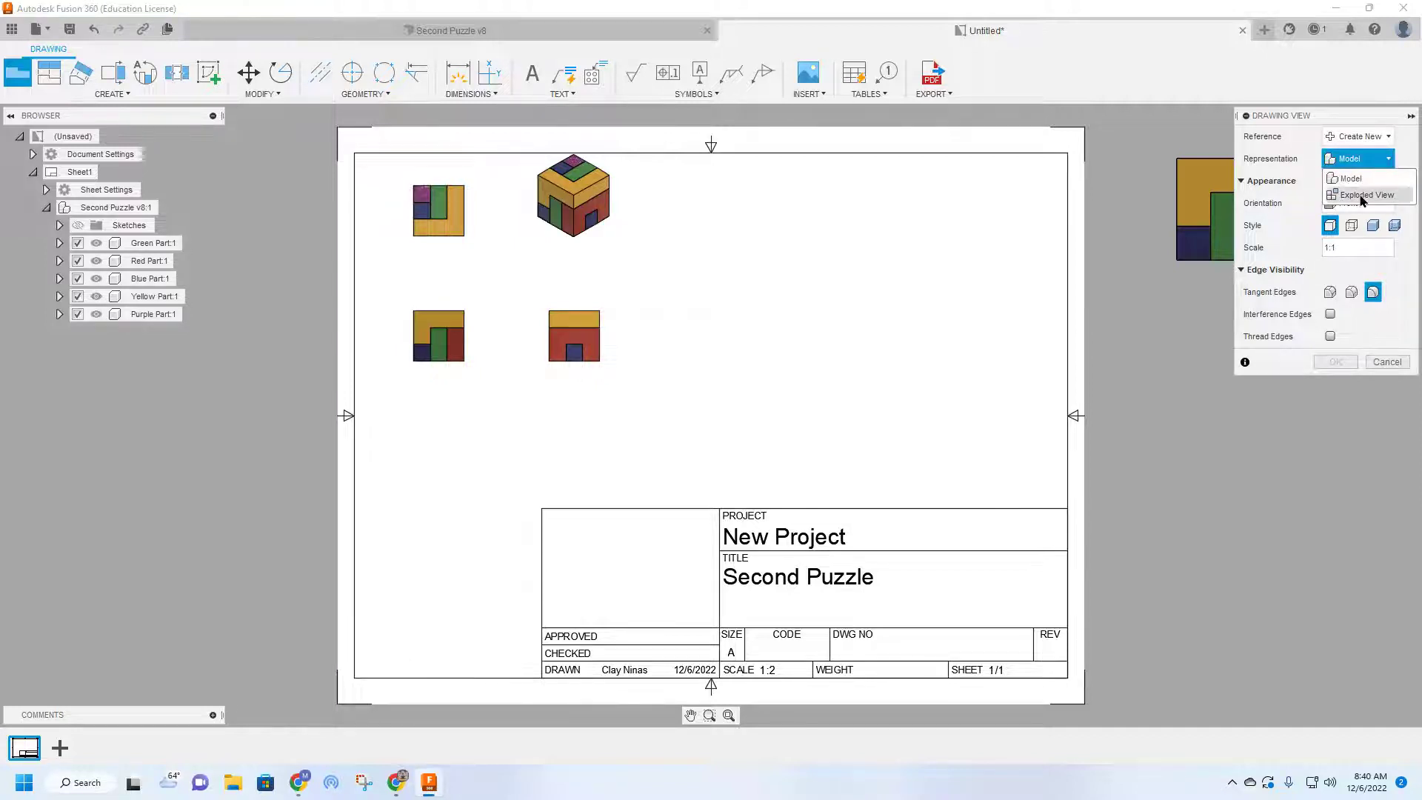
{"action": "left_click", "coordinate": [1362, 196]}
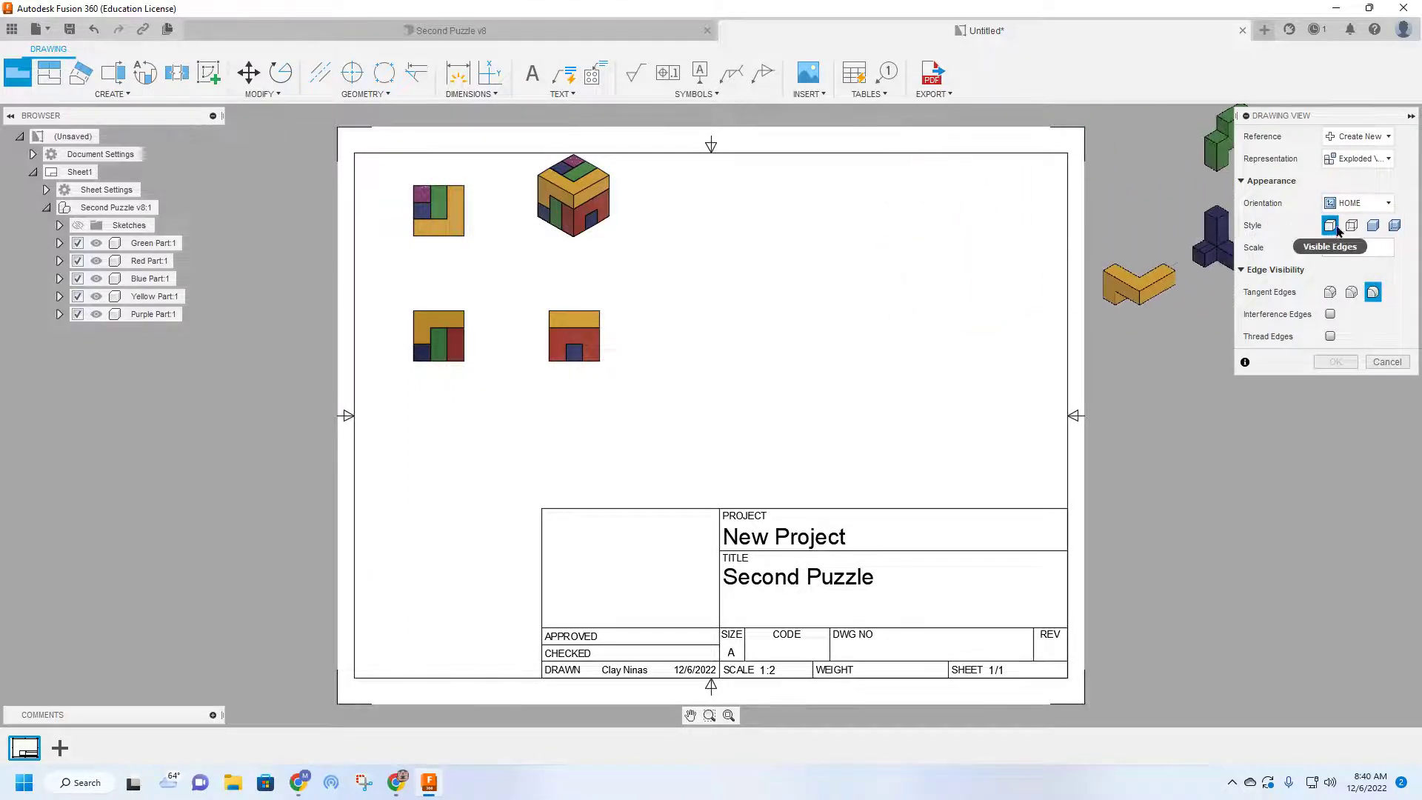
{"action": "left_click", "coordinate": [1374, 226]}
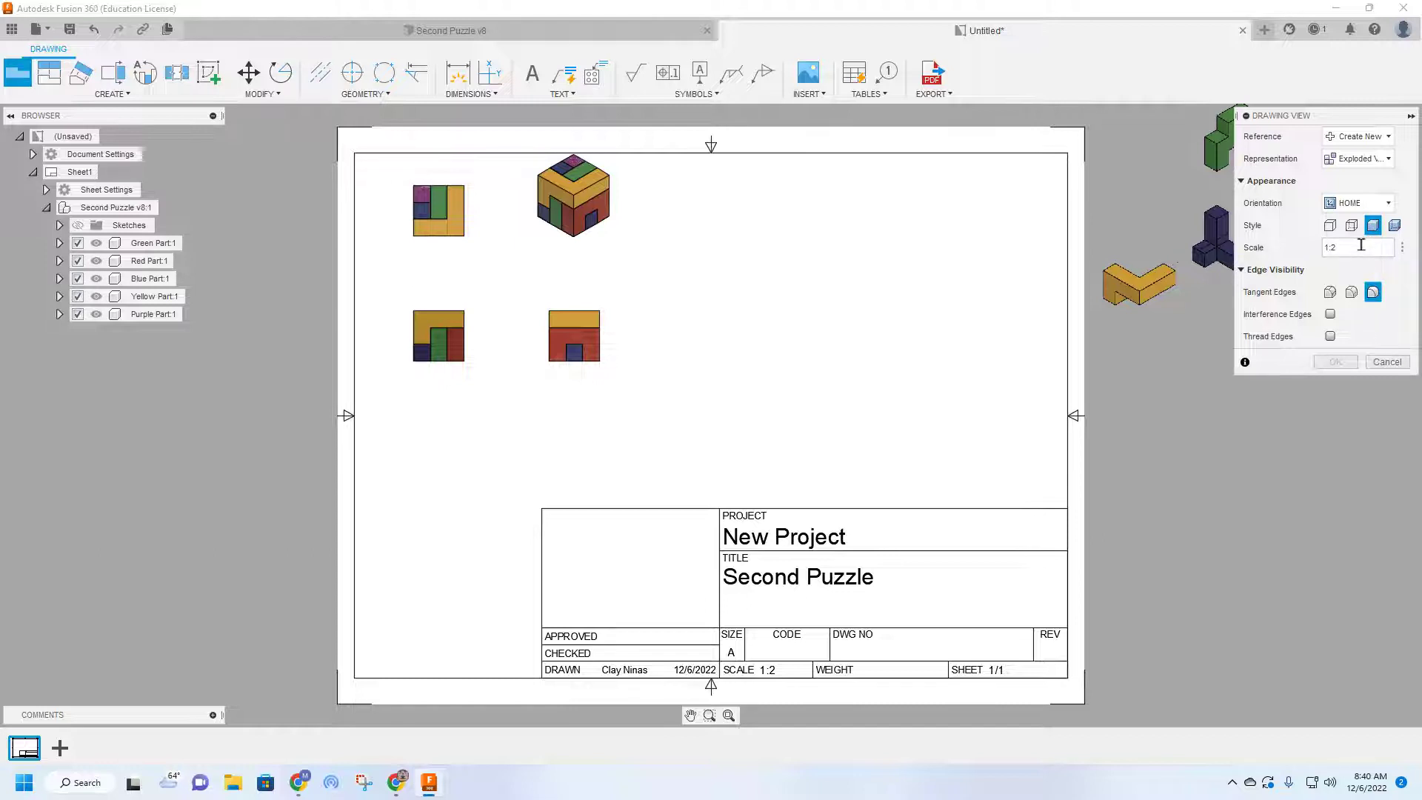
{"action": "left_click", "coordinate": [1329, 294]}
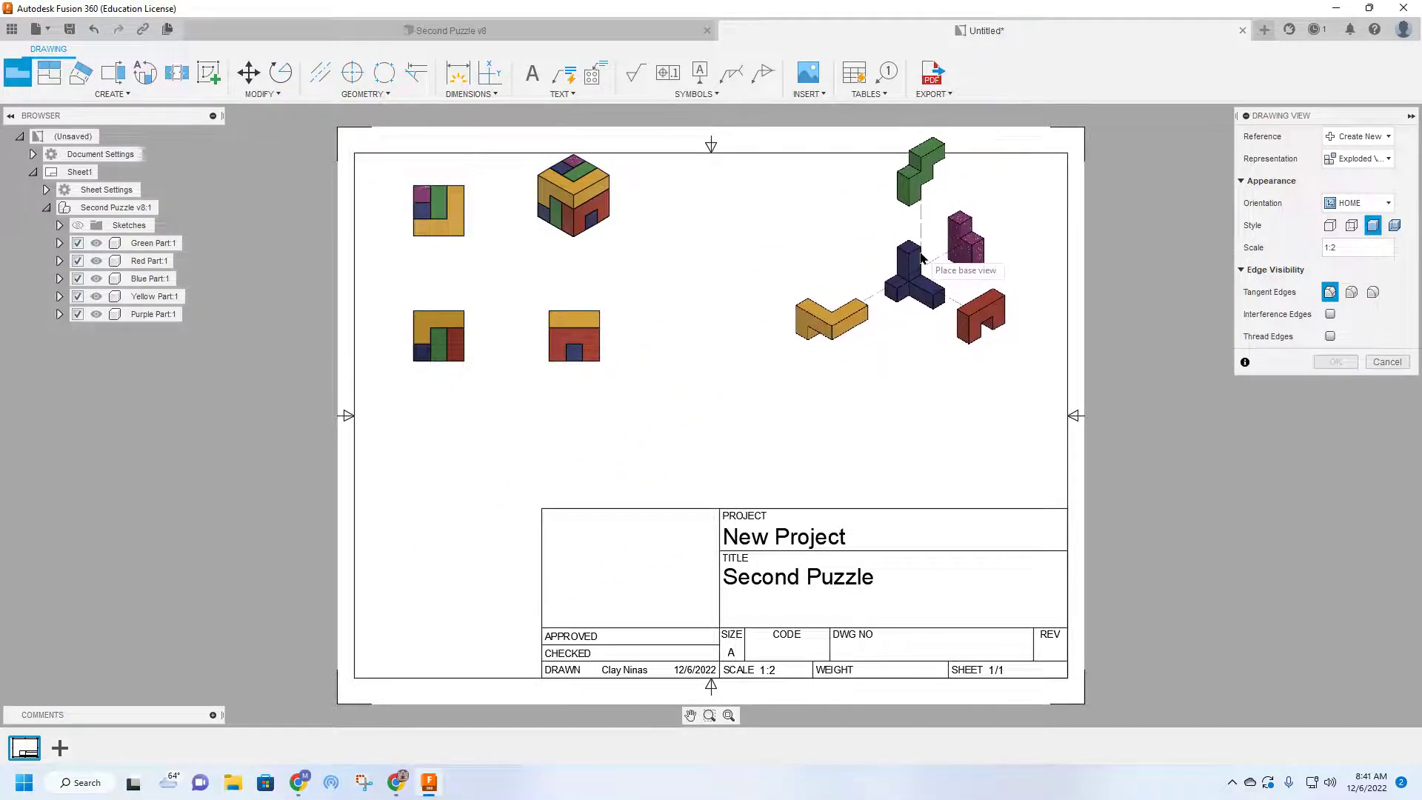
{"action": "left_click", "coordinate": [921, 259]}
{"action": "left_click", "coordinate": [1336, 362]}
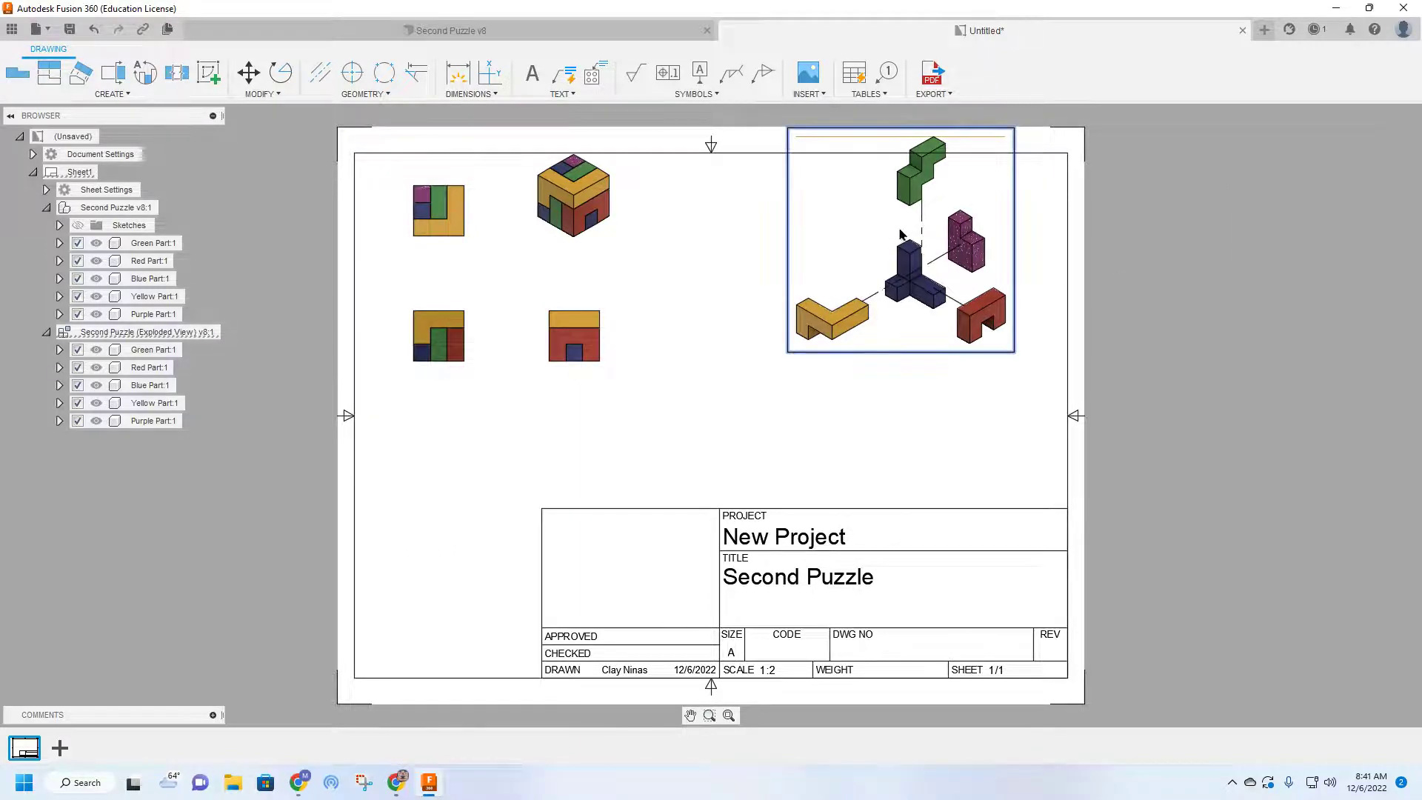
{"action": "left_click_drag", "start_coordinate": [900, 234], "coordinate": [945, 253]}
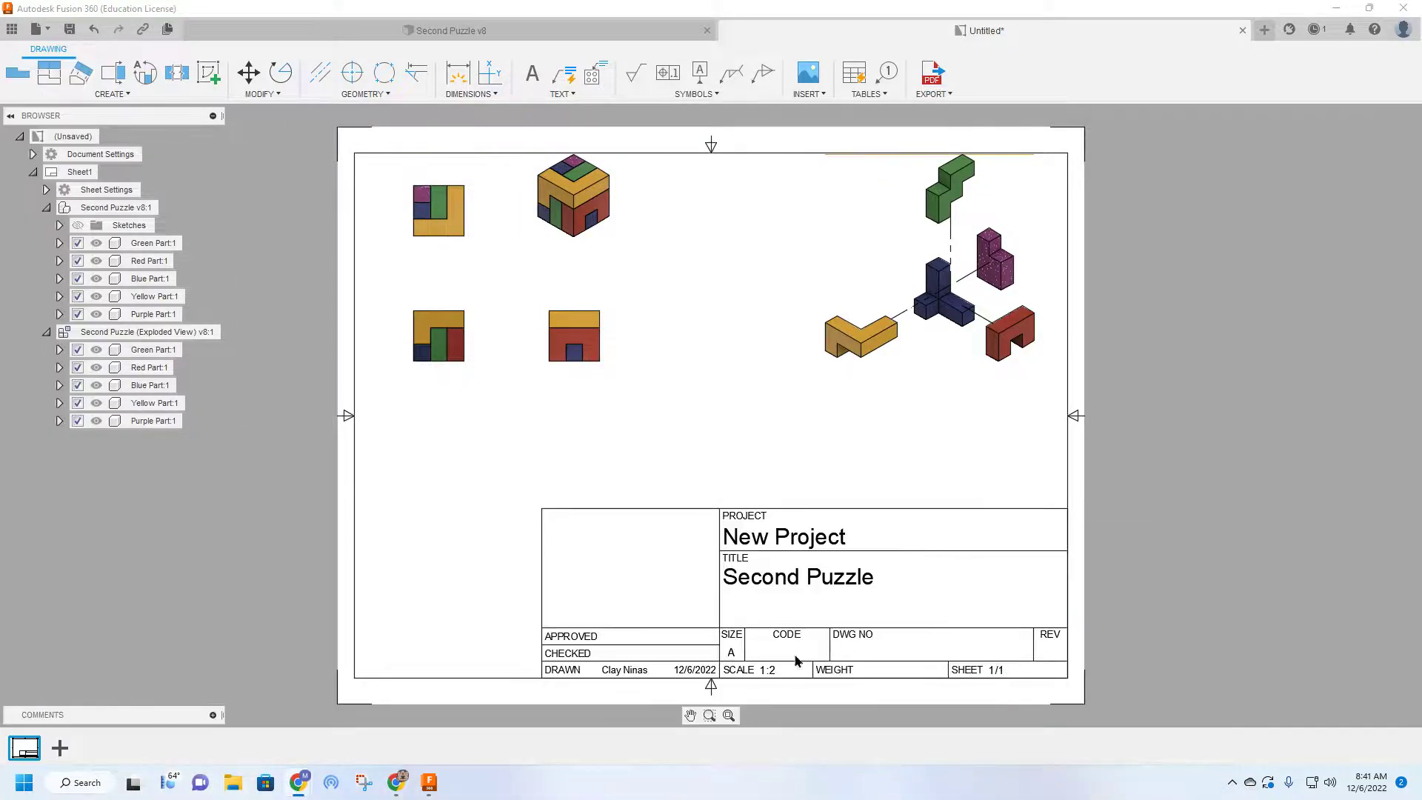
Switch back to the assignment document in Chrome and review the step 3 exploded-view instructions and the example assembly drawing above them.
{"action": "left_click_drag", "start_coordinate": [0, 370], "coordinate": [868, 219]}
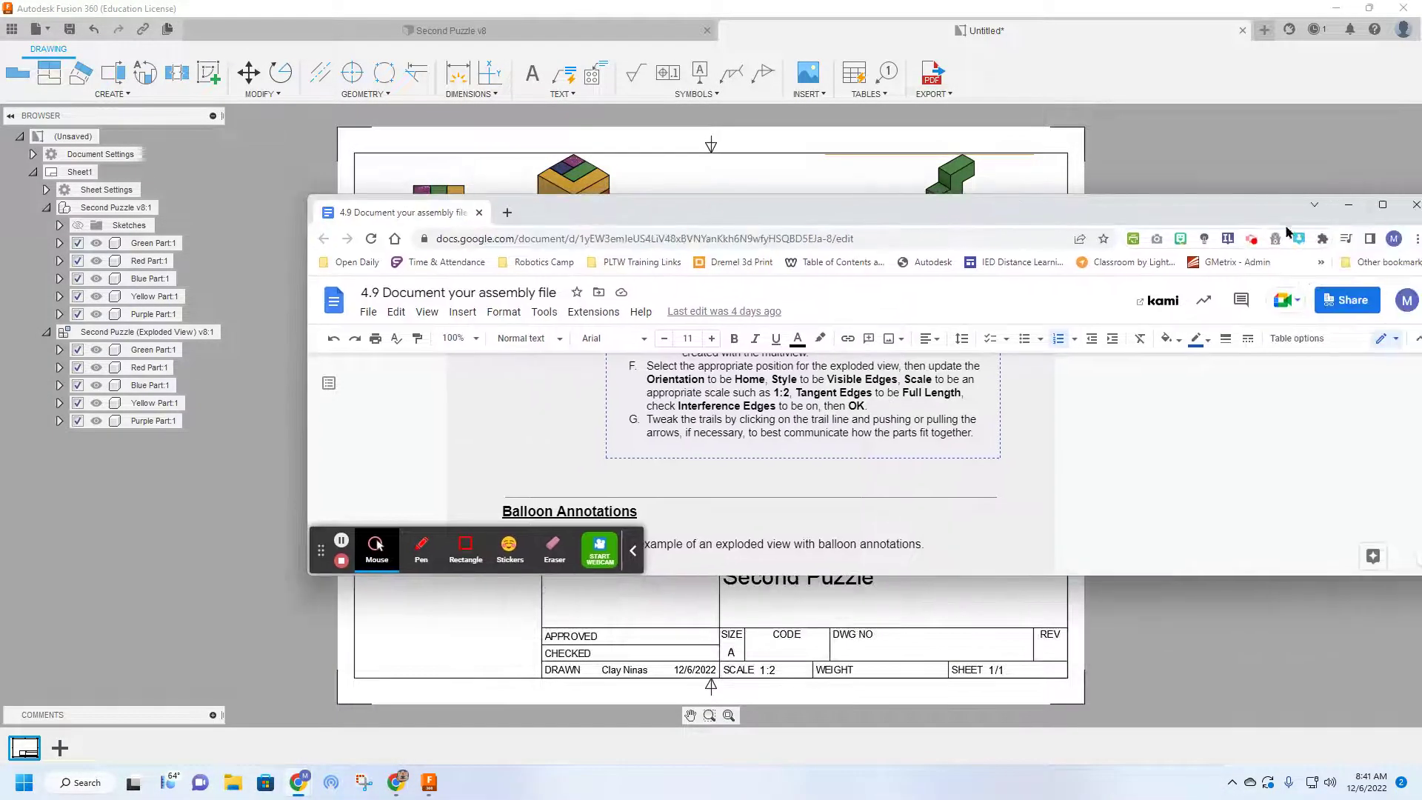
{"action": "left_click", "coordinate": [1382, 208]}
{"action": "scroll", "coordinate": [541, 222], "scroll_direction": "up", "scroll_amount": 3}
{"action": "scroll", "coordinate": [380, 358], "scroll_direction": "down", "scroll_amount": 4}
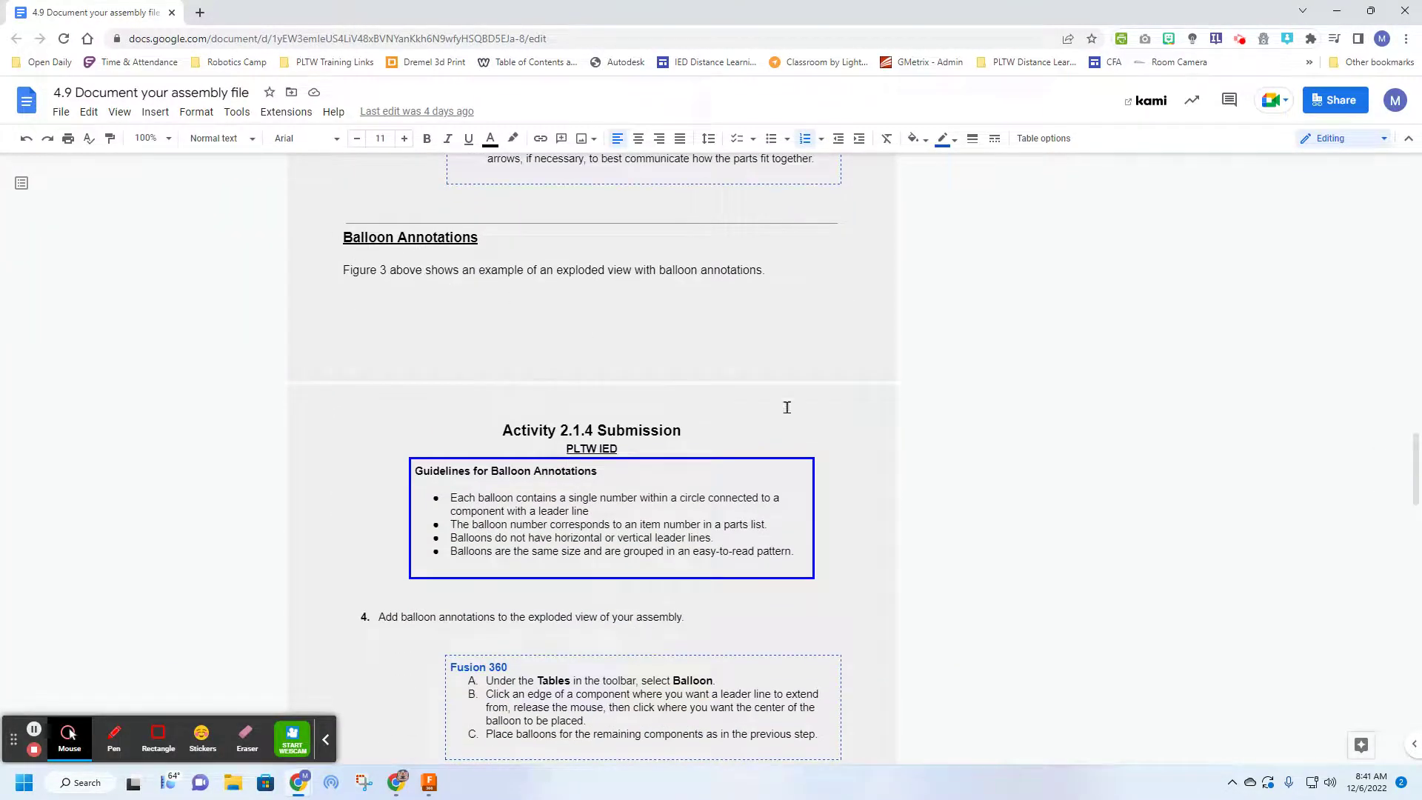
{"action": "scroll", "coordinate": [789, 407], "scroll_direction": "up", "scroll_amount": 10}
{"action": "scroll", "coordinate": [789, 415], "scroll_direction": "down", "scroll_amount": 6}
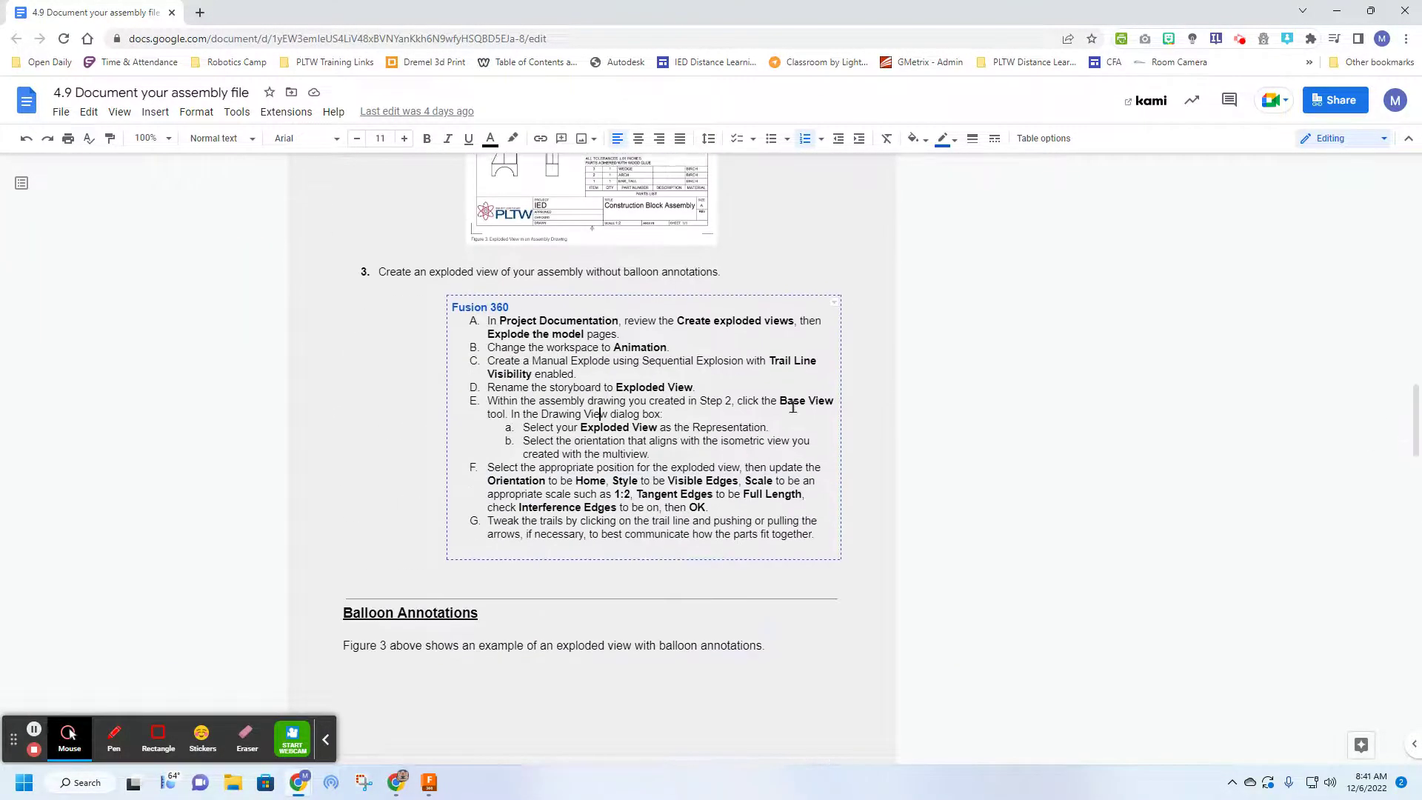
{"action": "scroll", "coordinate": [733, 385], "scroll_direction": "up", "scroll_amount": 5}
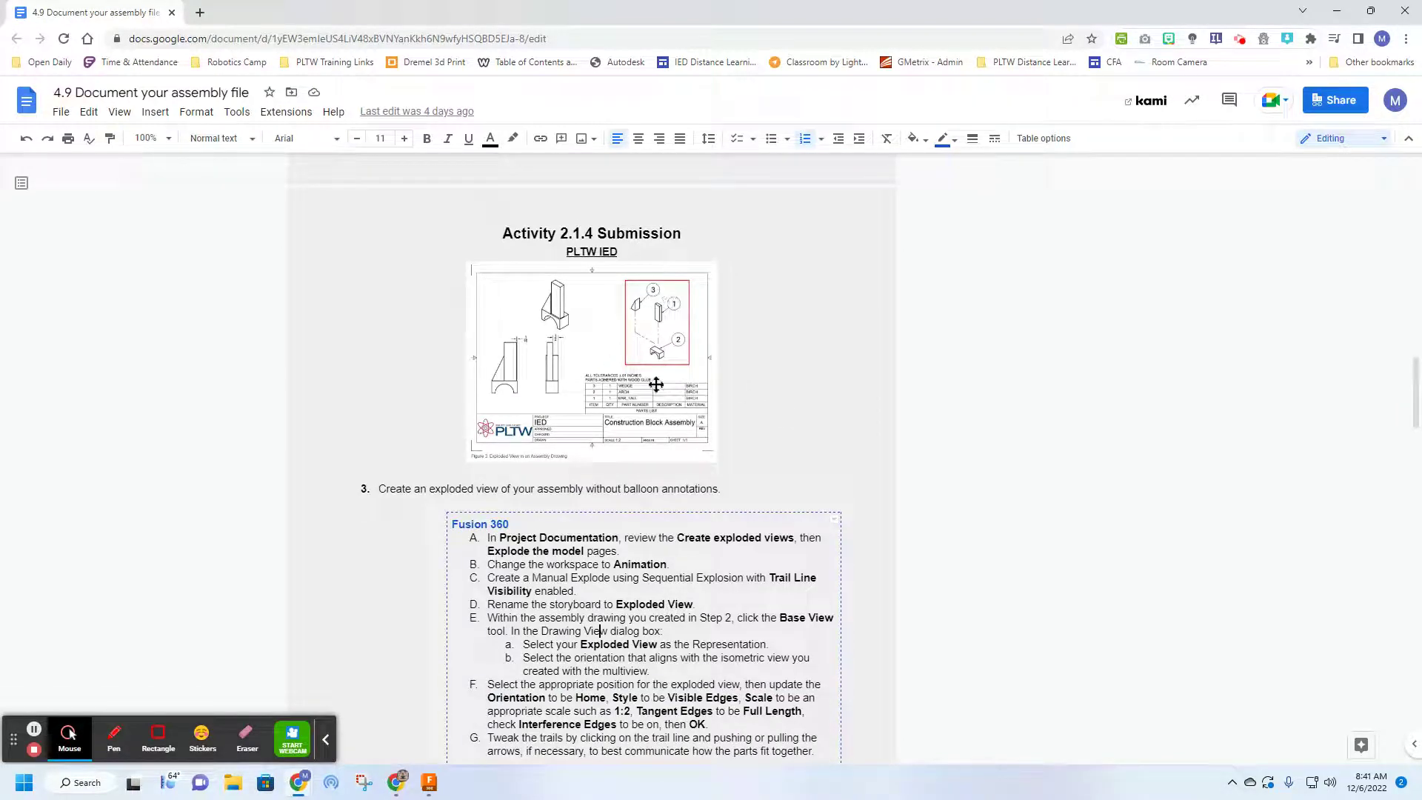
Read the Guidelines for Balloon Annotations and the step 4 instructions for adding balloons to the exploded view.
{"action": "scroll", "coordinate": [718, 510], "scroll_direction": "down", "scroll_amount": 1}
{"action": "scroll", "coordinate": [718, 510], "scroll_direction": "down", "scroll_amount": 13}
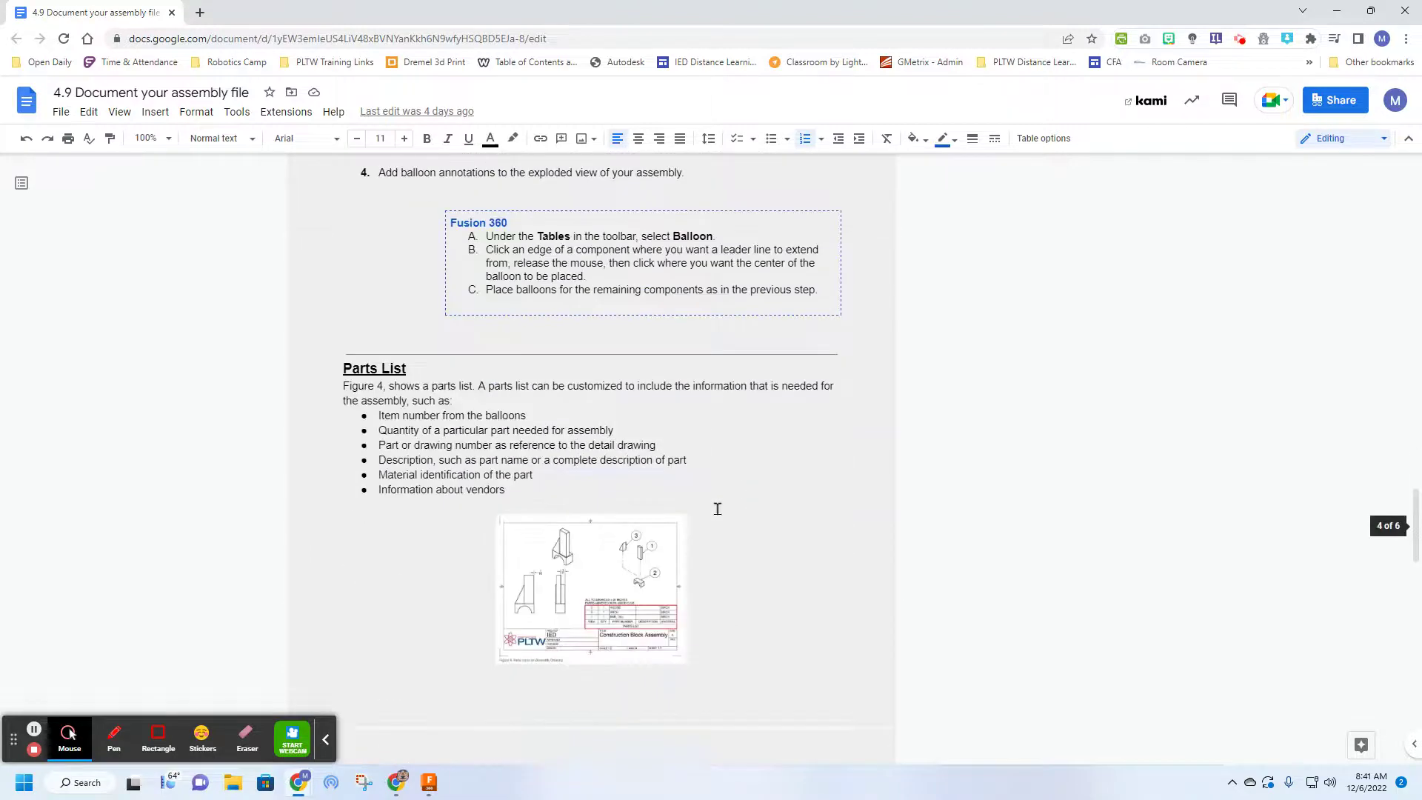
{"action": "scroll", "coordinate": [715, 508], "scroll_direction": "up", "scroll_amount": 5}
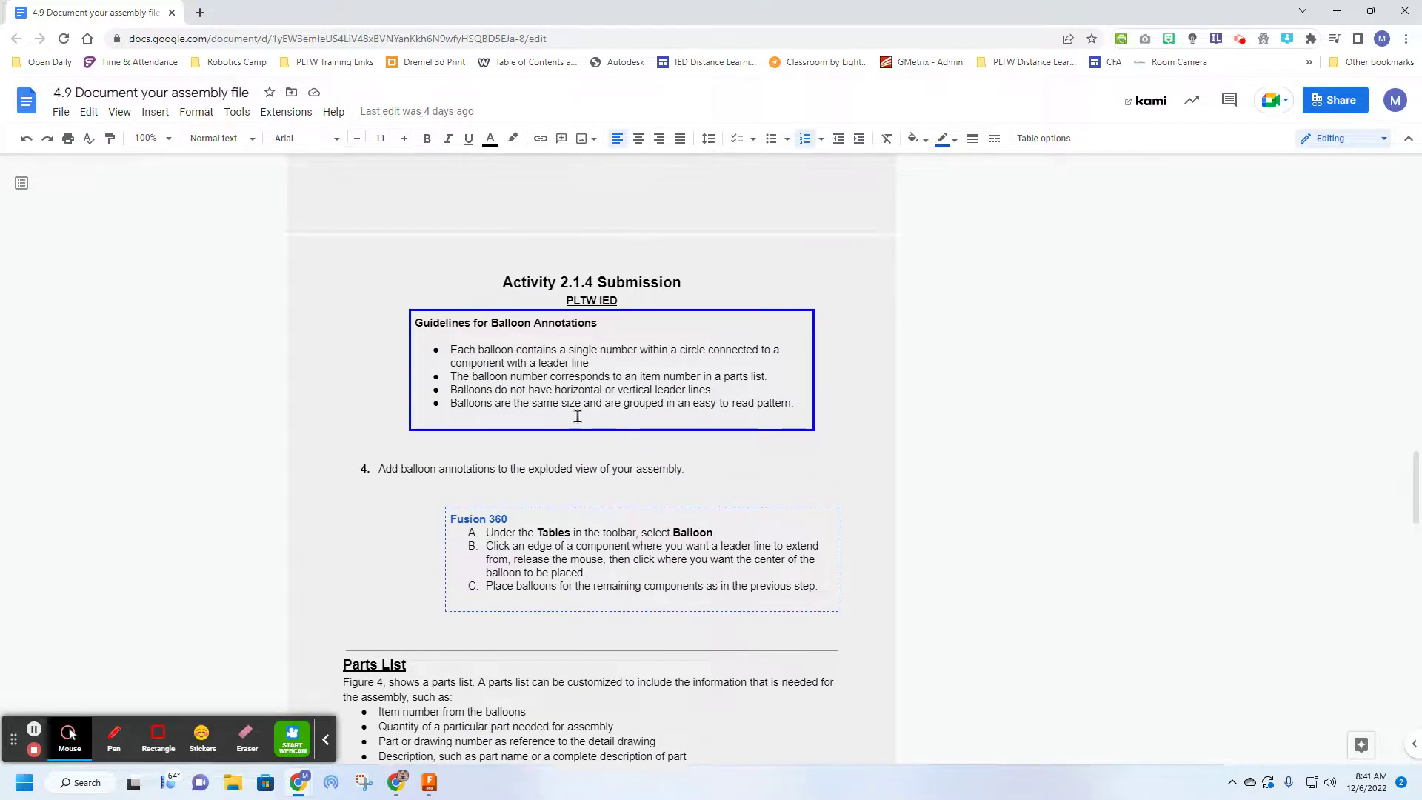
{"action": "left_click_drag", "start_coordinate": [449, 349], "coordinate": [788, 409]}
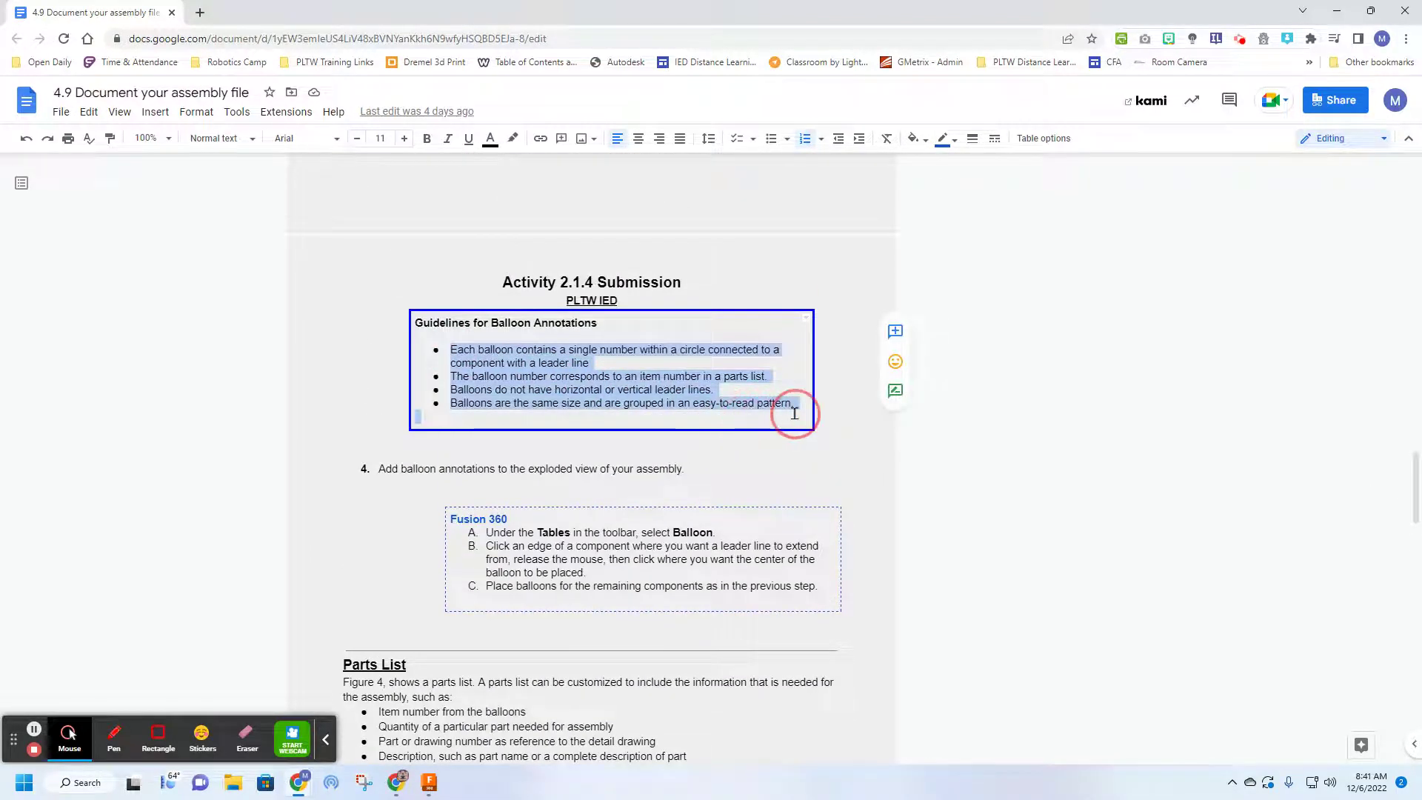
{"action": "scroll", "coordinate": [691, 409], "scroll_direction": "down", "scroll_amount": 4}
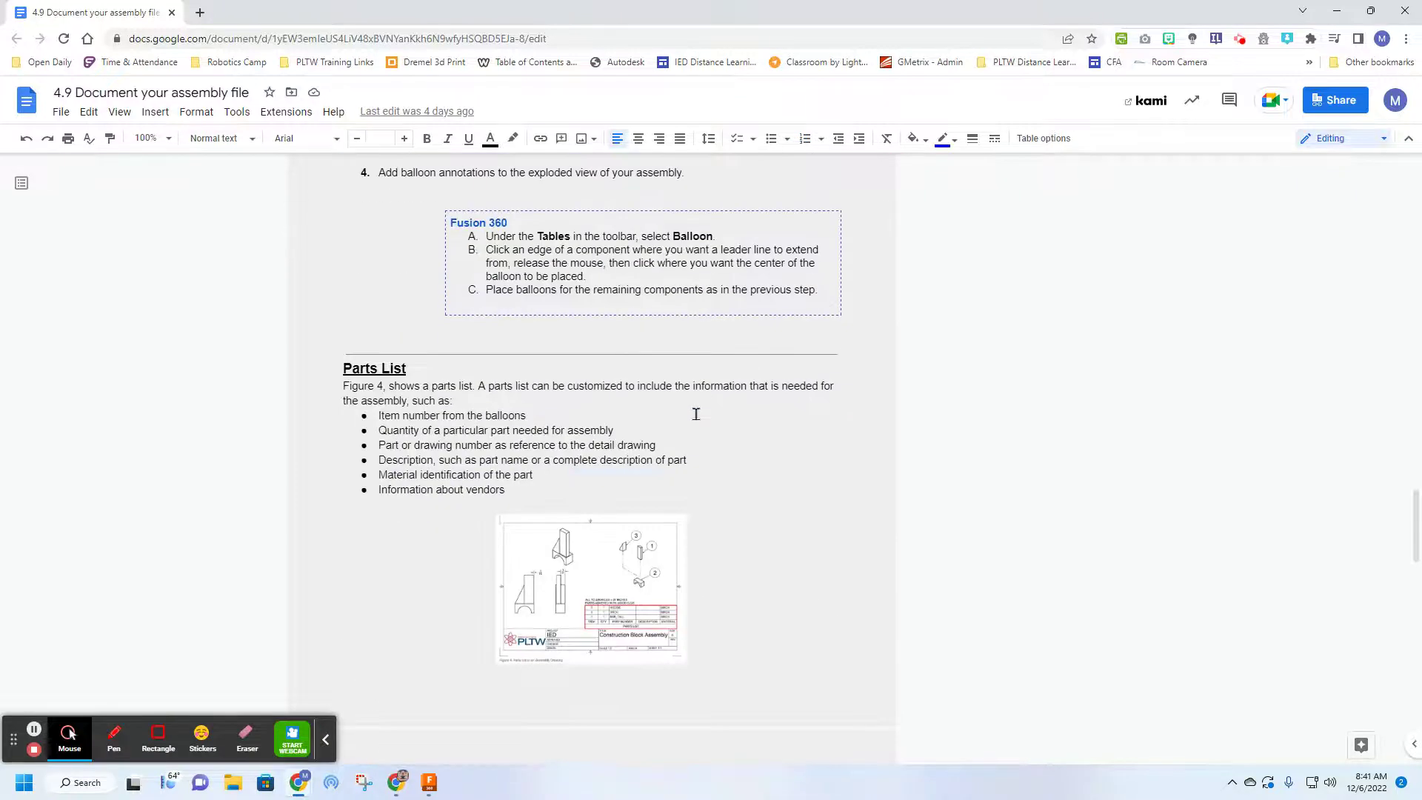
{"action": "scroll", "coordinate": [696, 413], "scroll_direction": "up", "scroll_amount": 4}
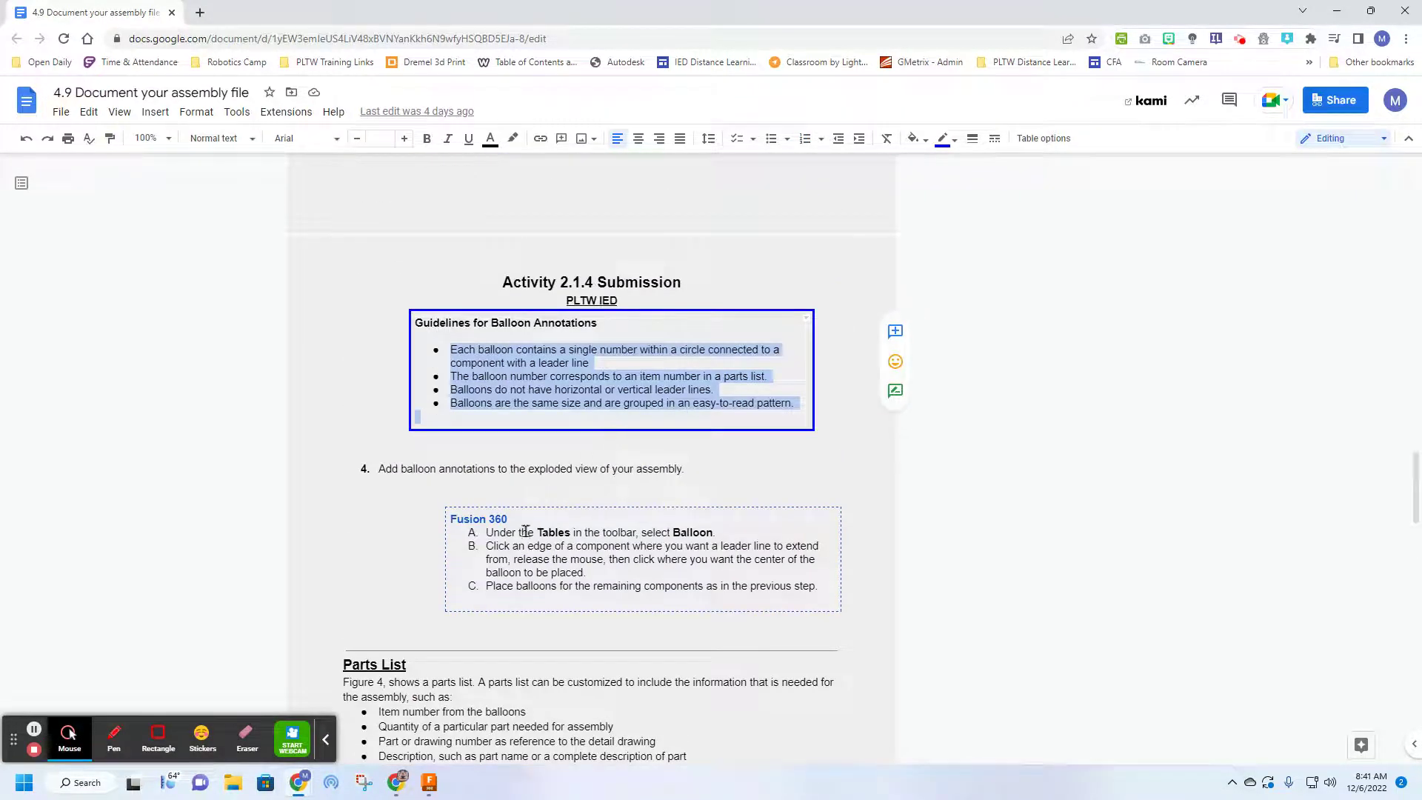
{"action": "left_click_drag", "start_coordinate": [498, 535], "coordinate": [759, 583]}
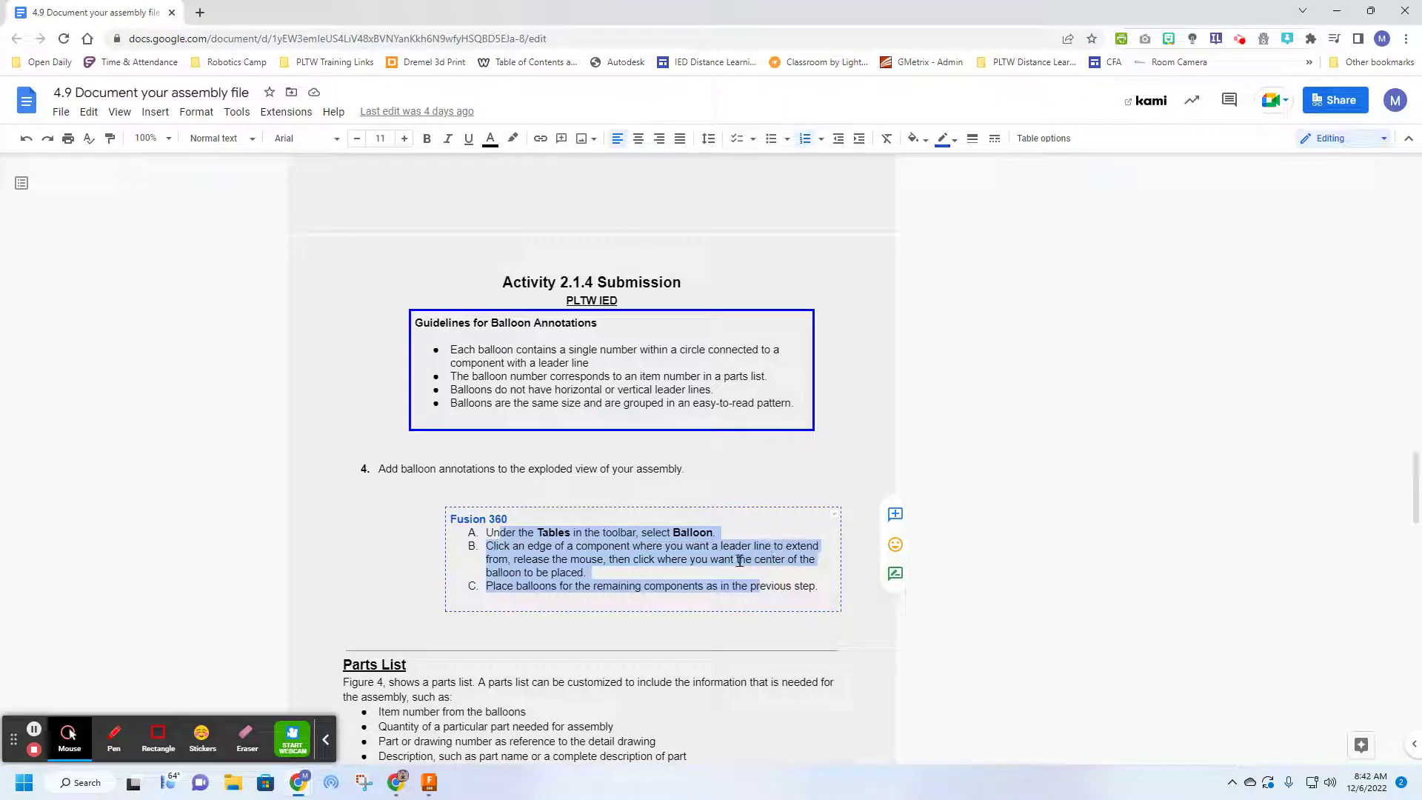
Switch to the Fusion 360 drawing and add a standard balloon to the blue part, placed above and to the left of it in the exploded view.
{"action": "key", "text": "alt+Tab"}
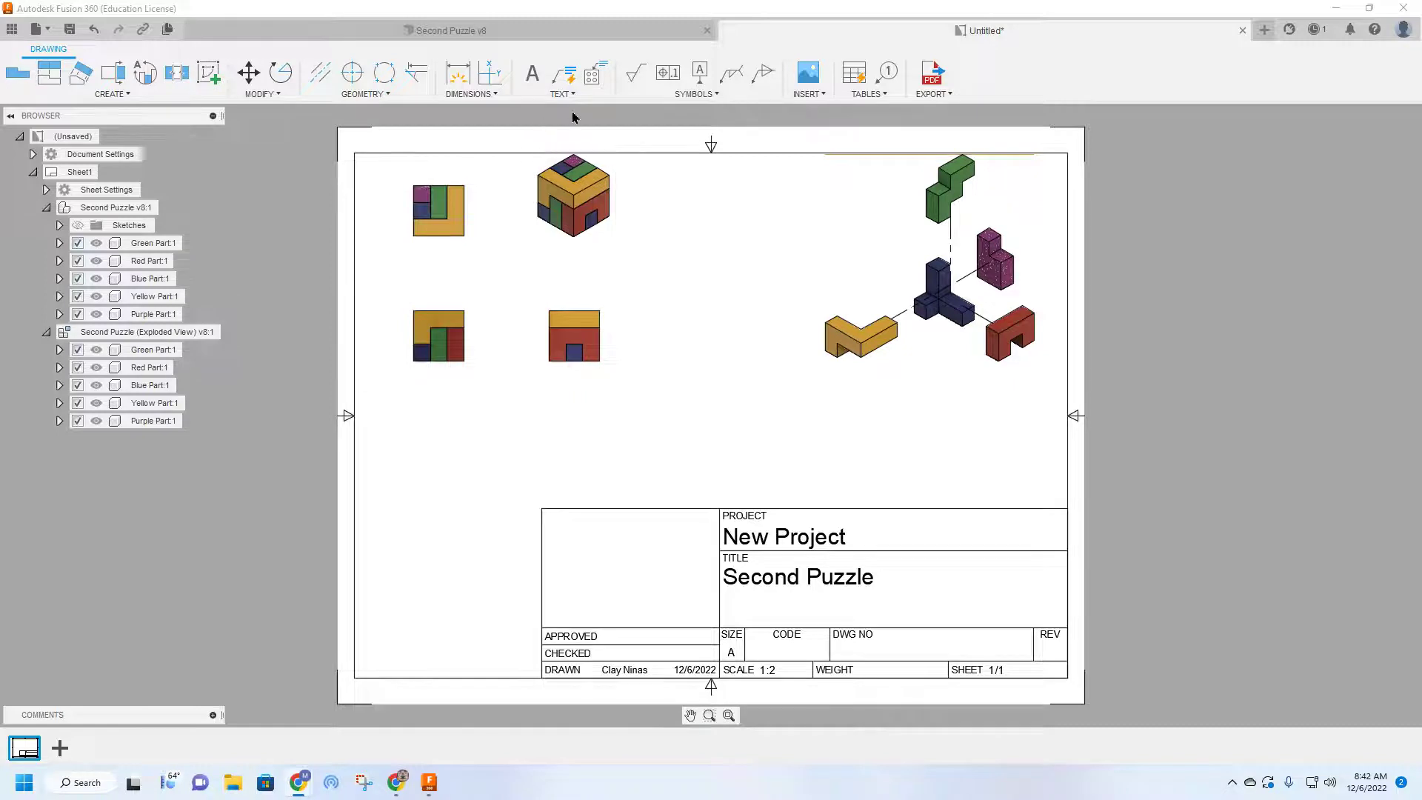
{"action": "left_click", "coordinate": [887, 73]}
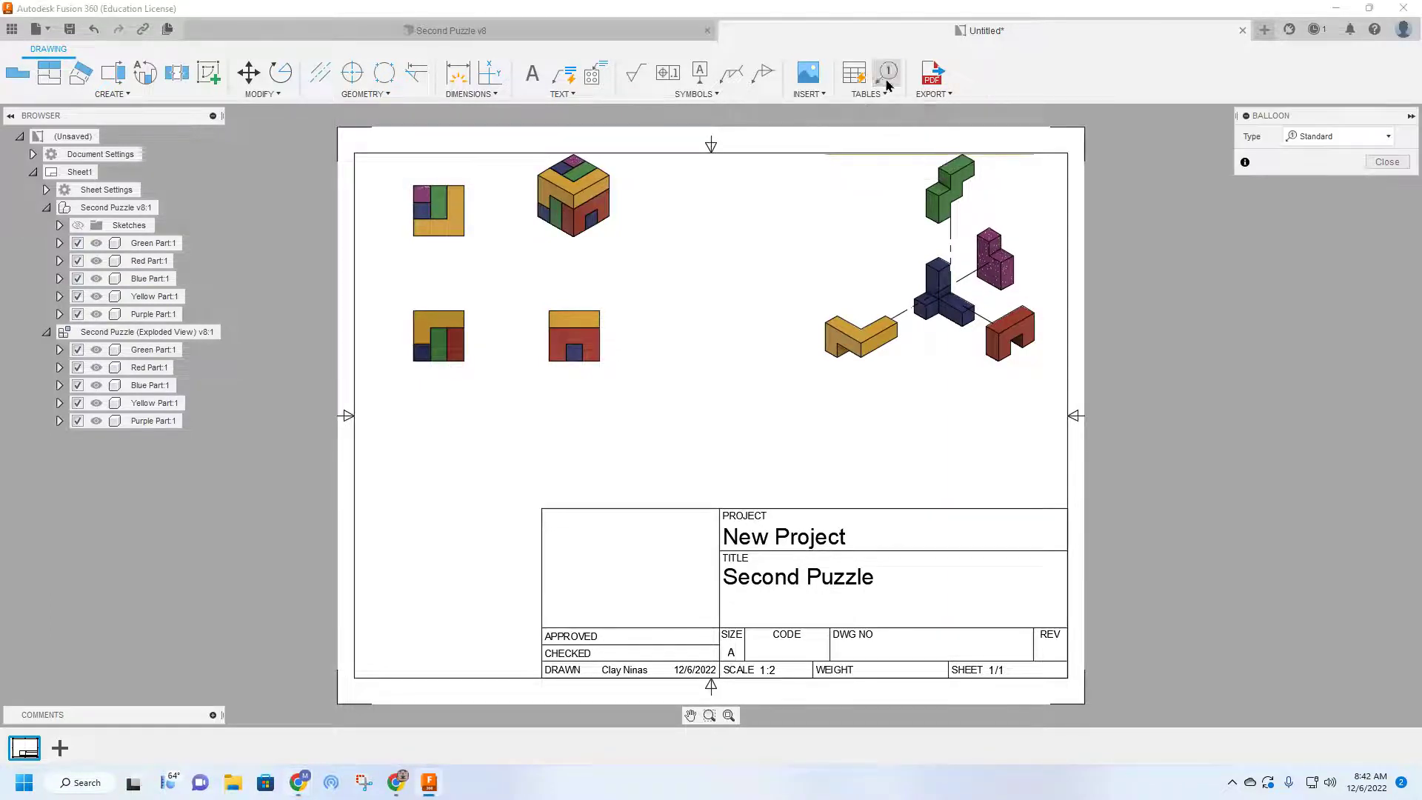
{"action": "left_click", "coordinate": [1333, 137]}
{"action": "left_click", "coordinate": [1307, 137]}
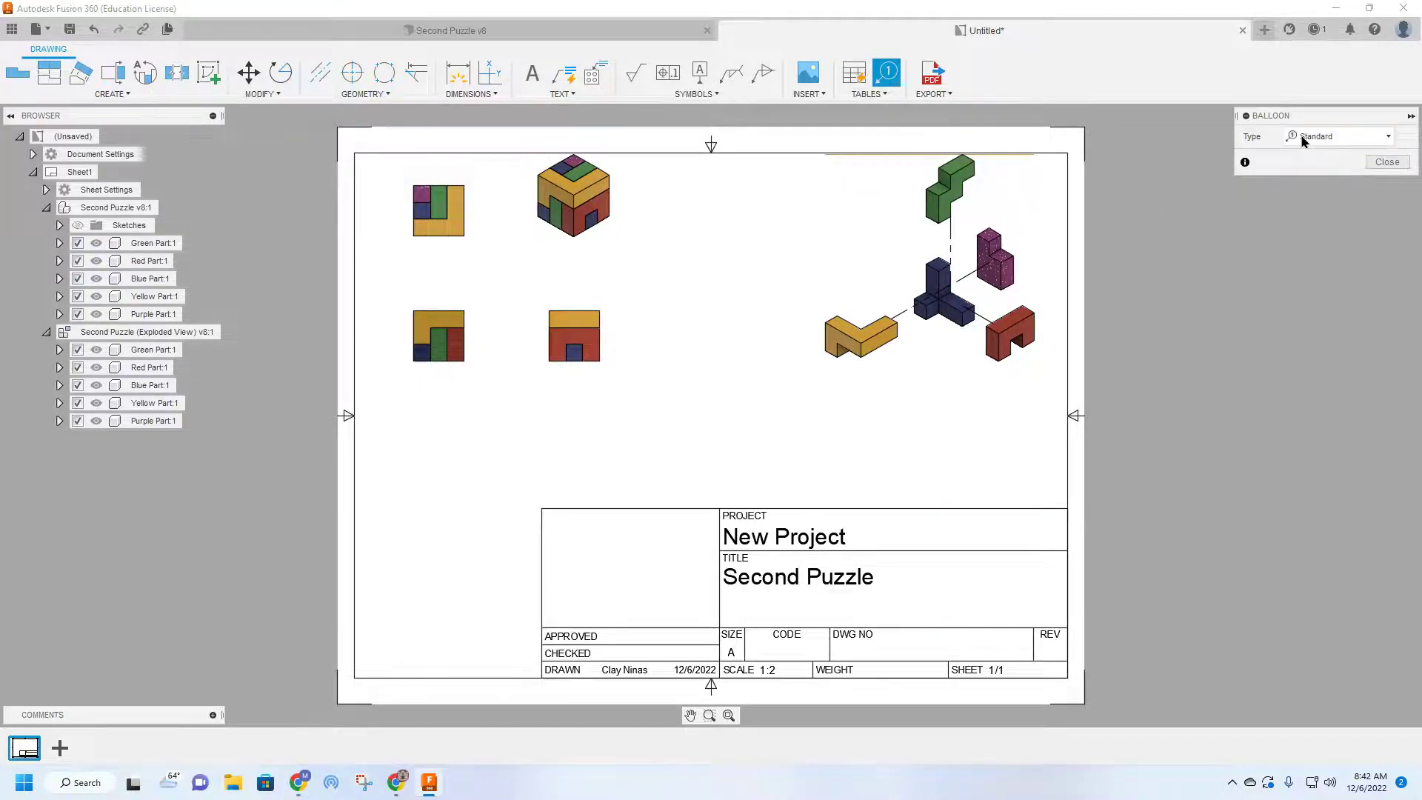
{"action": "left_click", "coordinate": [926, 266]}
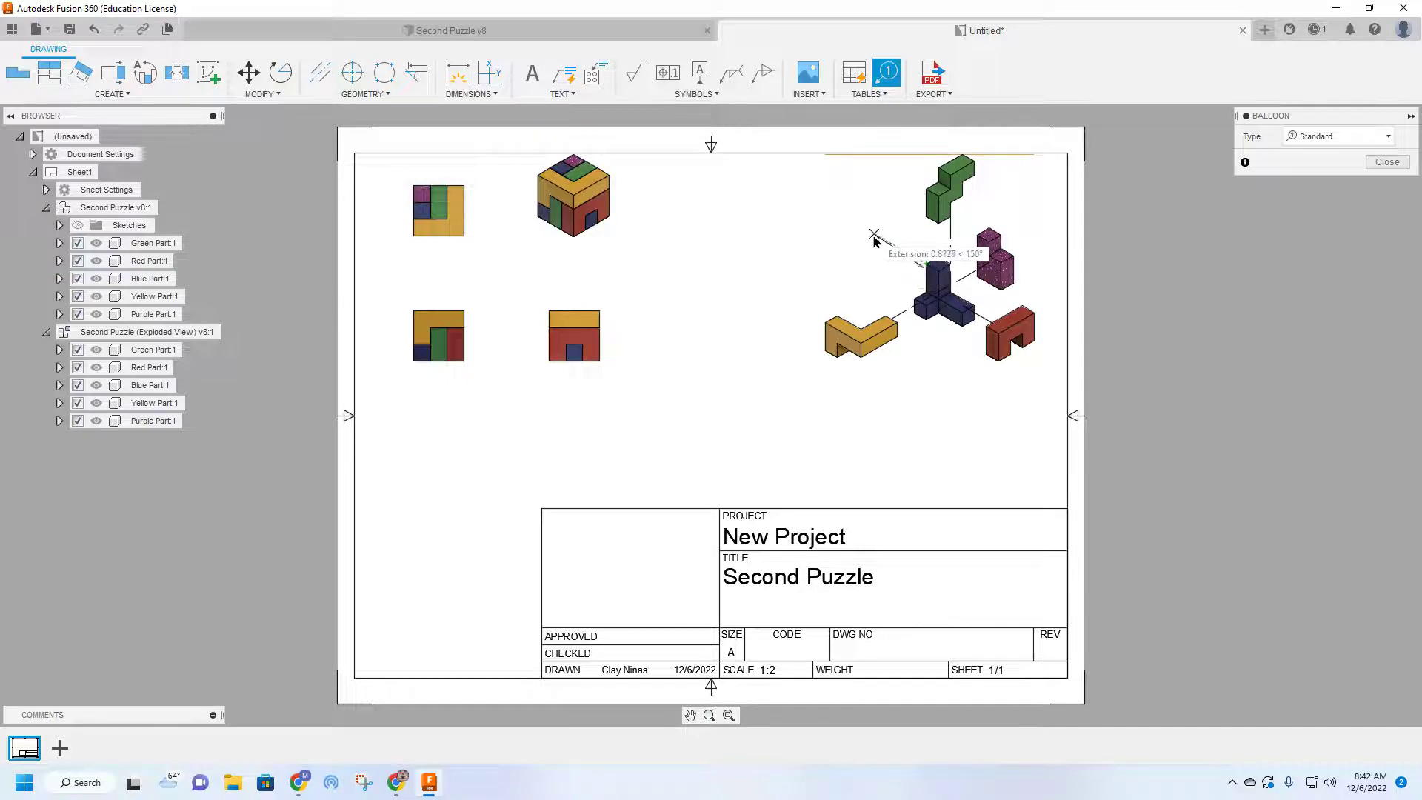
{"action": "left_click", "coordinate": [831, 232]}
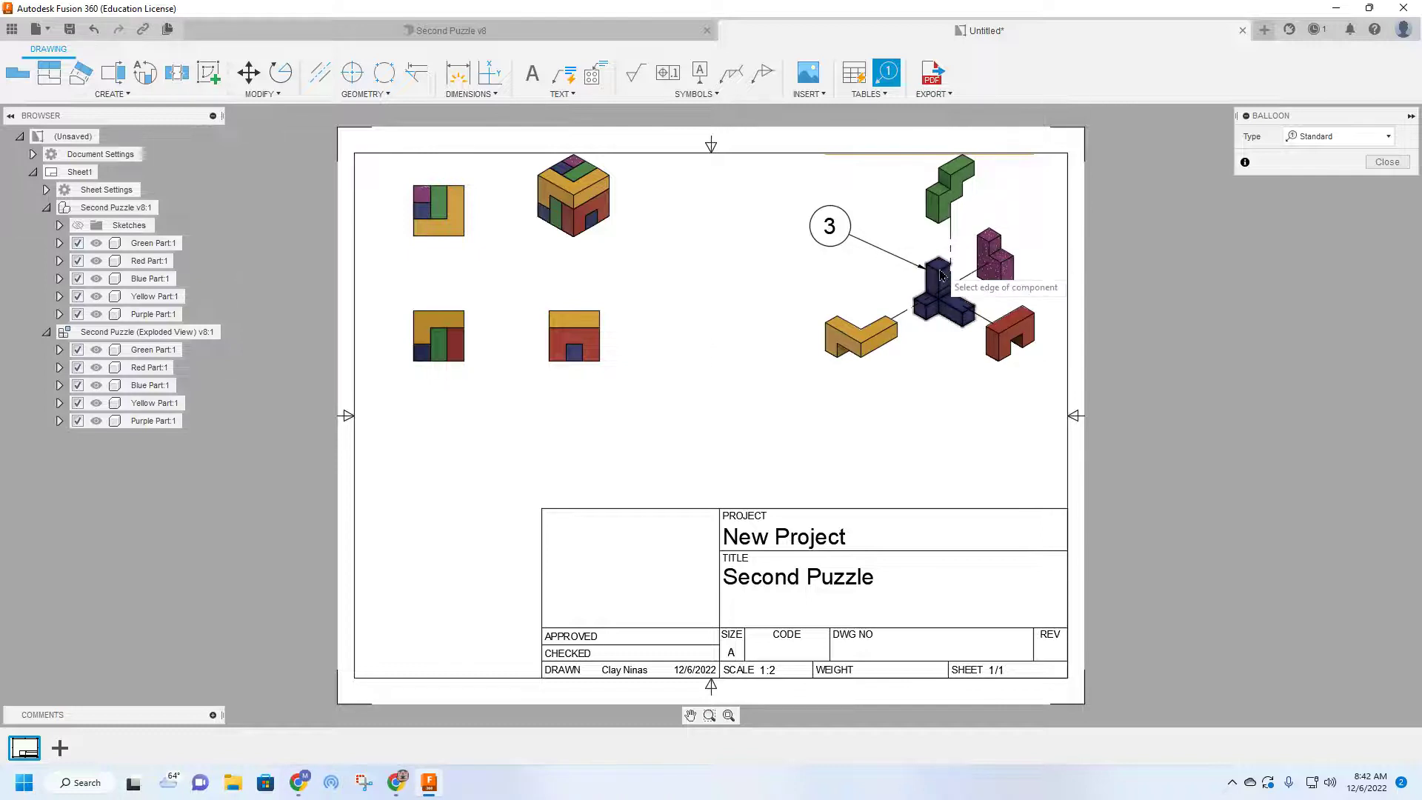
Check the component order of the Second Puzzle design in the Design workspace, ending back in the drawing.
{"action": "left_click", "coordinate": [477, 30]}
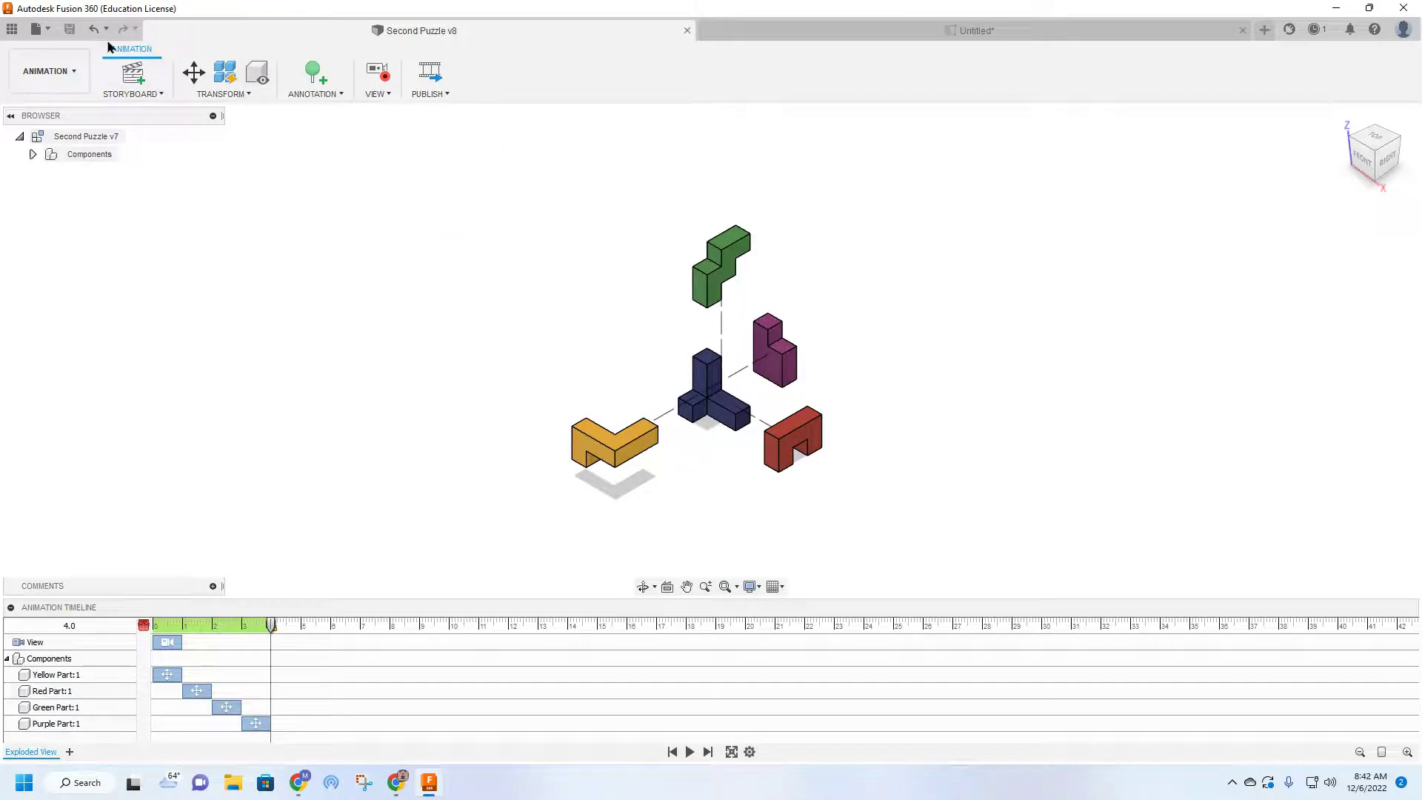
{"action": "left_click", "coordinate": [48, 70]}
{"action": "left_click", "coordinate": [41, 110]}
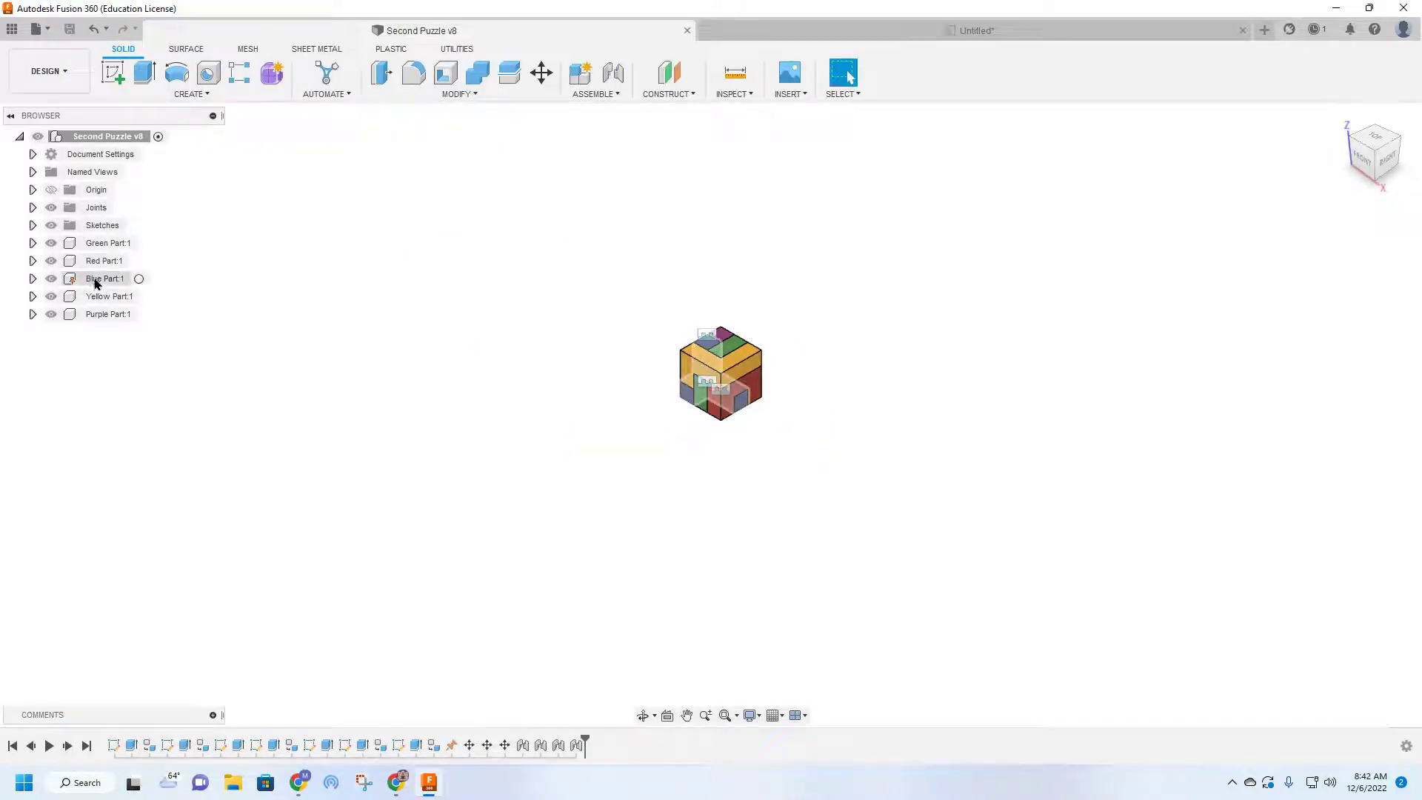
{"action": "left_click", "coordinate": [852, 31]}
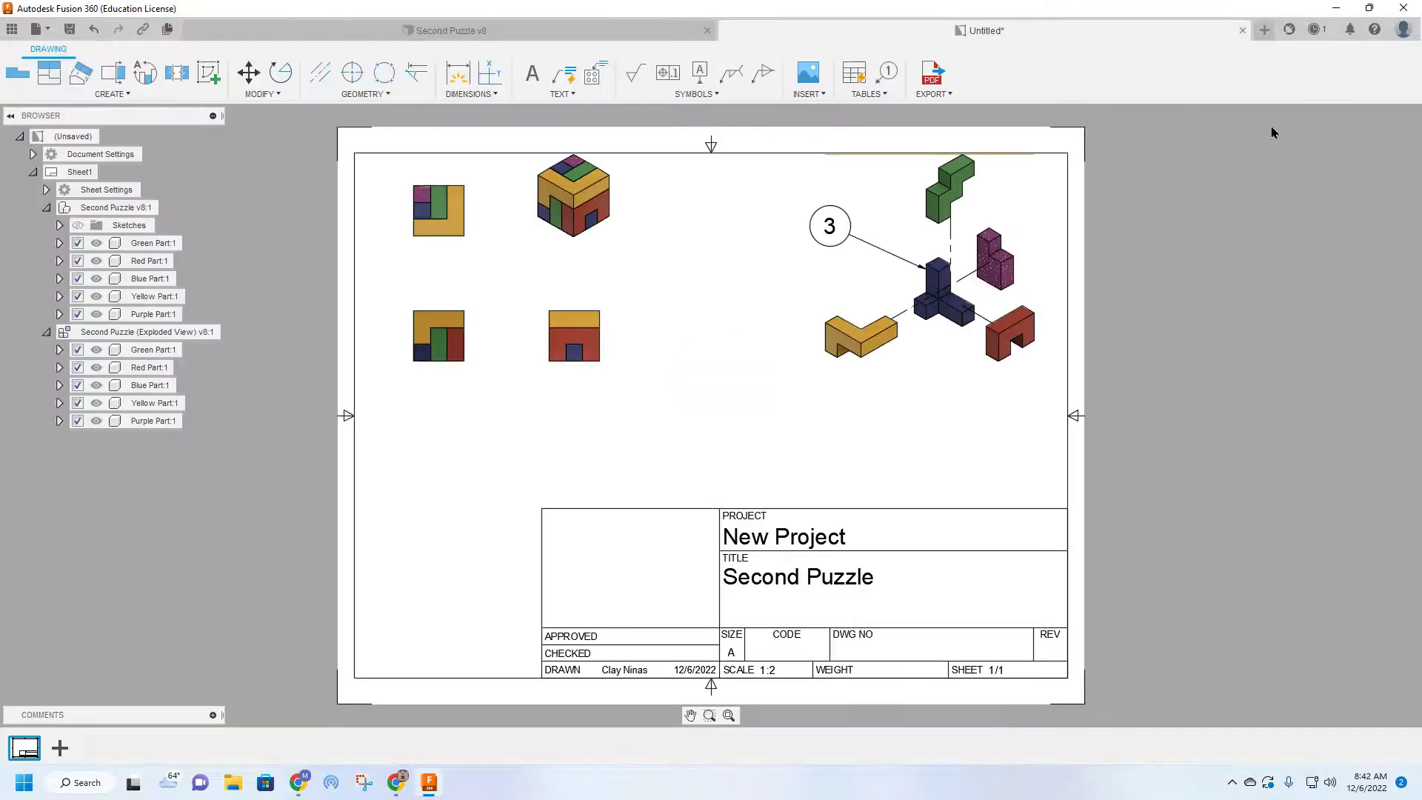
Add standard balloons to the green and purple parts of the exploded view, left of the green part and above-right of the purple part.
{"action": "left_click", "coordinate": [887, 71]}
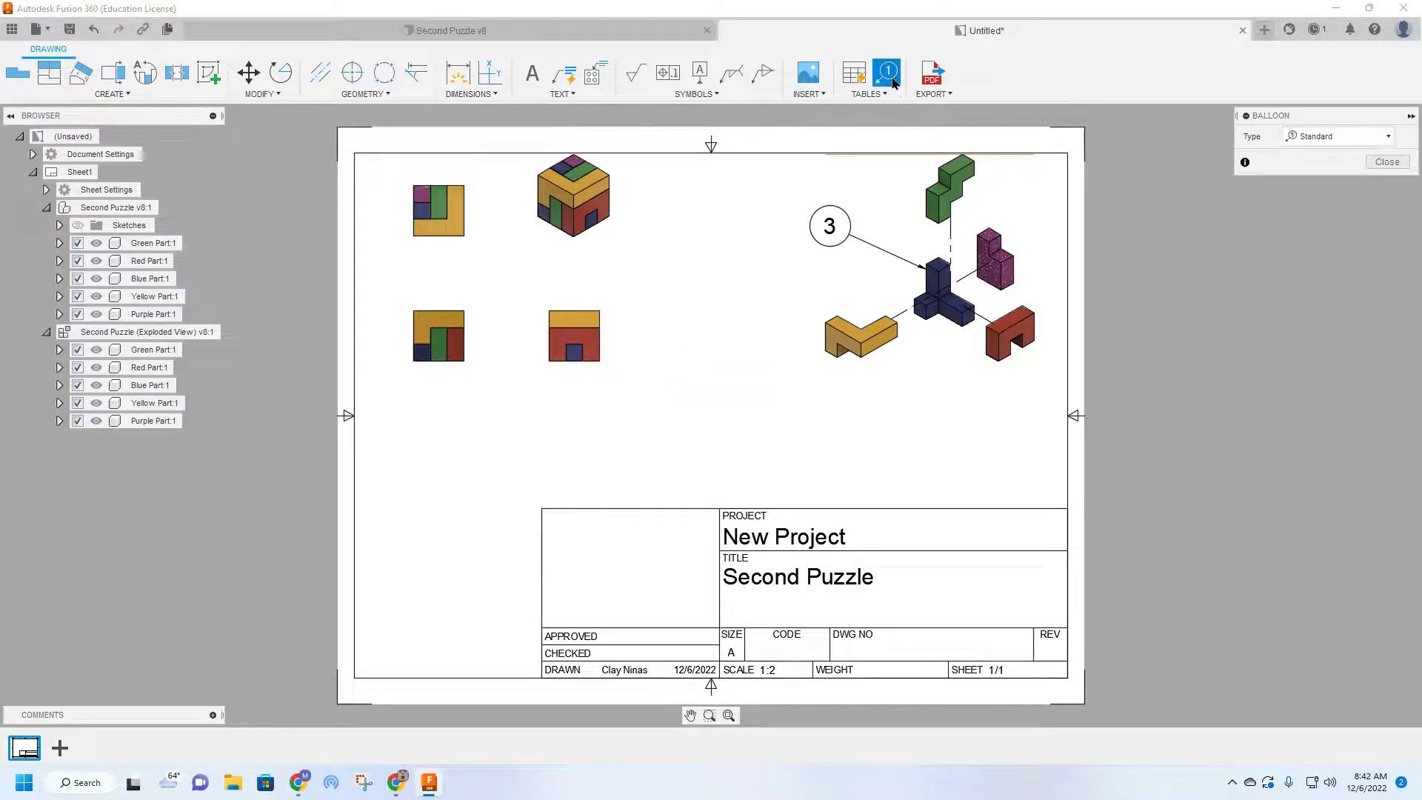
{"action": "left_click", "coordinate": [944, 188]}
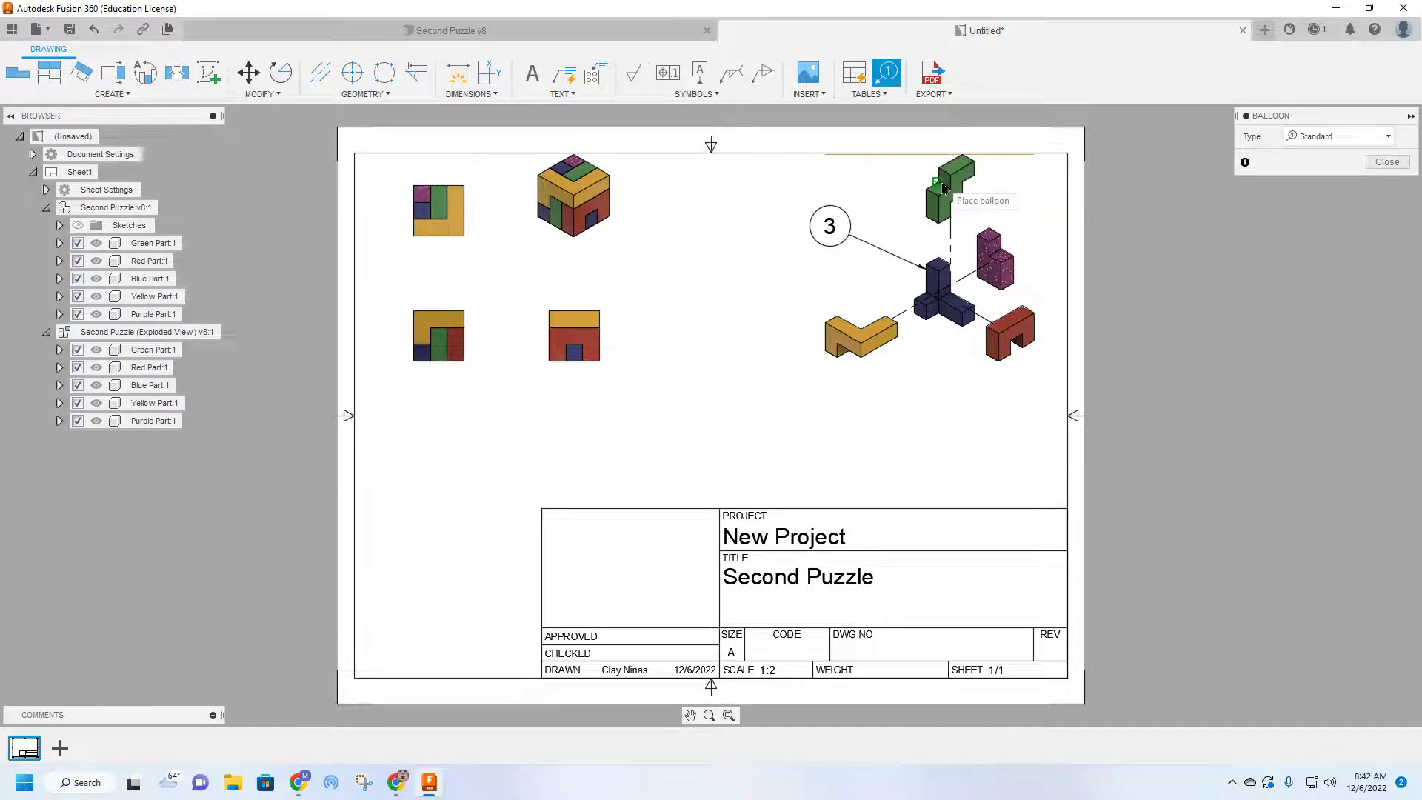
{"action": "left_click", "coordinate": [866, 181]}
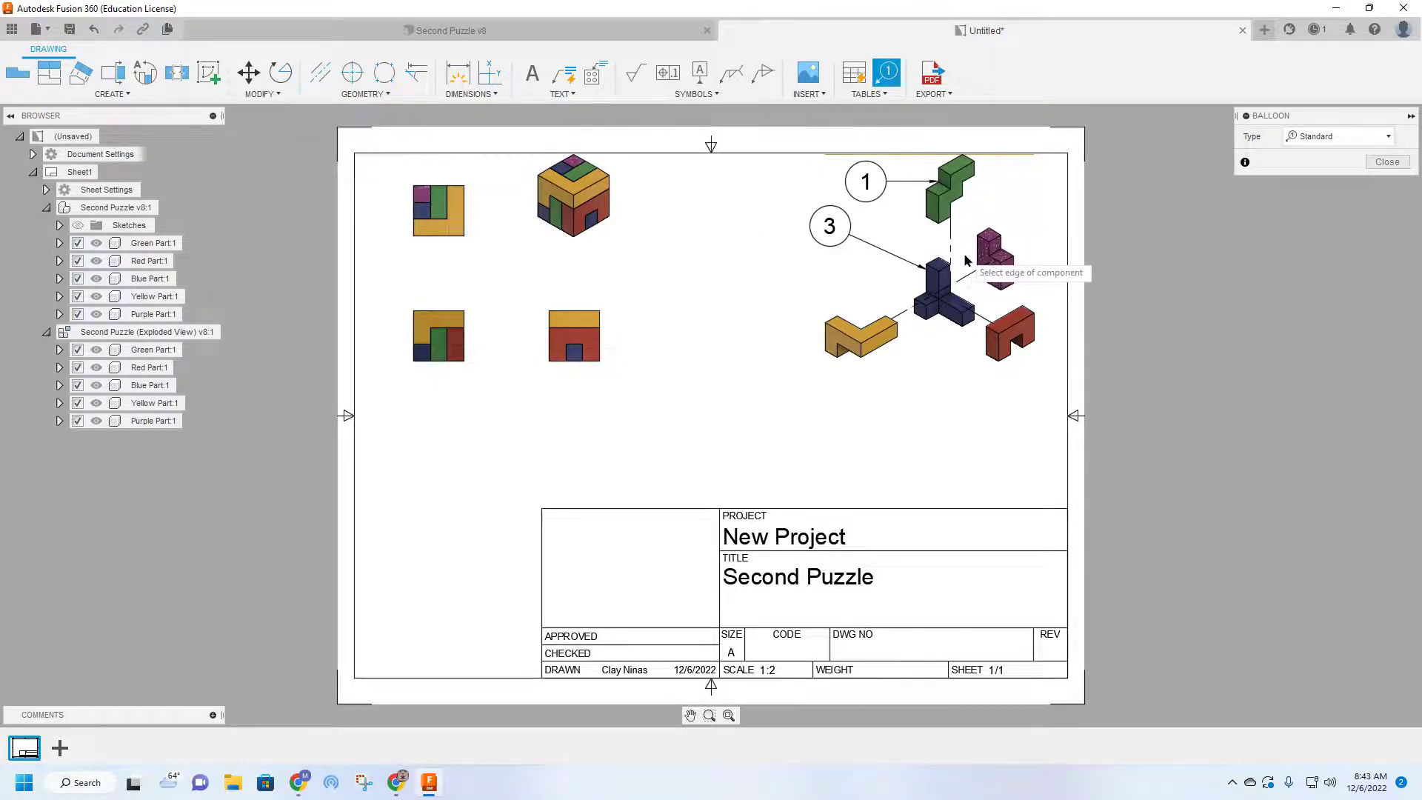
{"action": "left_click", "coordinate": [988, 240]}
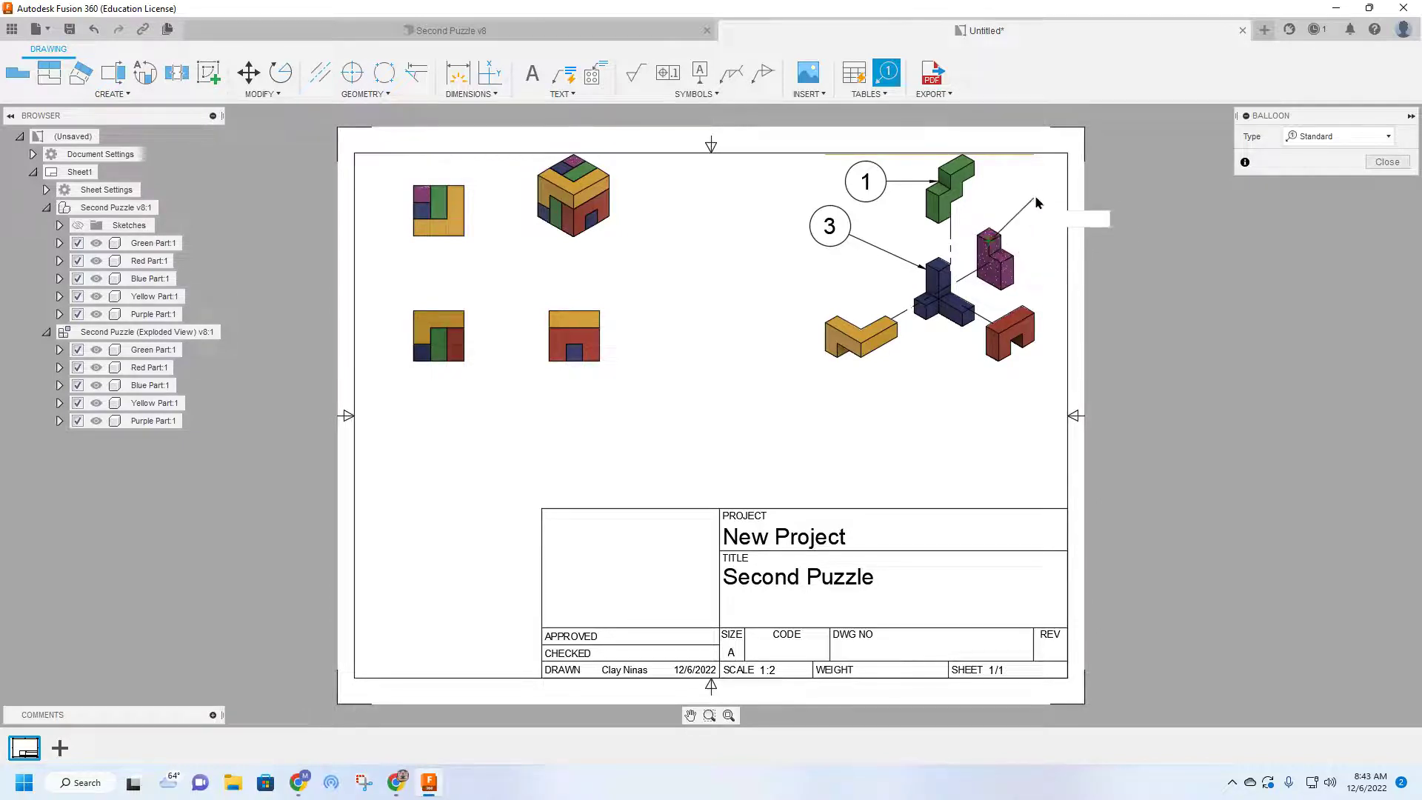
{"action": "left_click", "coordinate": [1044, 182]}
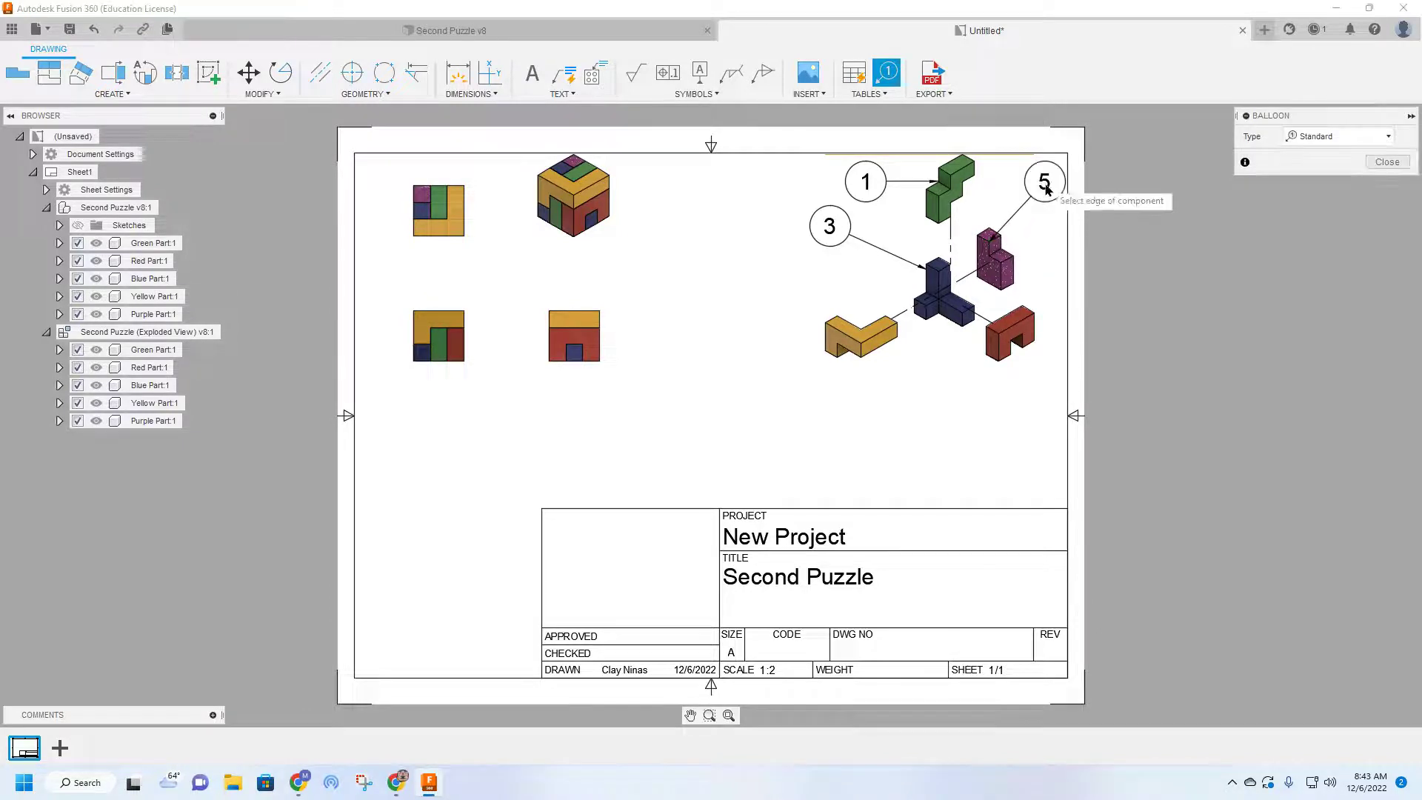
Add standard balloons to the red part and the yellow part of the exploded view, then finish the Balloon command.
{"action": "left_click", "coordinate": [1034, 315]}
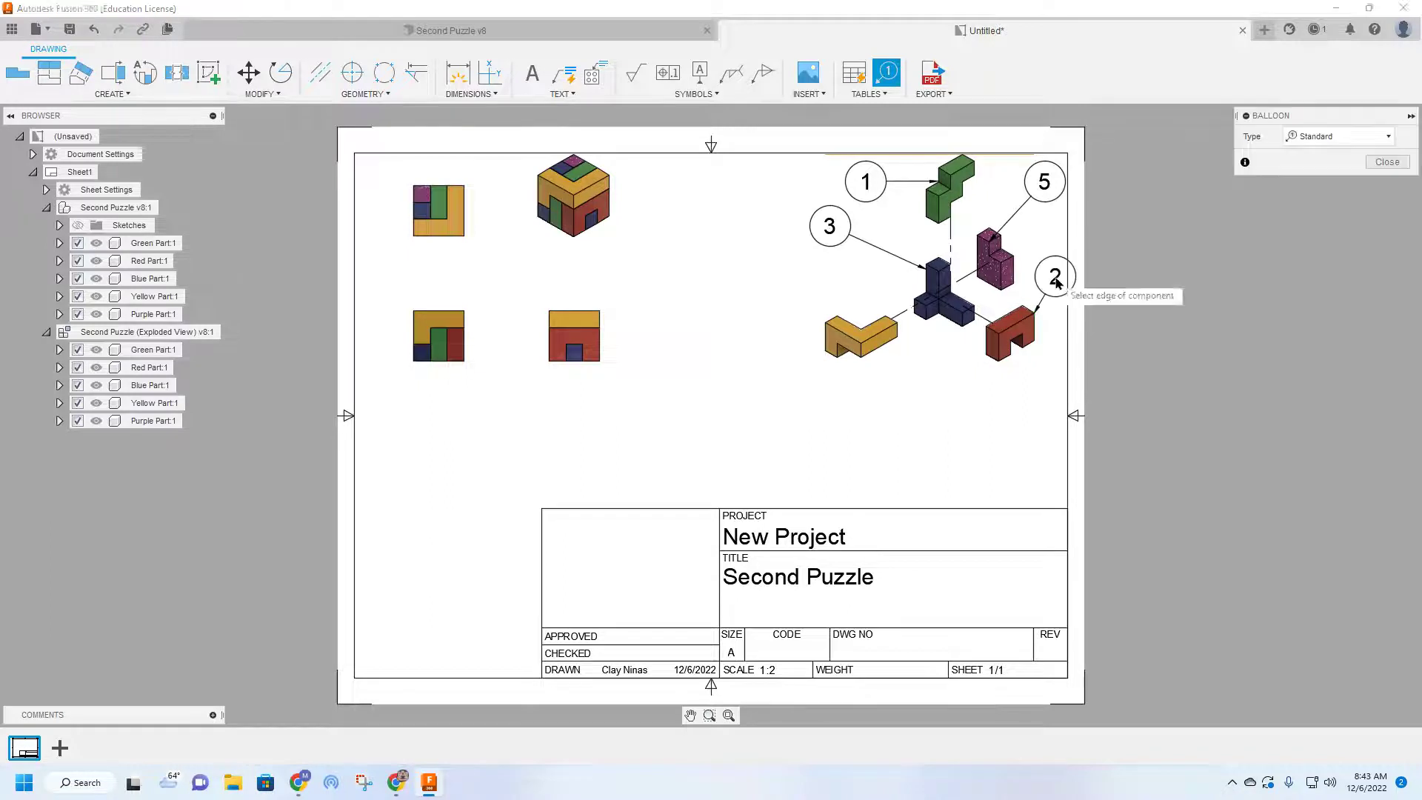
{"action": "left_click", "coordinate": [1055, 280]}
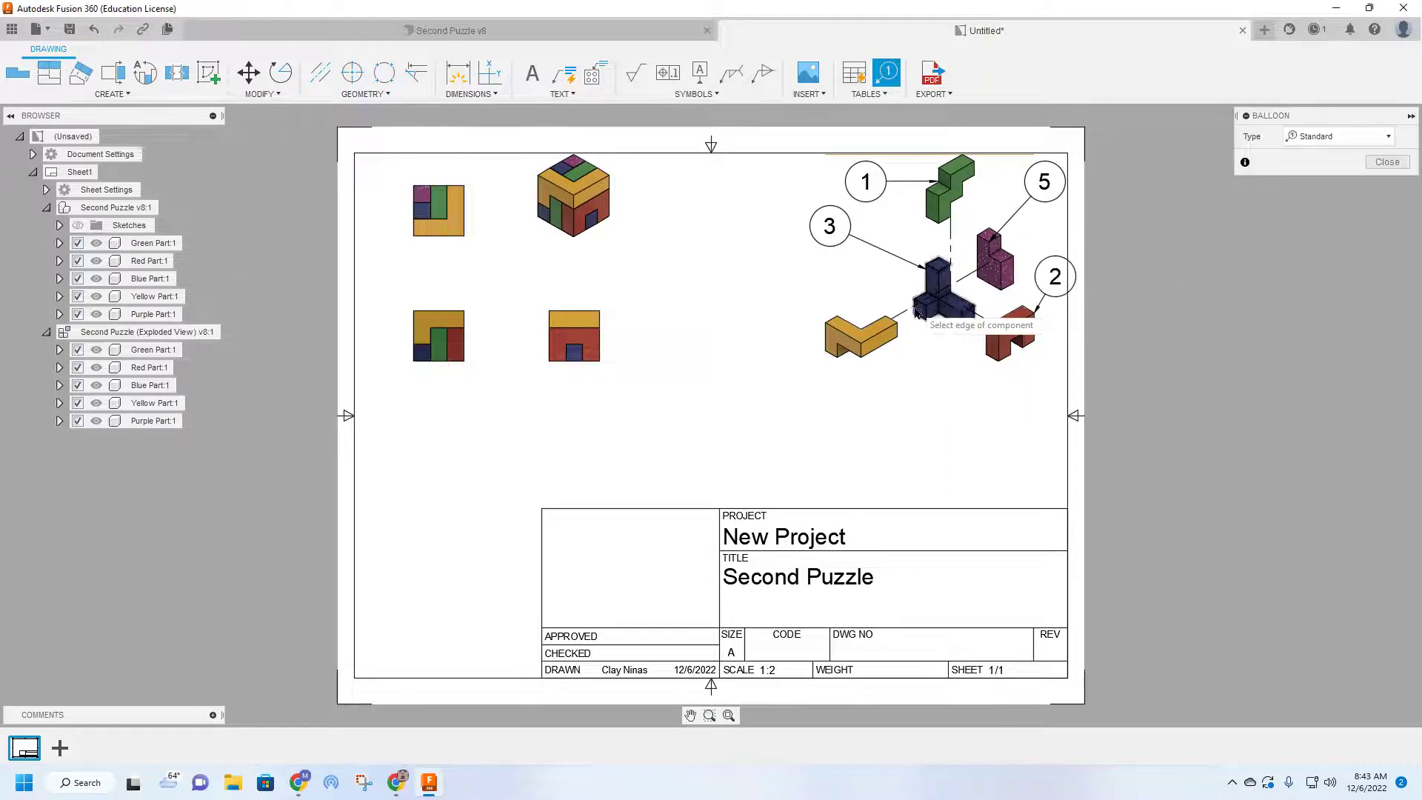
{"action": "left_click", "coordinate": [804, 307]}
{"action": "left_click", "coordinate": [796, 295]}
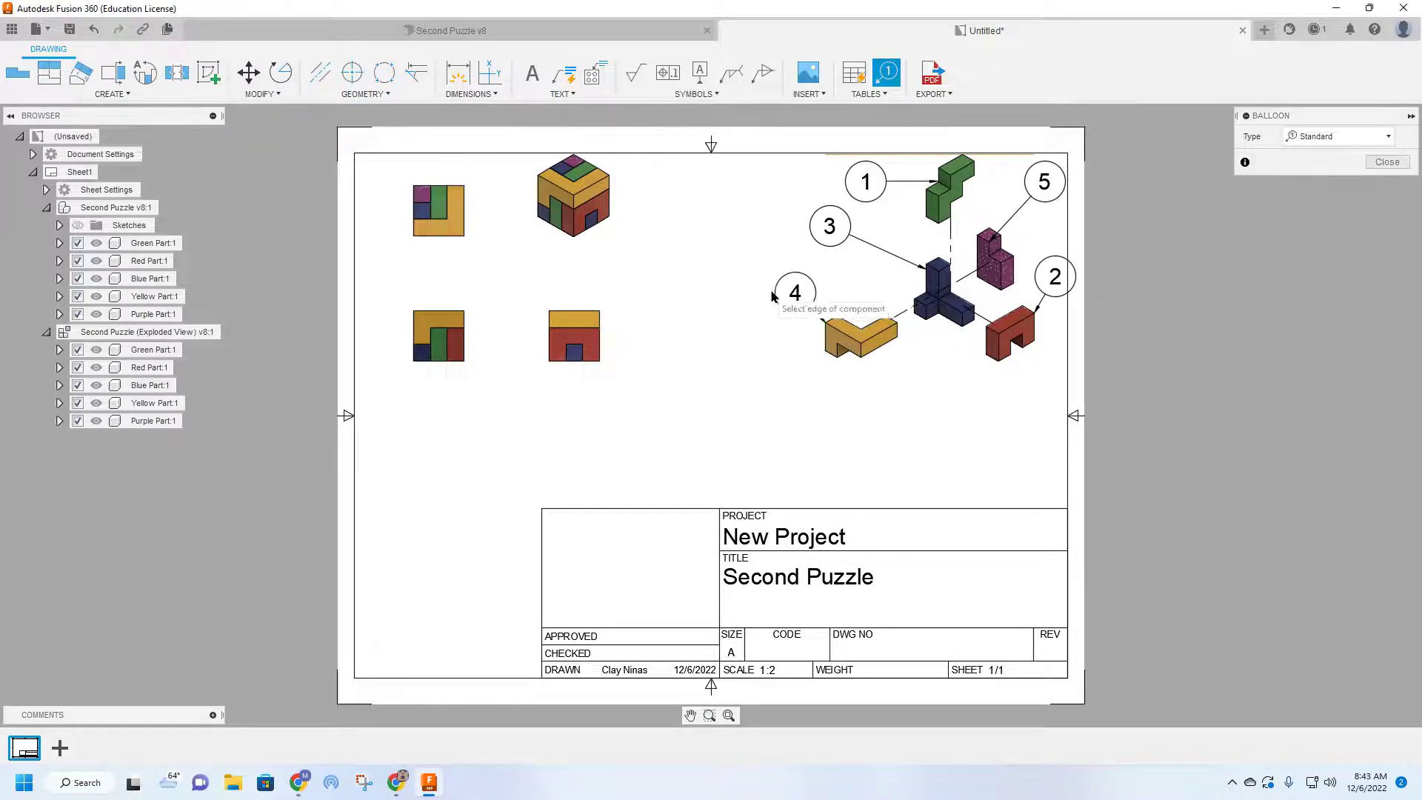
{"action": "left_click", "coordinate": [1386, 161]}
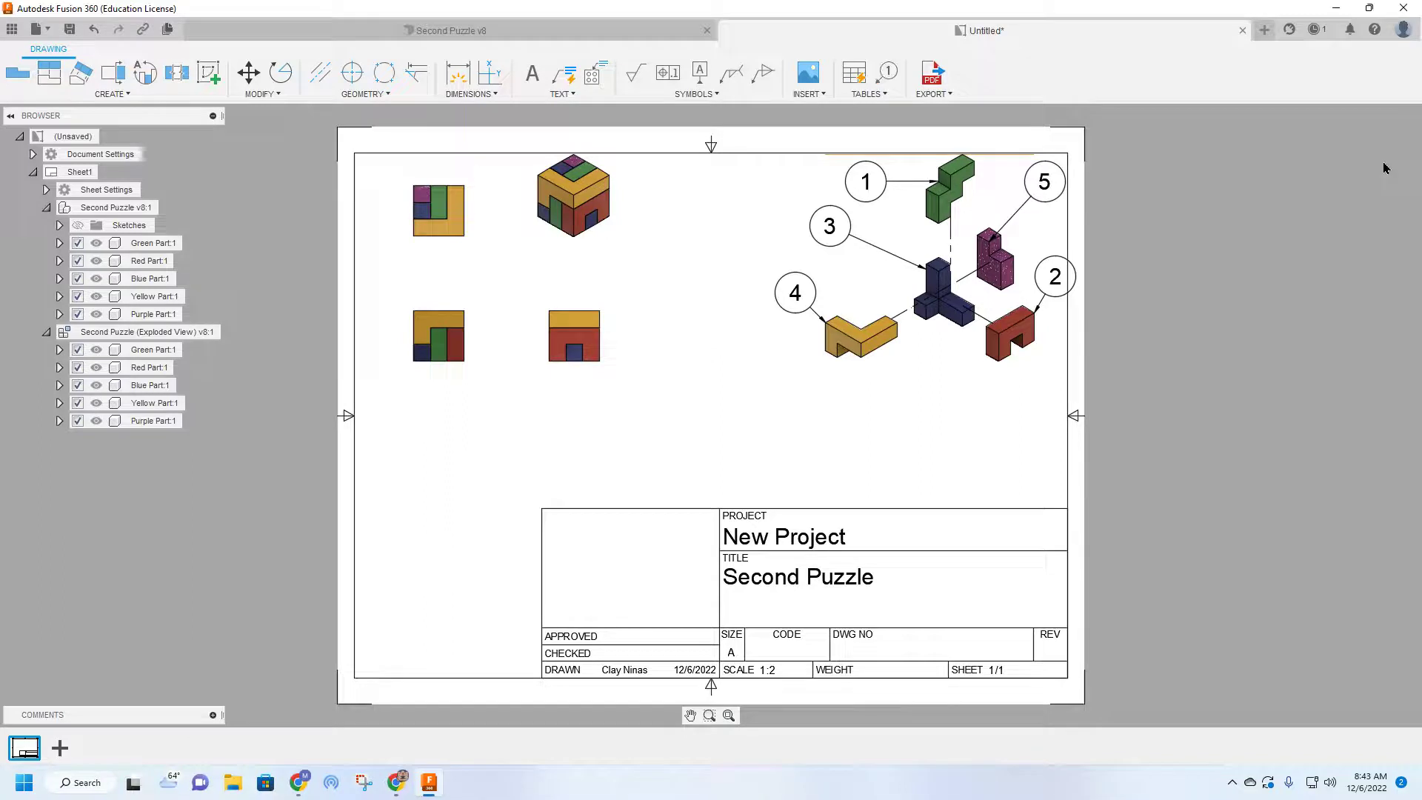
Move the red part's balloon slightly up and left, and reattach the purple part's leader to that part's upper-right corner.
{"action": "left_click", "coordinate": [1055, 277]}
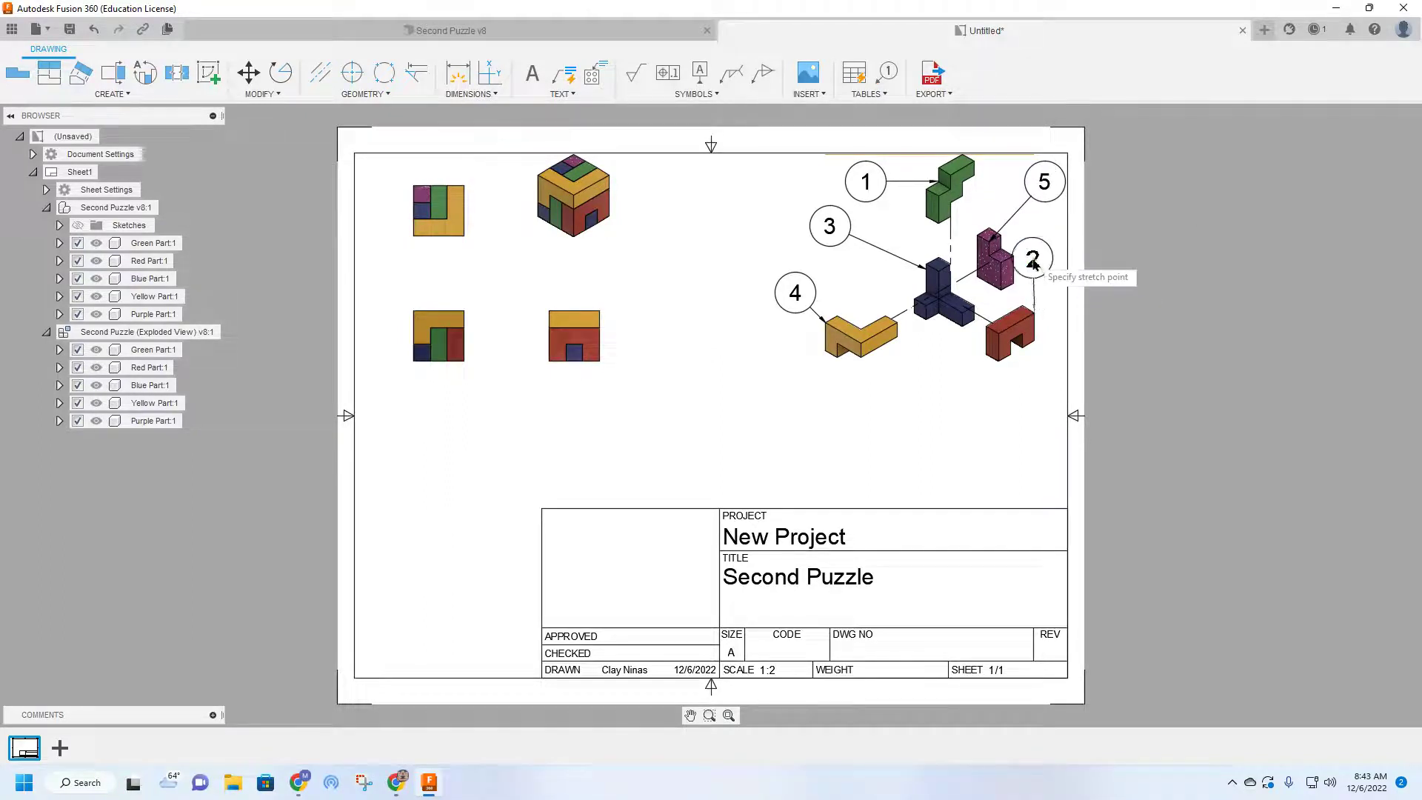
{"action": "left_click", "coordinate": [1042, 259]}
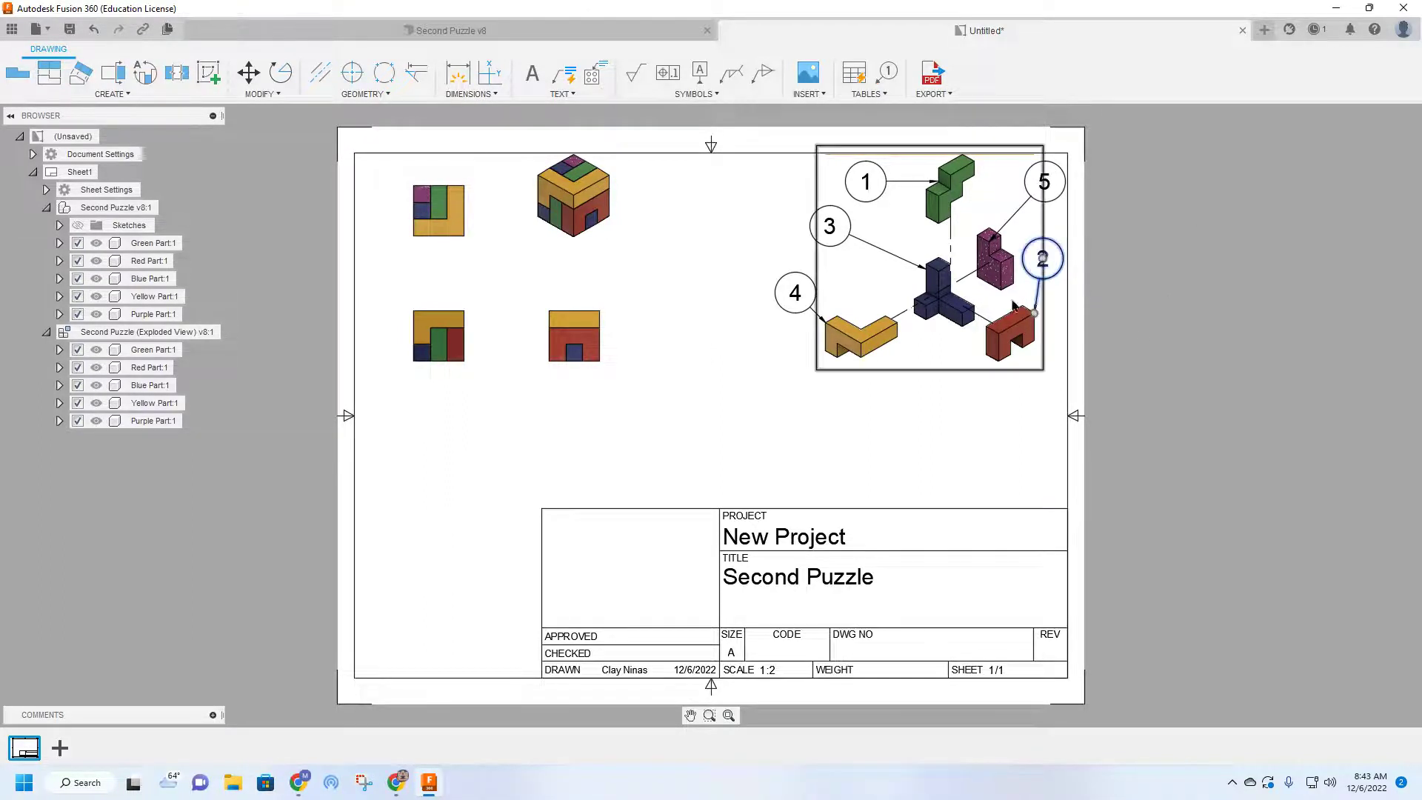
{"action": "left_click", "coordinate": [995, 240]}
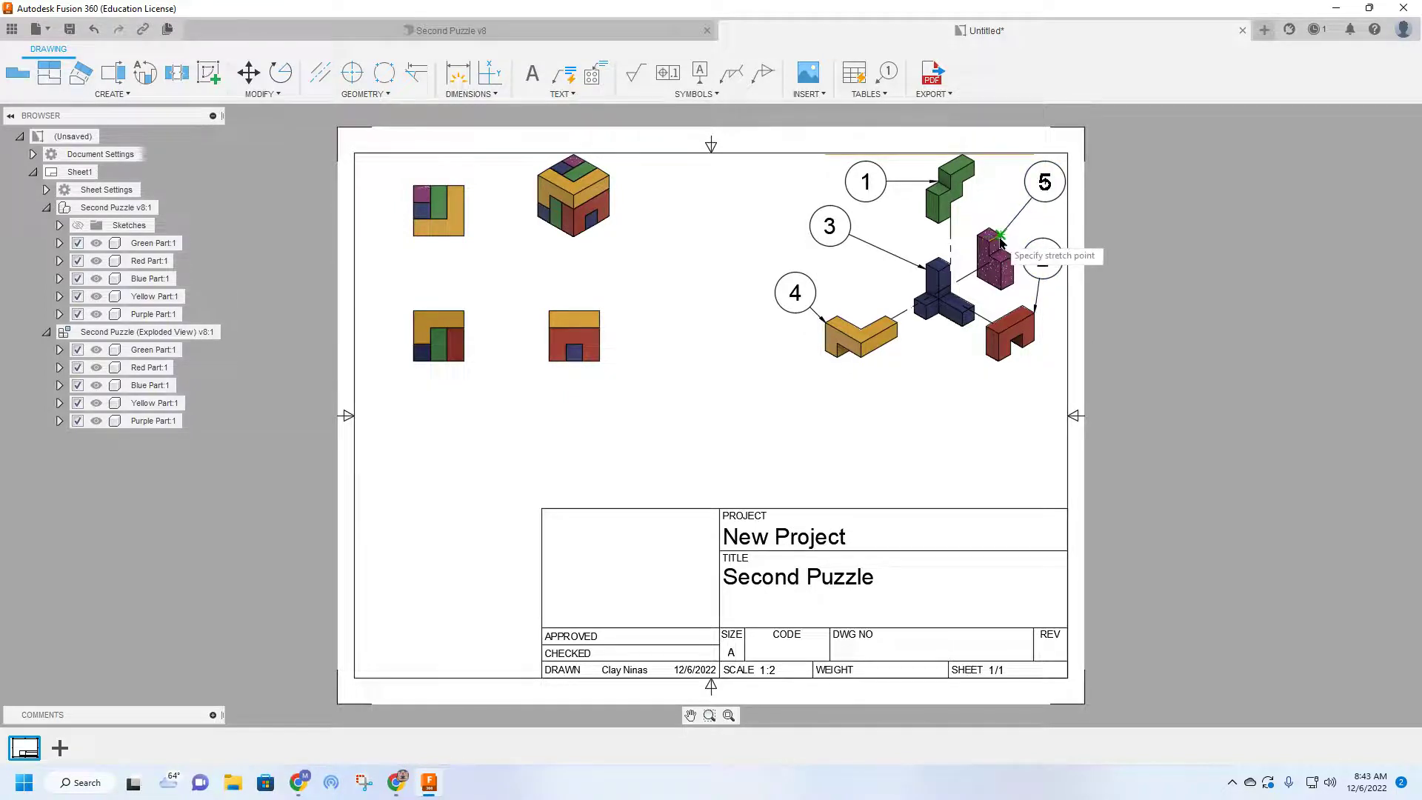
{"action": "left_click", "coordinate": [1001, 236]}
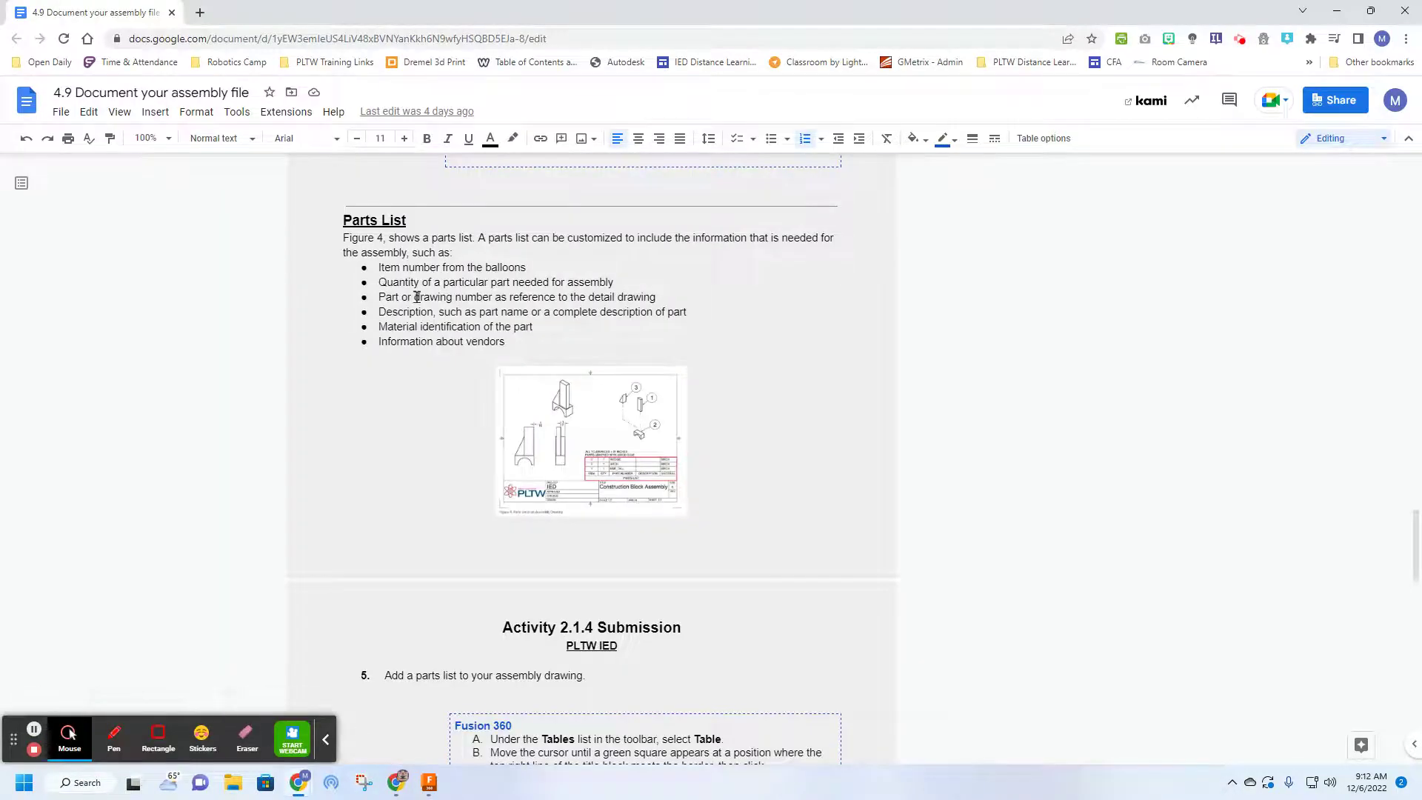
Consult the Parts List section in Chrome, then add a parts list of the exploded view in the Fusion 360 drawing, directly above the title block.
{"action": "left_click_drag", "start_coordinate": [343, 221], "coordinate": [419, 222]}
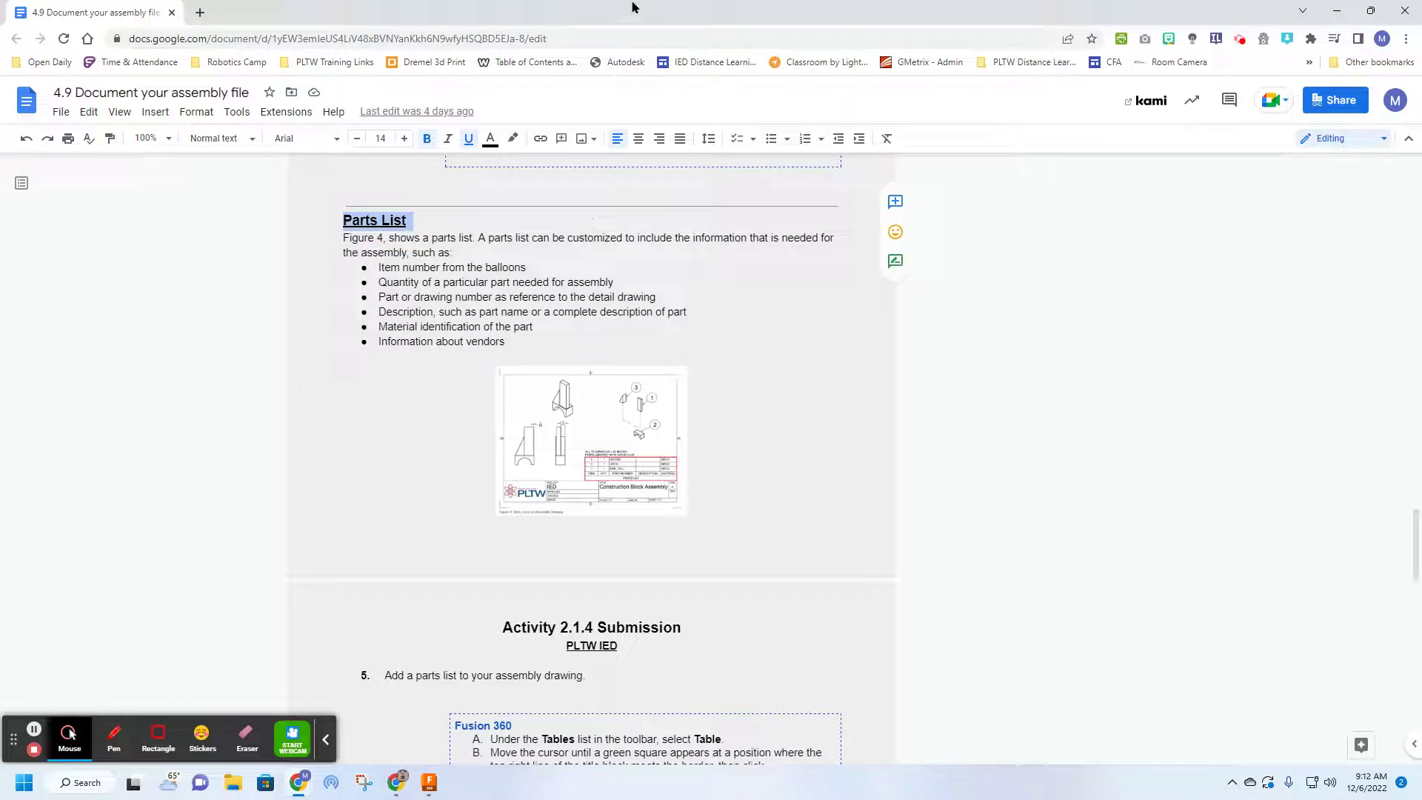
{"action": "left_click_drag", "start_coordinate": [634, 7], "coordinate": [0, 183]}
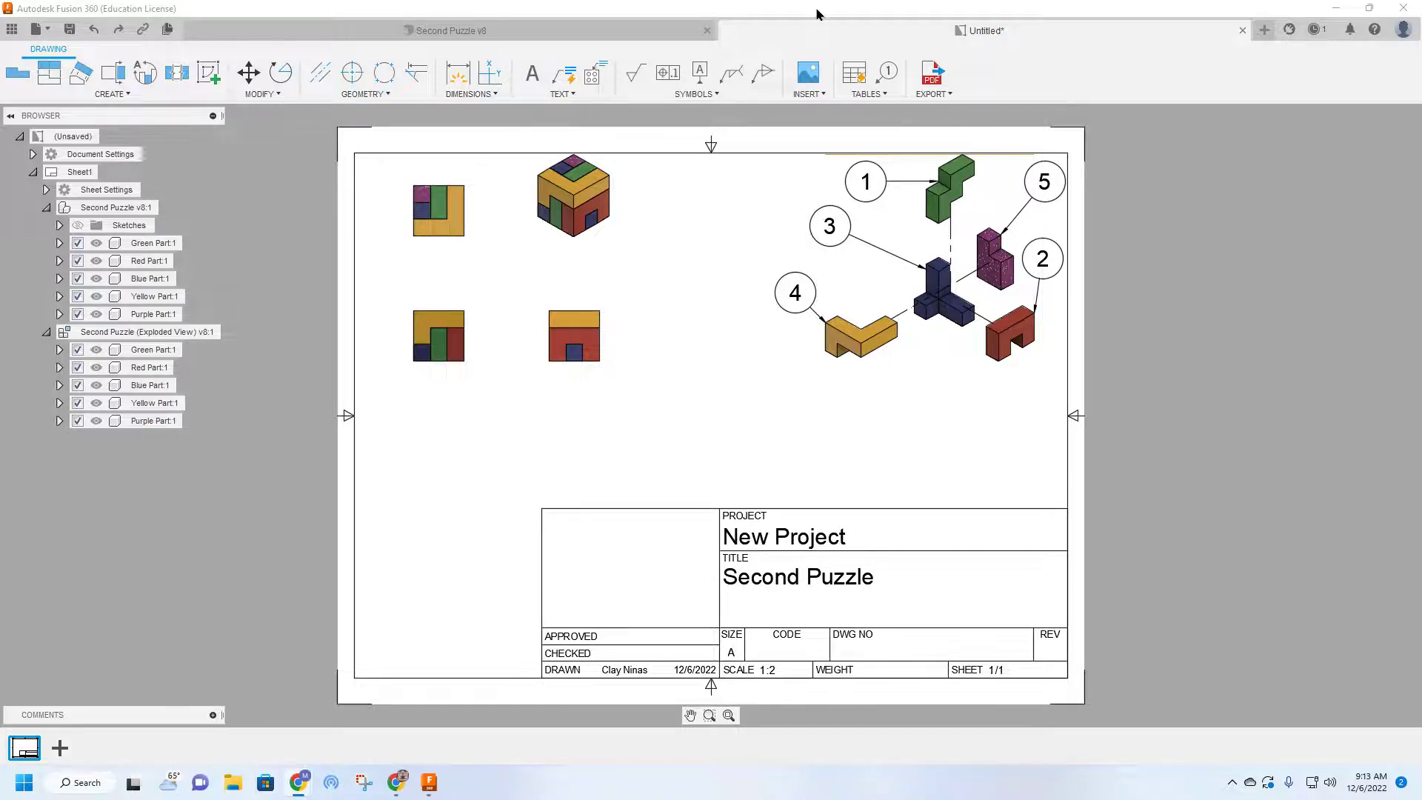
{"action": "left_click", "coordinate": [882, 95]}
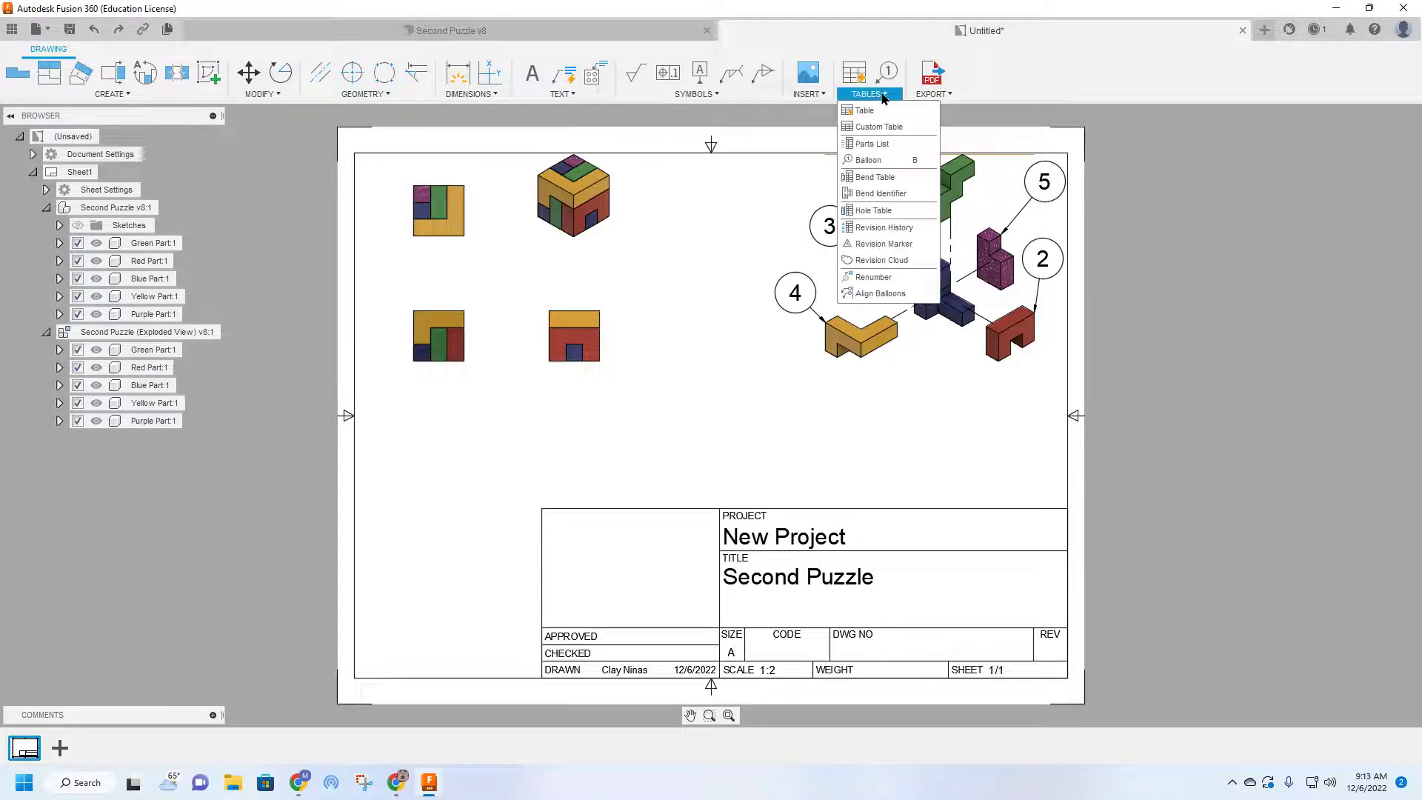
{"action": "left_click", "coordinate": [874, 145]}
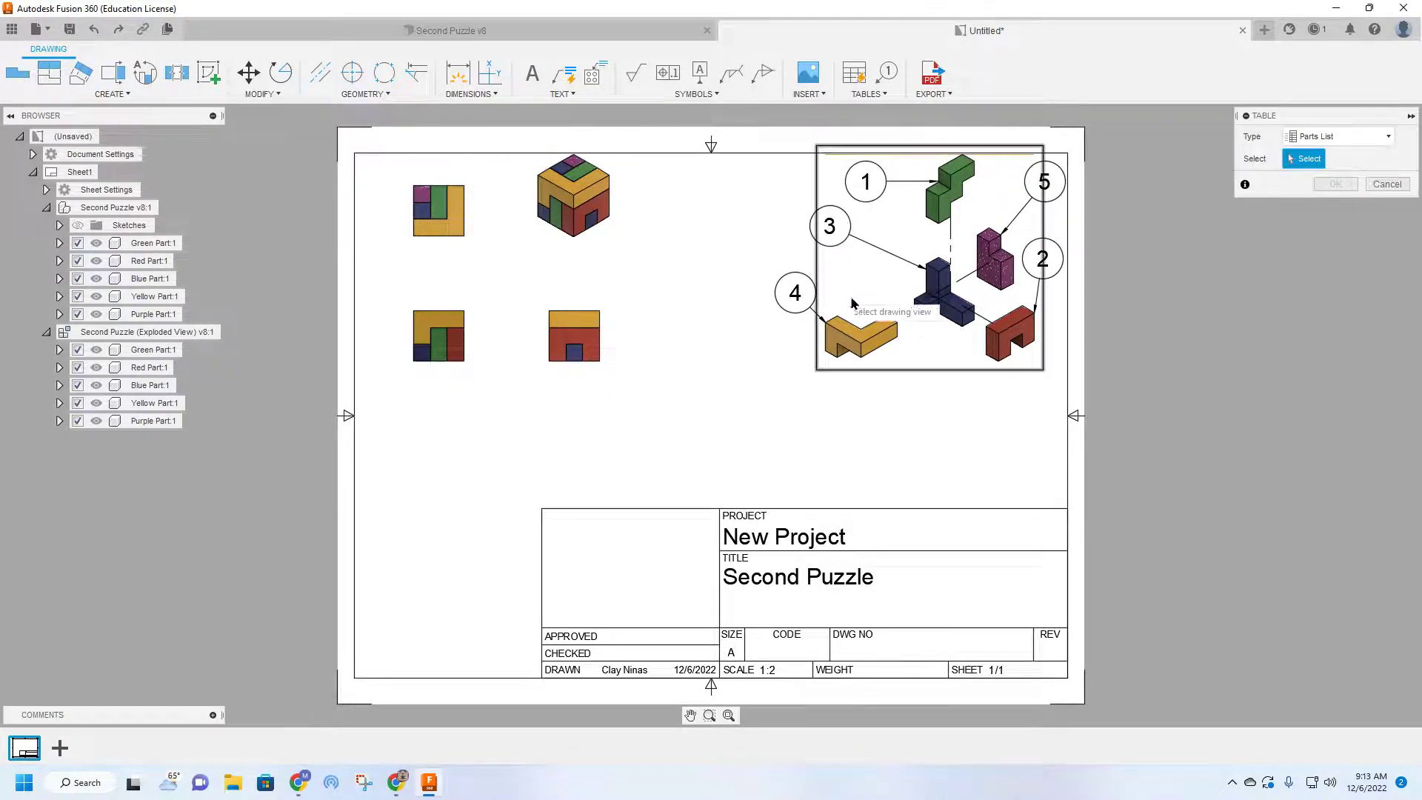
{"action": "left_click", "coordinate": [906, 315]}
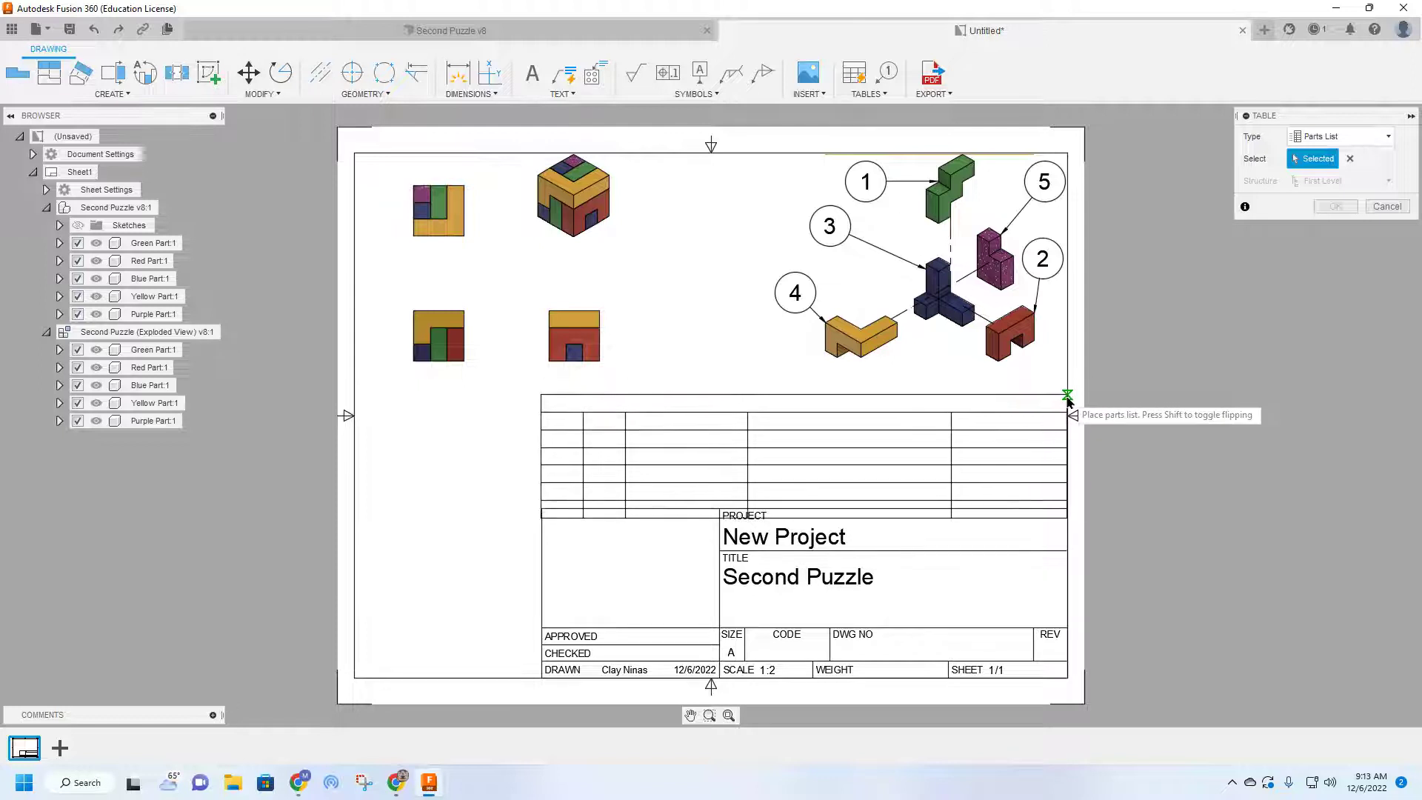
{"action": "left_click", "coordinate": [1067, 509]}
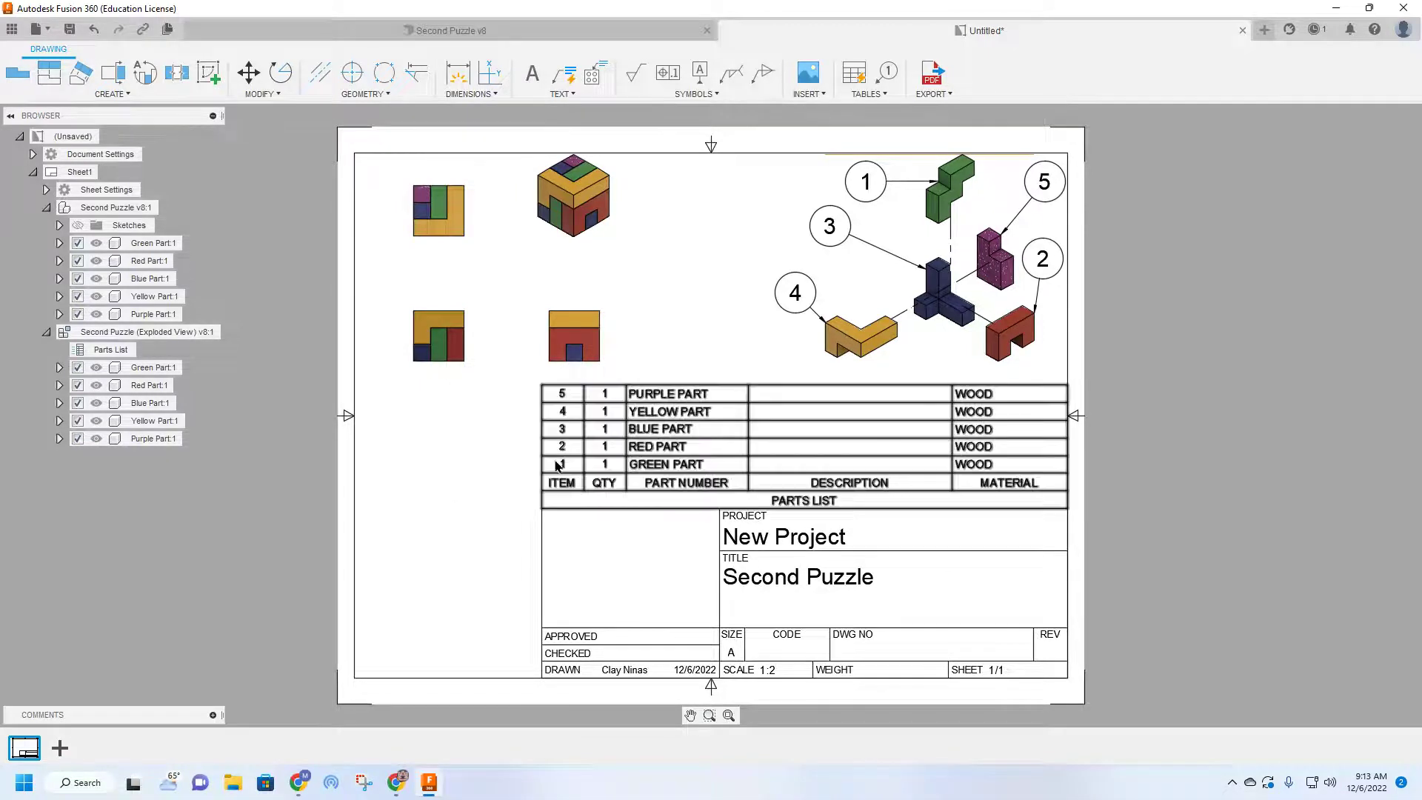
Compare the parts list with the Second Puzzle design's component names, and rename the Purple Part component as Purple Piece.
{"action": "left_click", "coordinate": [540, 32]}
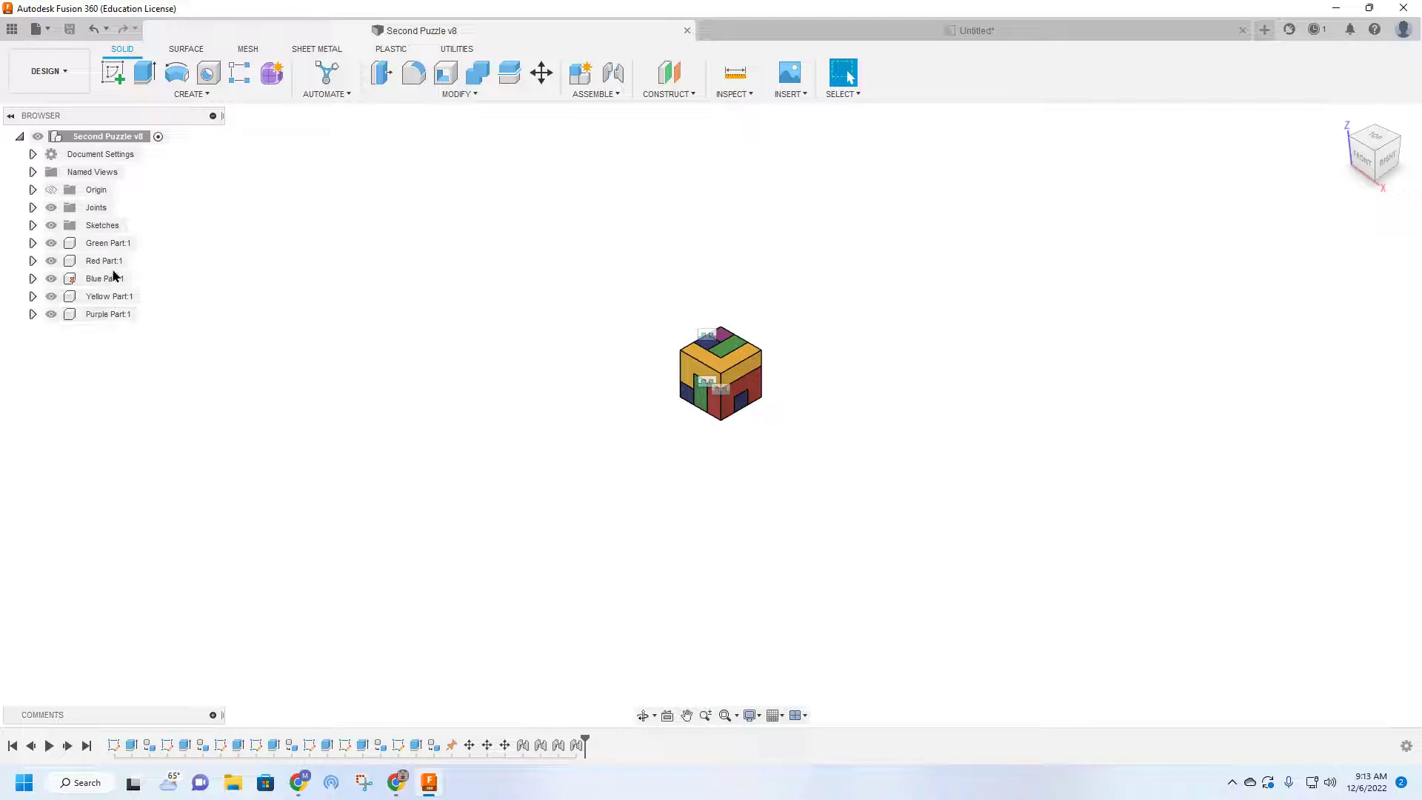
{"action": "left_click", "coordinate": [793, 32]}
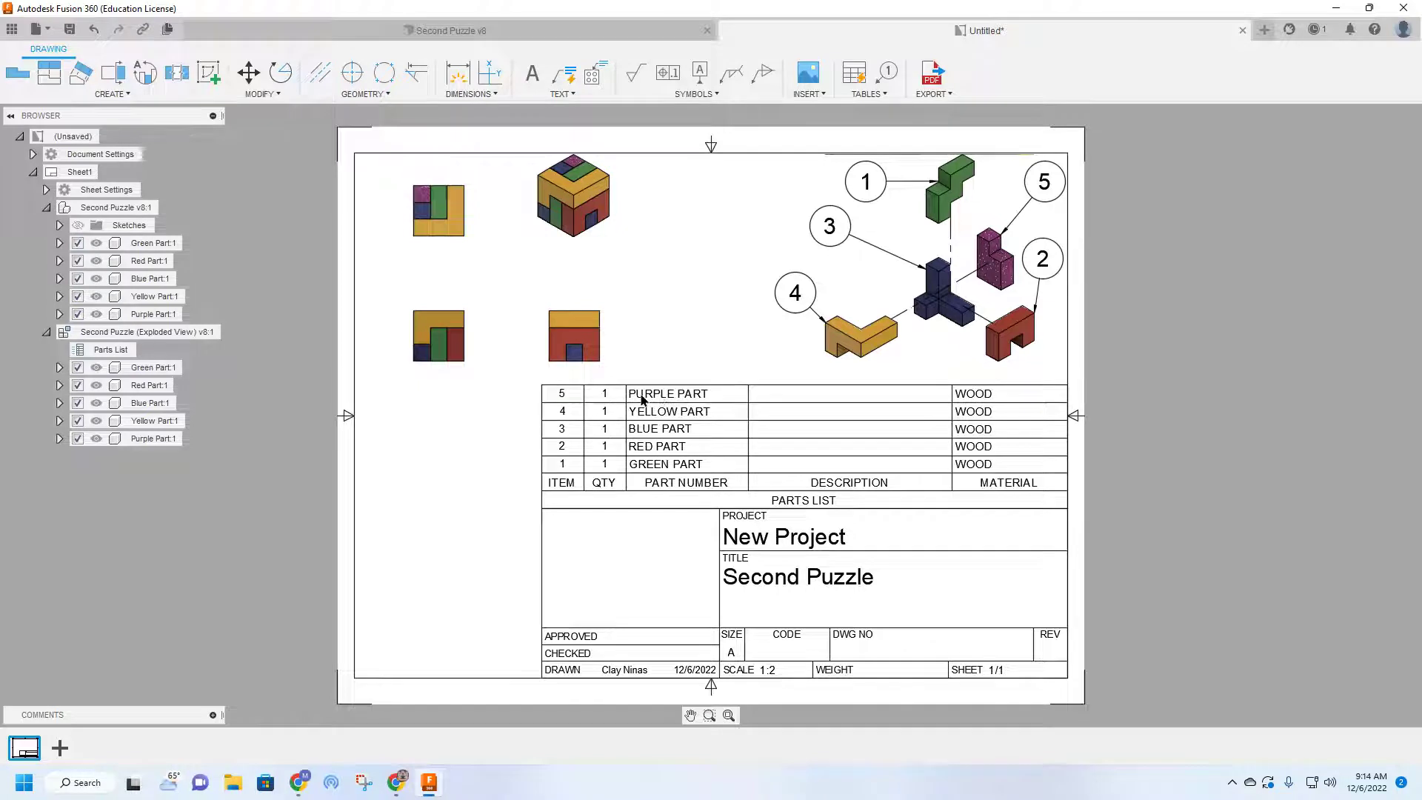
{"action": "left_click", "coordinate": [467, 30]}
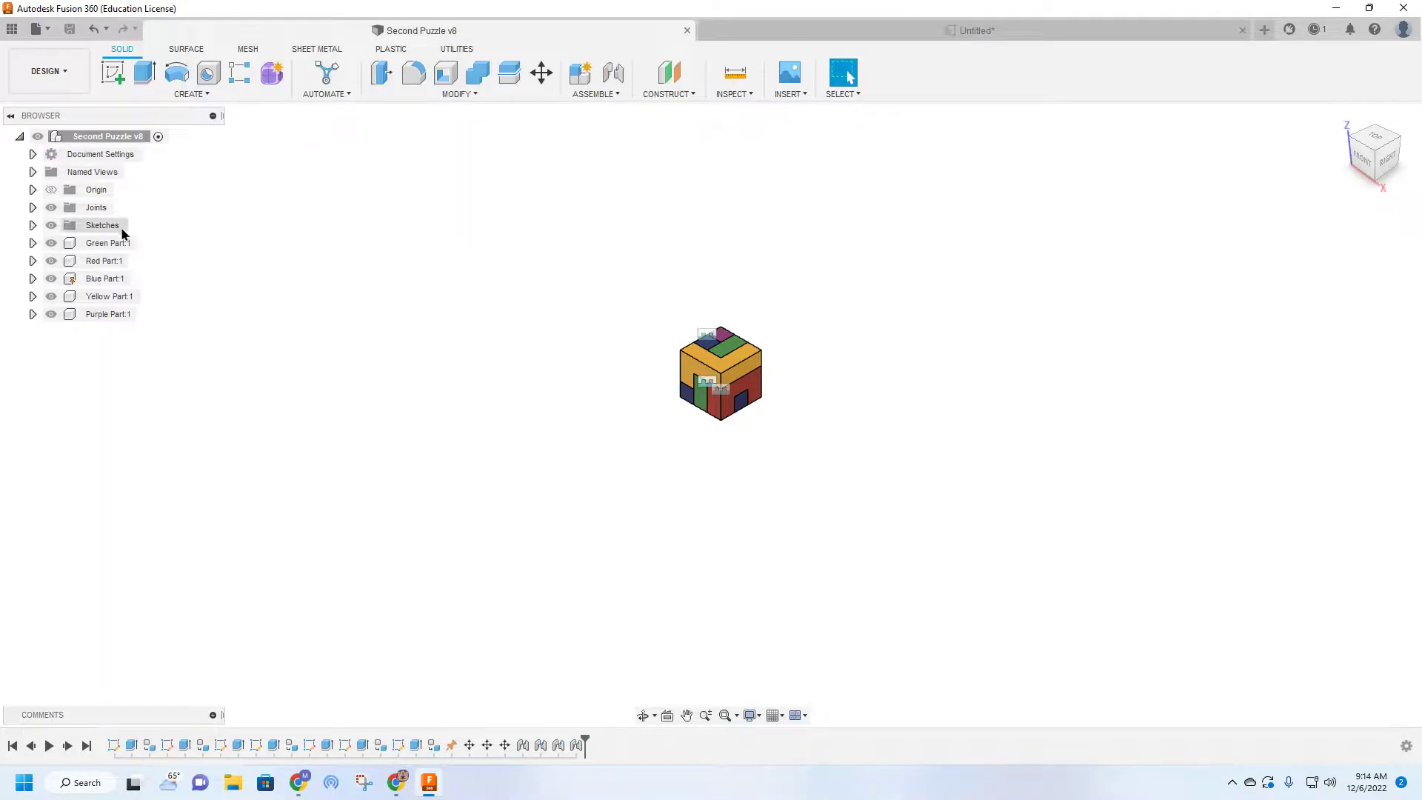
{"action": "left_click", "coordinate": [97, 316]}
{"action": "left_click", "coordinate": [101, 314]}
{"action": "left_click", "coordinate": [98, 314]}
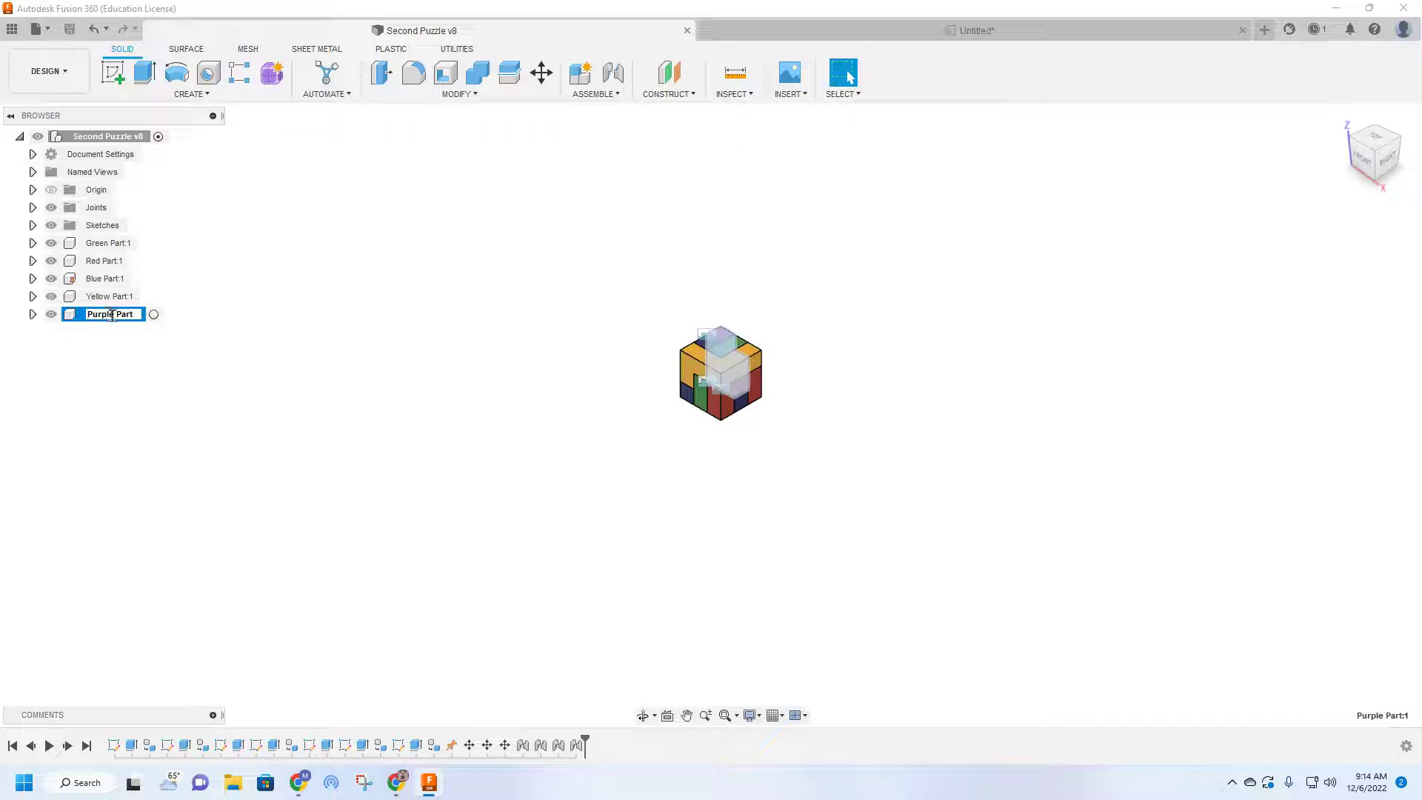
{"action": "left_click_drag", "start_coordinate": [124, 314], "coordinate": [163, 317]}
{"action": "type", "text": "iece"}
{"action": "key", "text": "Return"}
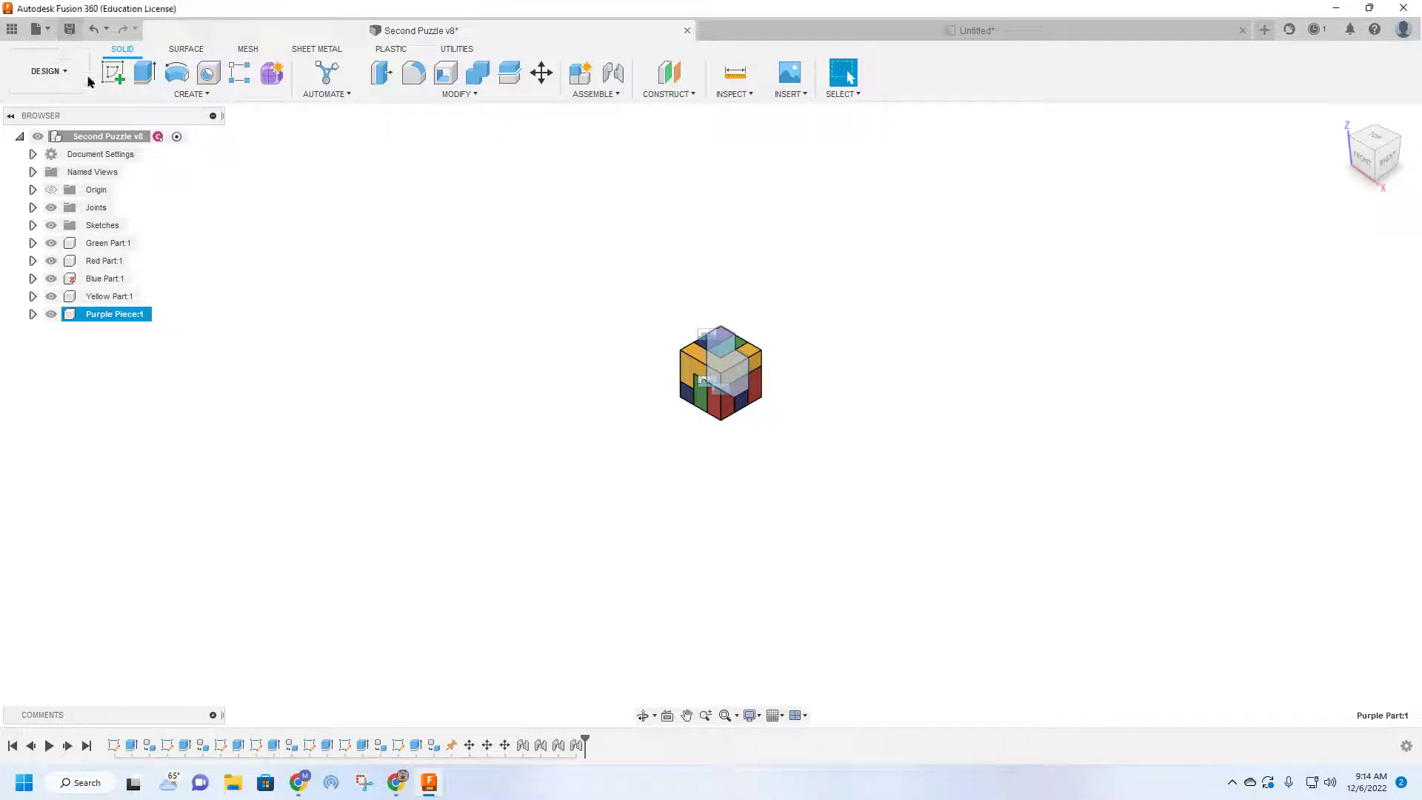
Save the Second Puzzle design with the version description User Saved and return to the untitled drawing.
{"action": "key", "text": "ctrl+s"}
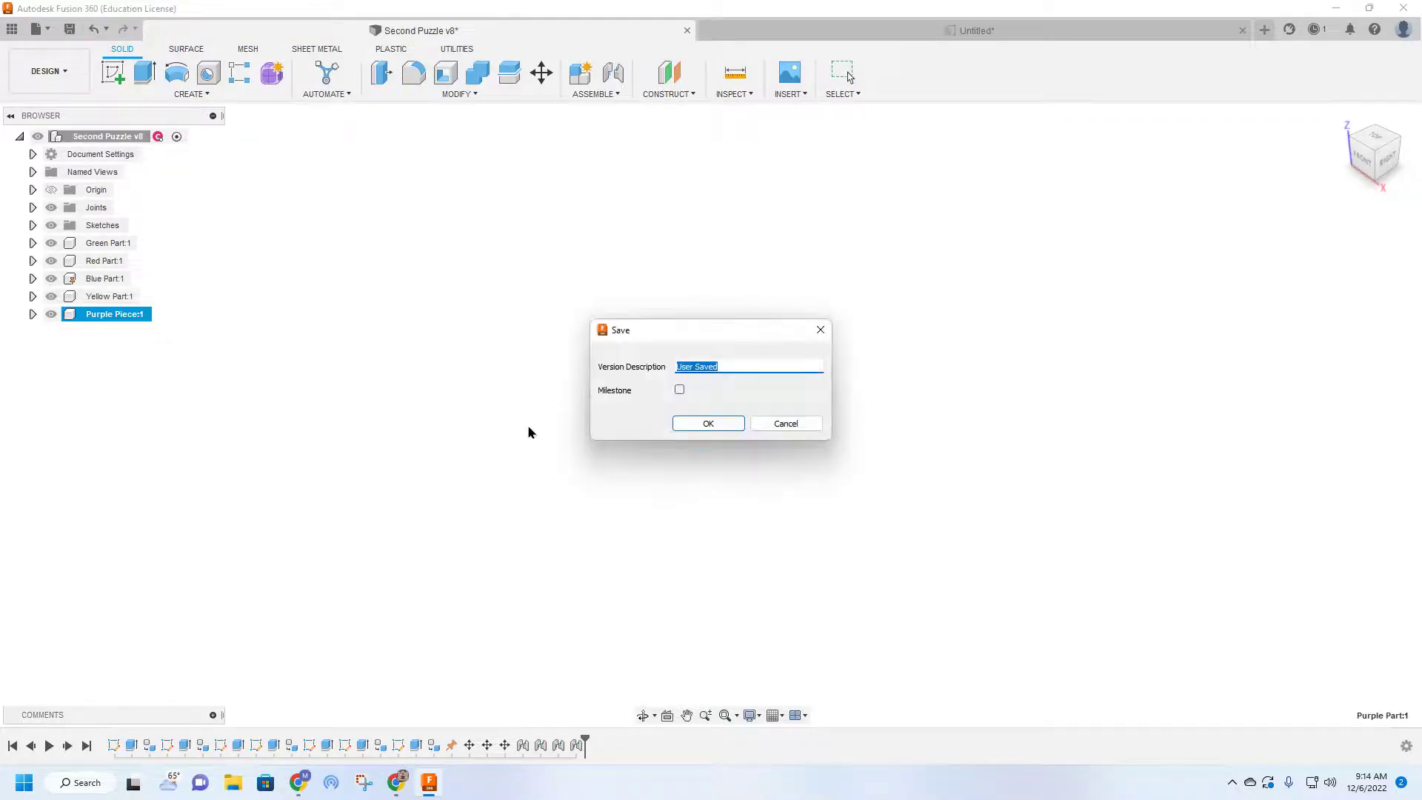
{"action": "left_click", "coordinate": [709, 425]}
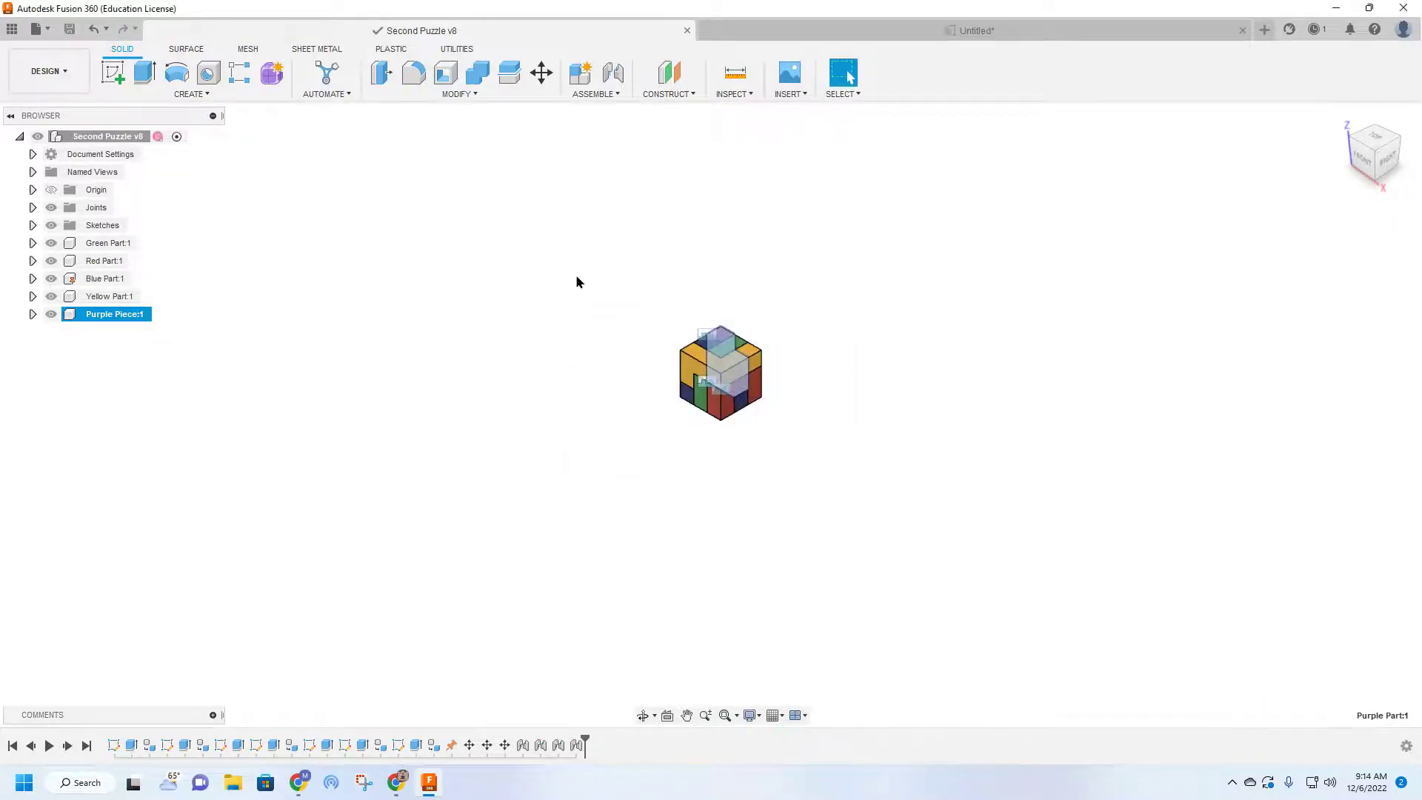
{"action": "left_click", "coordinate": [825, 33]}
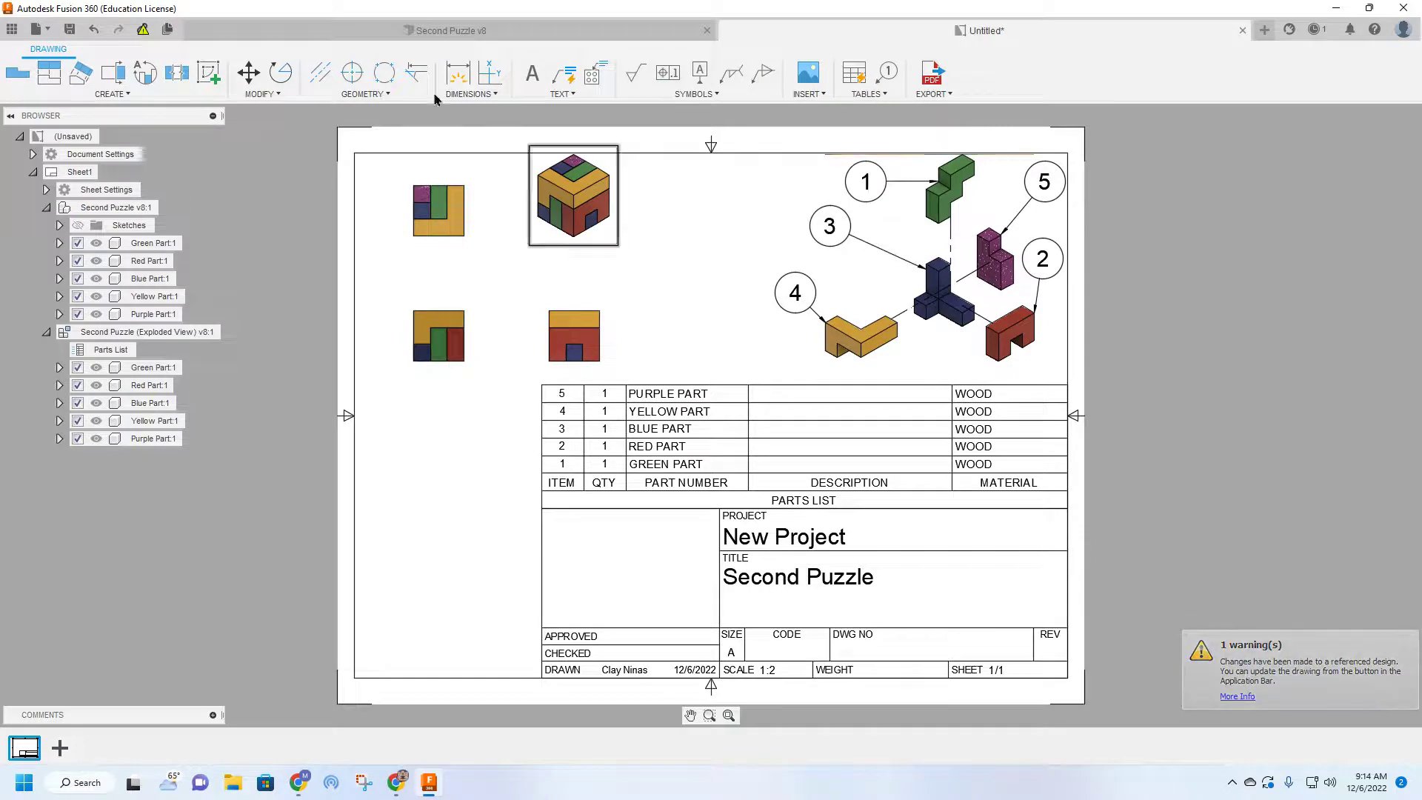
Update the drawing from the changed design, and rename the Purple Piece component as Purple Part in the Second Puzzle design.
{"action": "left_click", "coordinate": [142, 31]}
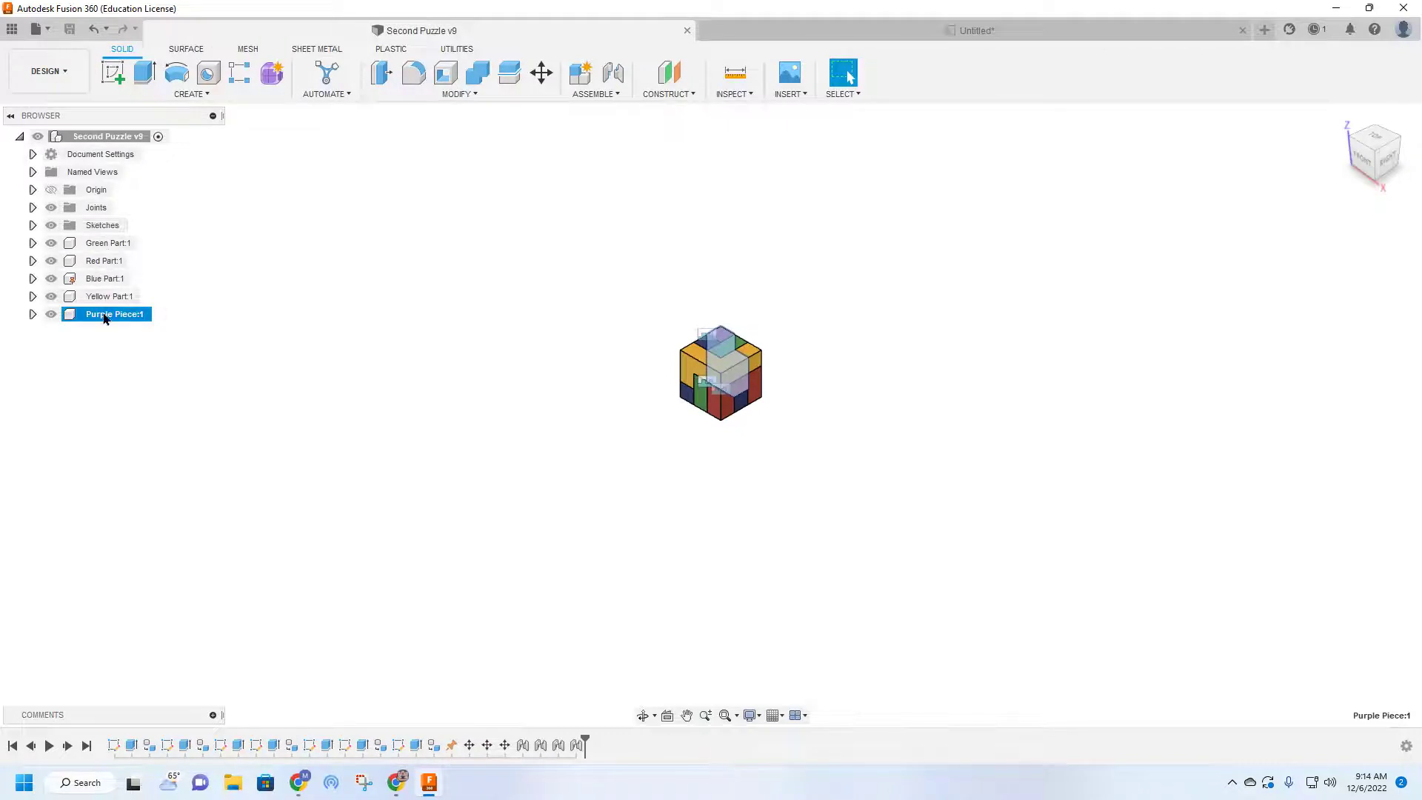
{"action": "right_click", "coordinate": [91, 314]}
{"action": "double_click", "coordinate": [90, 315]}
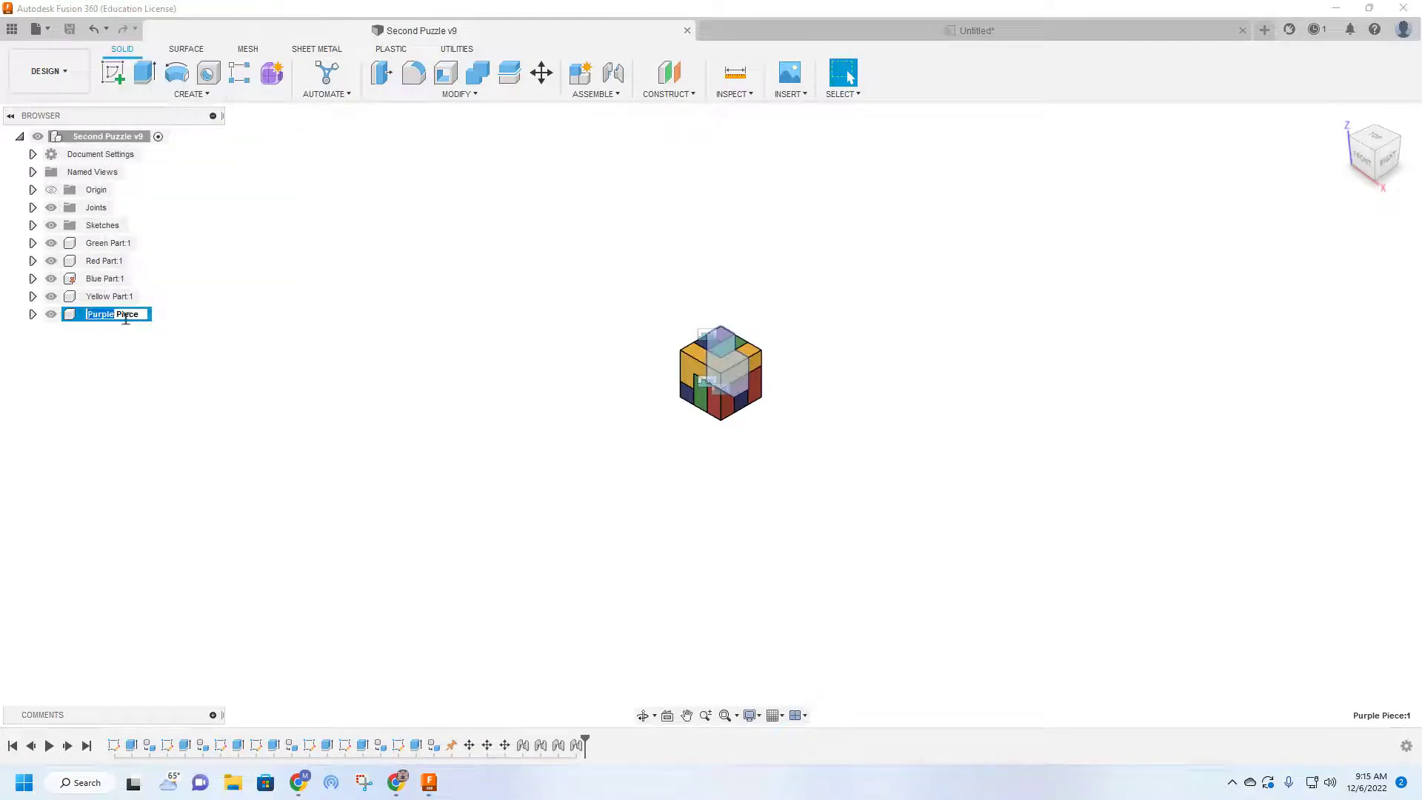
{"action": "left_click", "coordinate": [126, 317]}
{"action": "key", "text": "Delete"}
{"action": "key", "text": "Delete"}
{"action": "key", "text": "Delete"}
{"action": "type", "text": "art"}
{"action": "key", "text": "Return"}
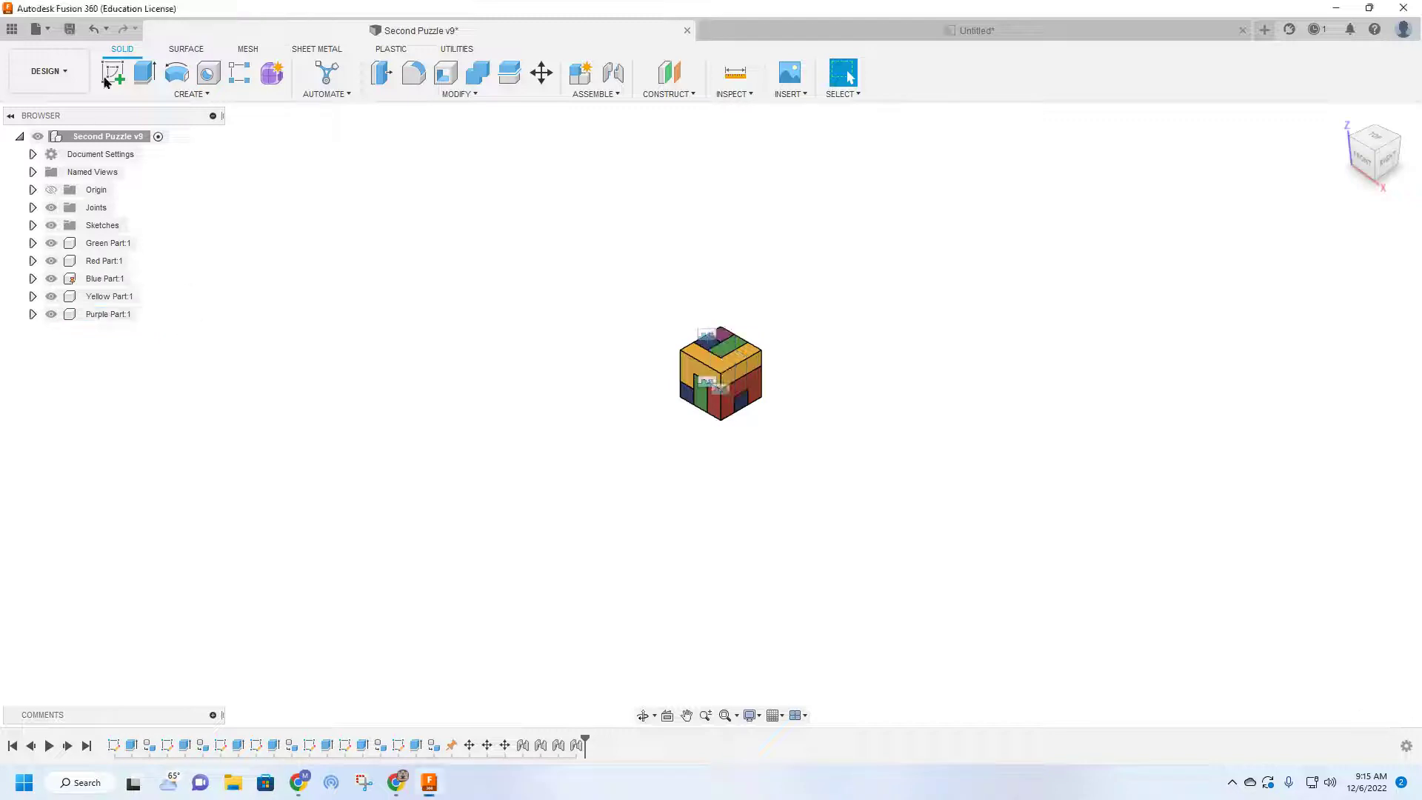
Save the Second Puzzle design with the version description User Saved and go back to the untitled drawing.
{"action": "left_click", "coordinate": [69, 29]}
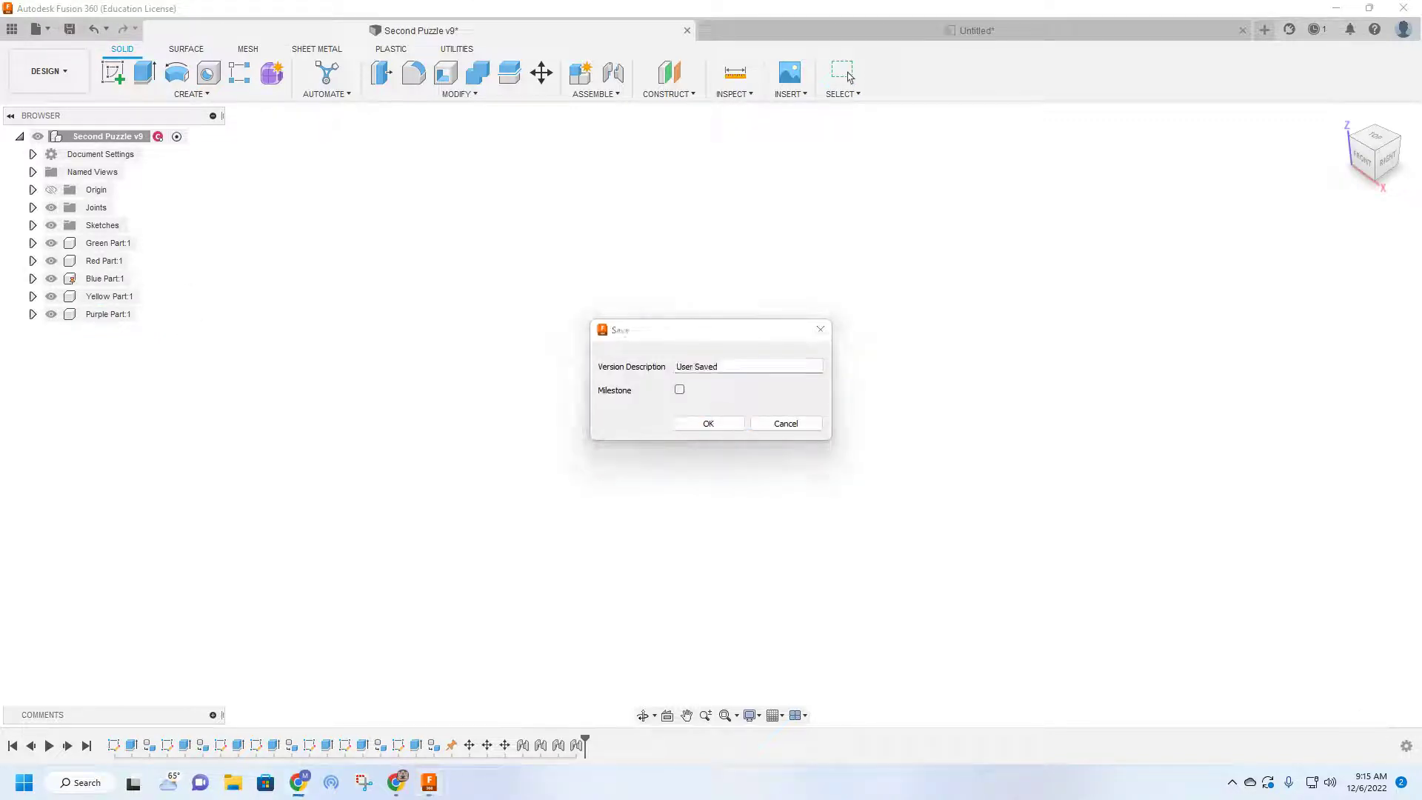
{"action": "left_click", "coordinate": [700, 423]}
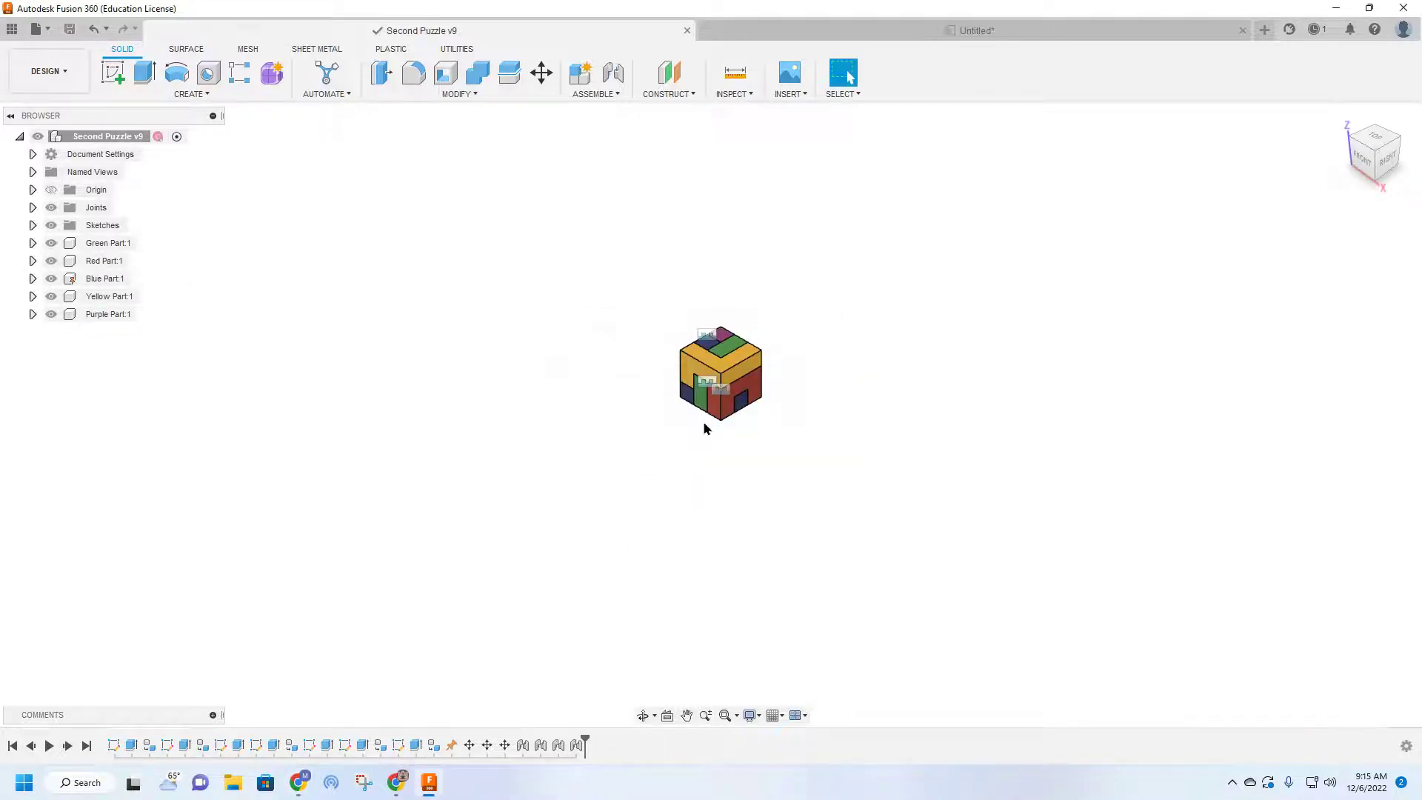
{"action": "left_click", "coordinate": [869, 31]}
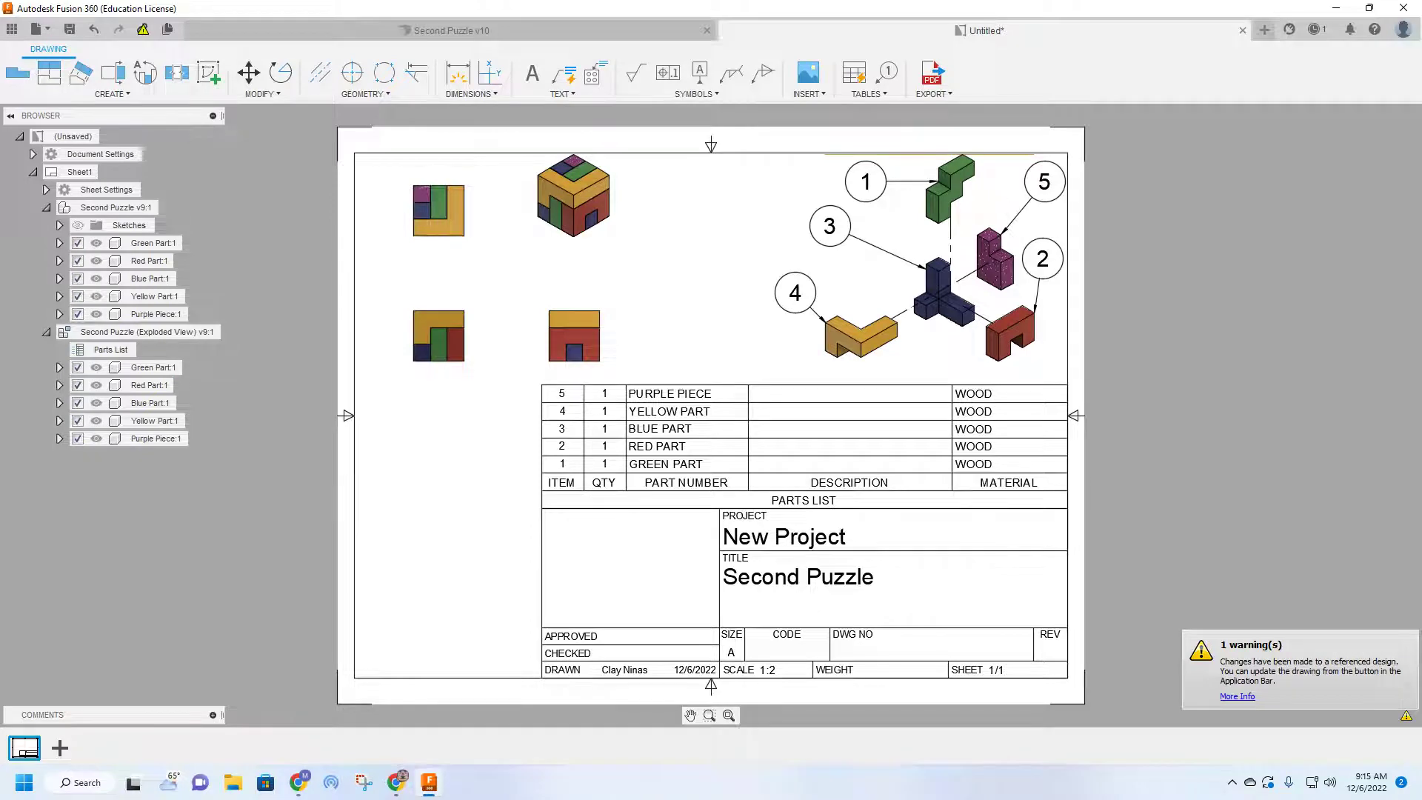
Switch to the "4.9 Document your assembly file" document in Chrome and show it full screen.
{"action": "key", "text": "super+Down"}
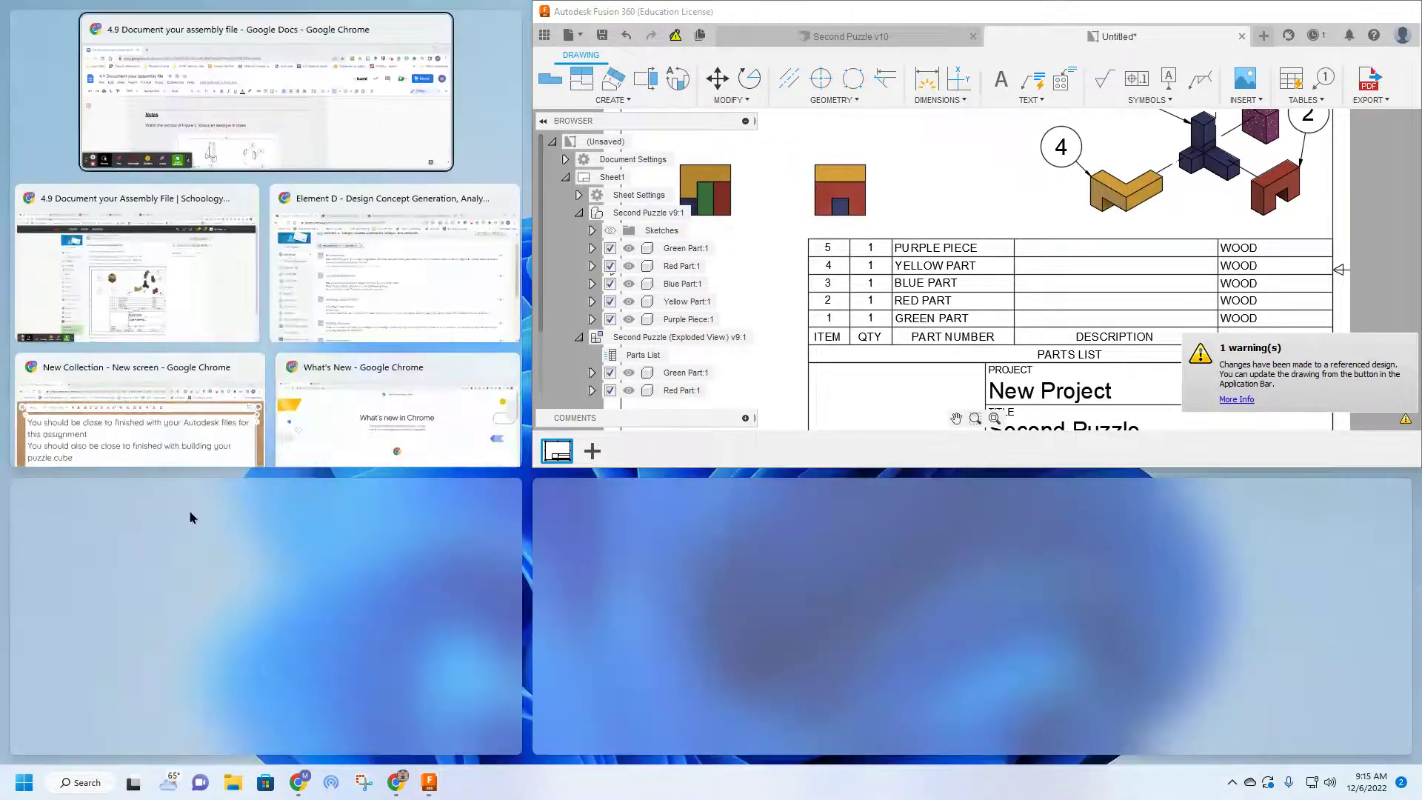
{"action": "left_click", "coordinate": [343, 115]}
{"action": "left_click", "coordinate": [1369, 11]}
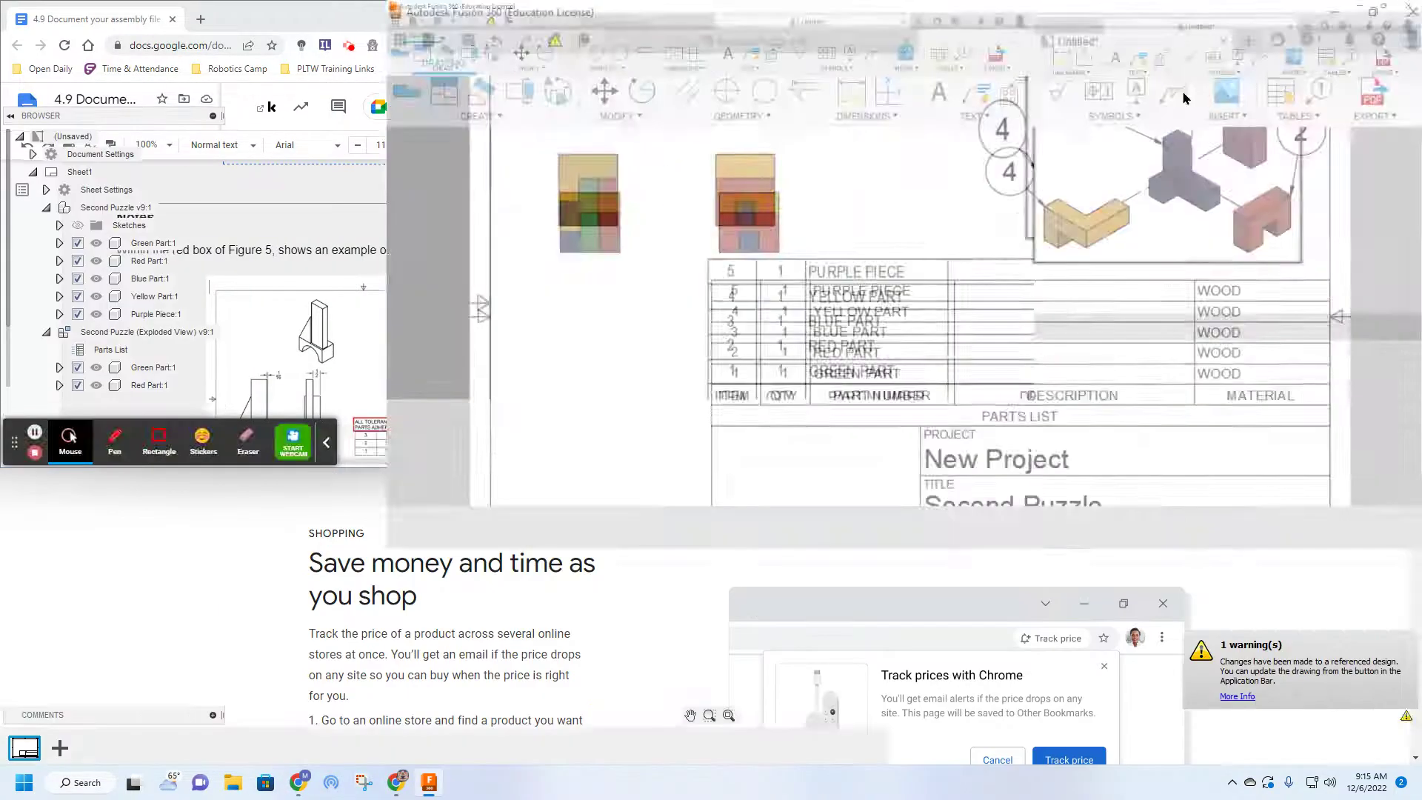
{"action": "mouse_move", "coordinate": [397, 787]}
{"action": "mouse_move", "coordinate": [299, 783]}
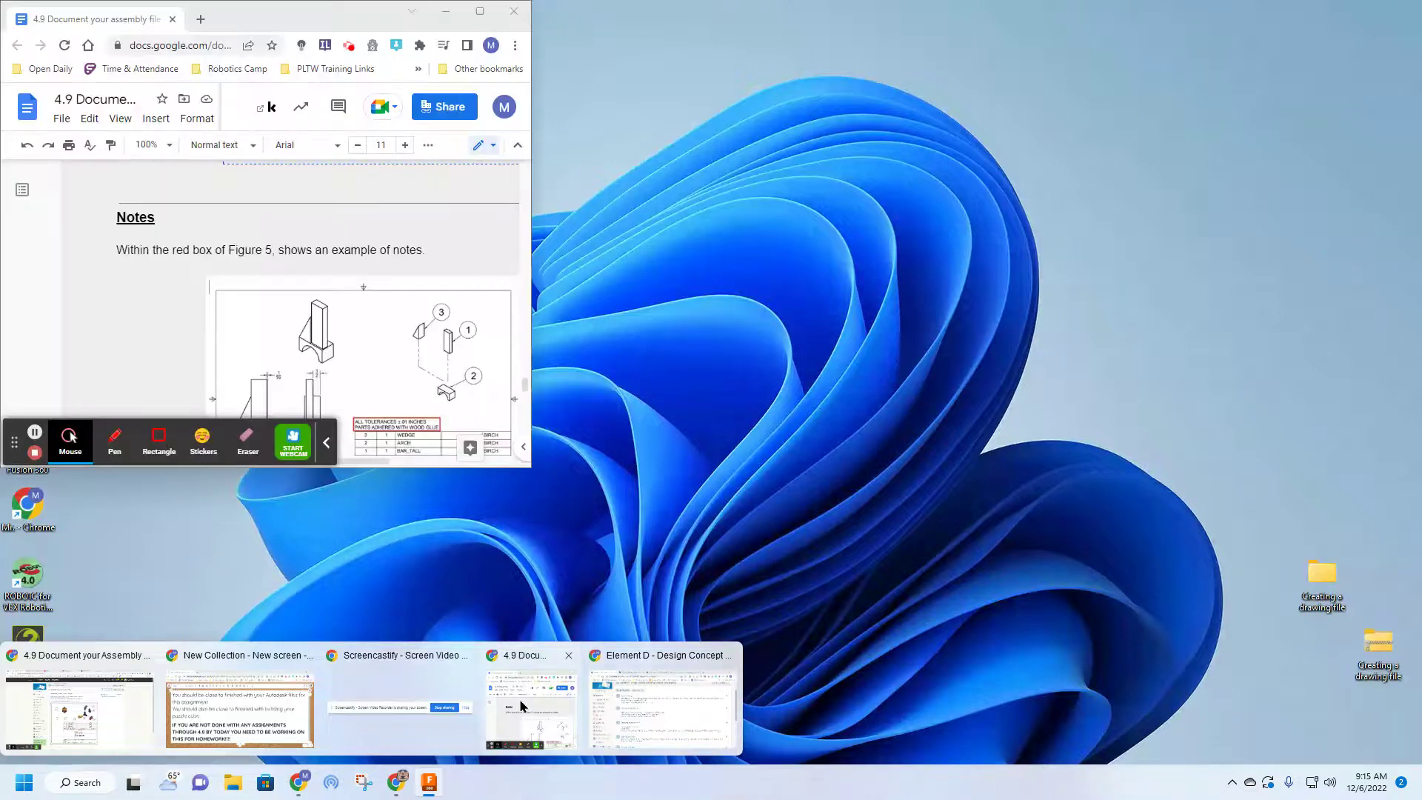
{"action": "left_click", "coordinate": [569, 706]}
{"action": "left_click", "coordinate": [479, 11]}
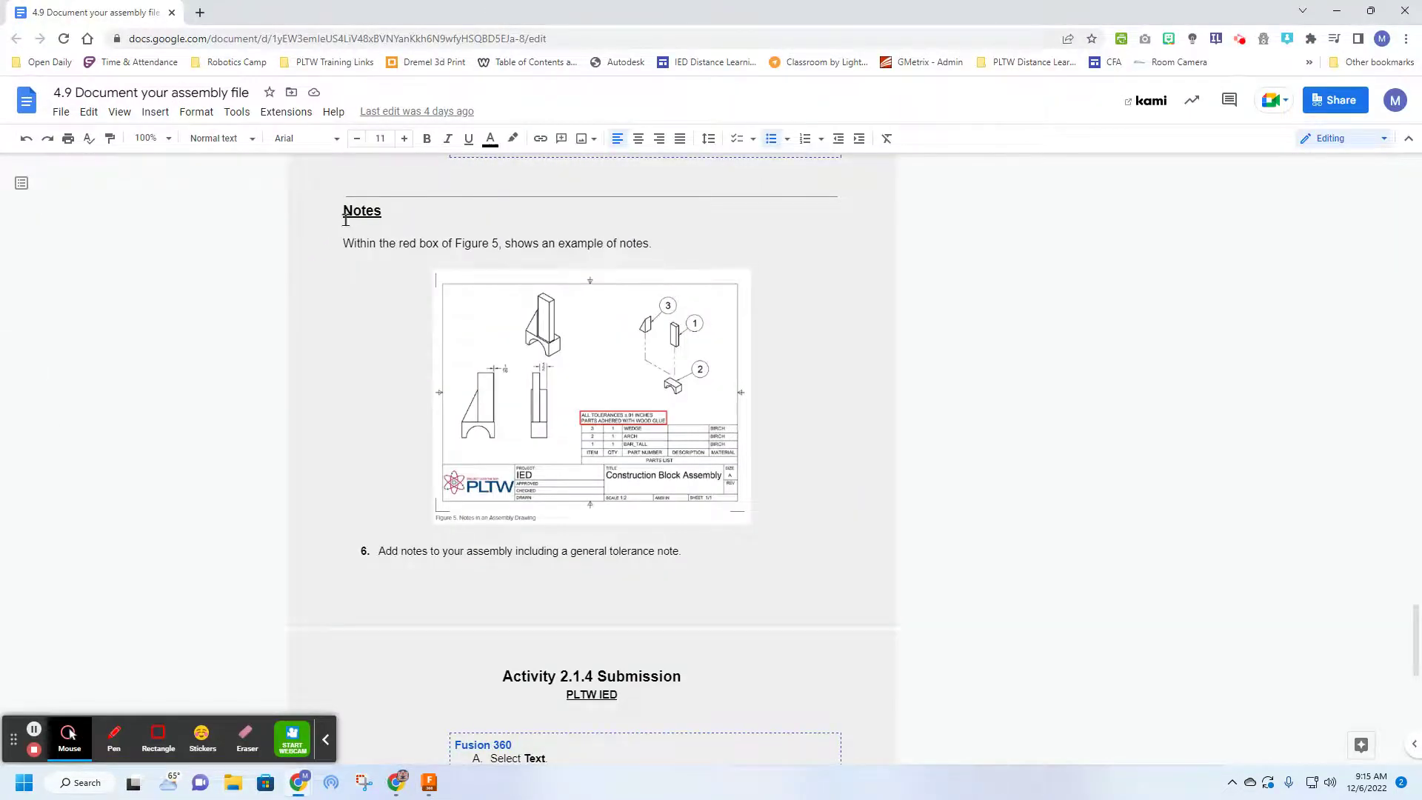
Review the Notes instructions and delete "including a general tolerance note." from item 6.
{"action": "scroll", "coordinate": [404, 256], "scroll_direction": "down", "scroll_amount": 1}
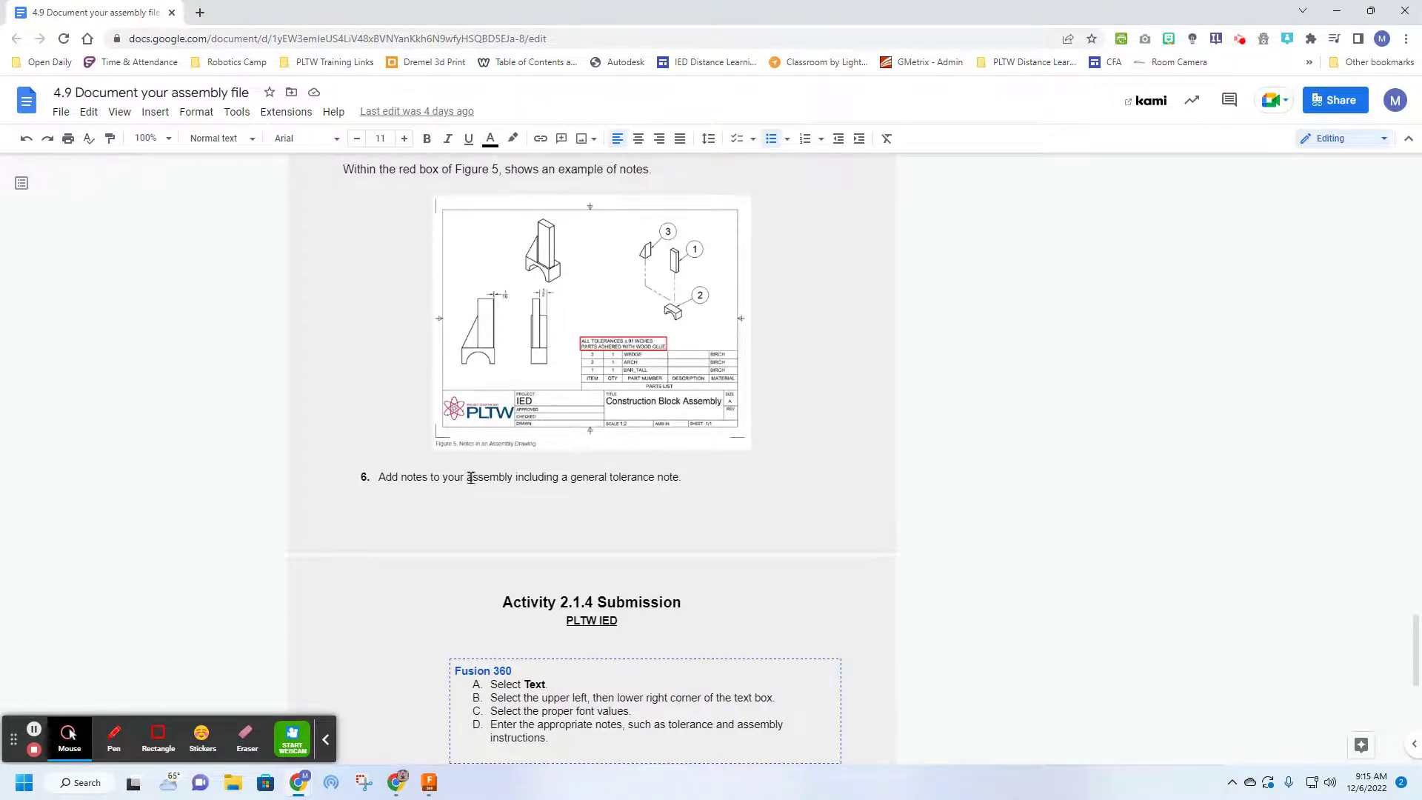
{"action": "scroll", "coordinate": [471, 476], "scroll_direction": "down", "scroll_amount": 2}
{"action": "scroll", "coordinate": [591, 353], "scroll_direction": "up", "scroll_amount": 1}
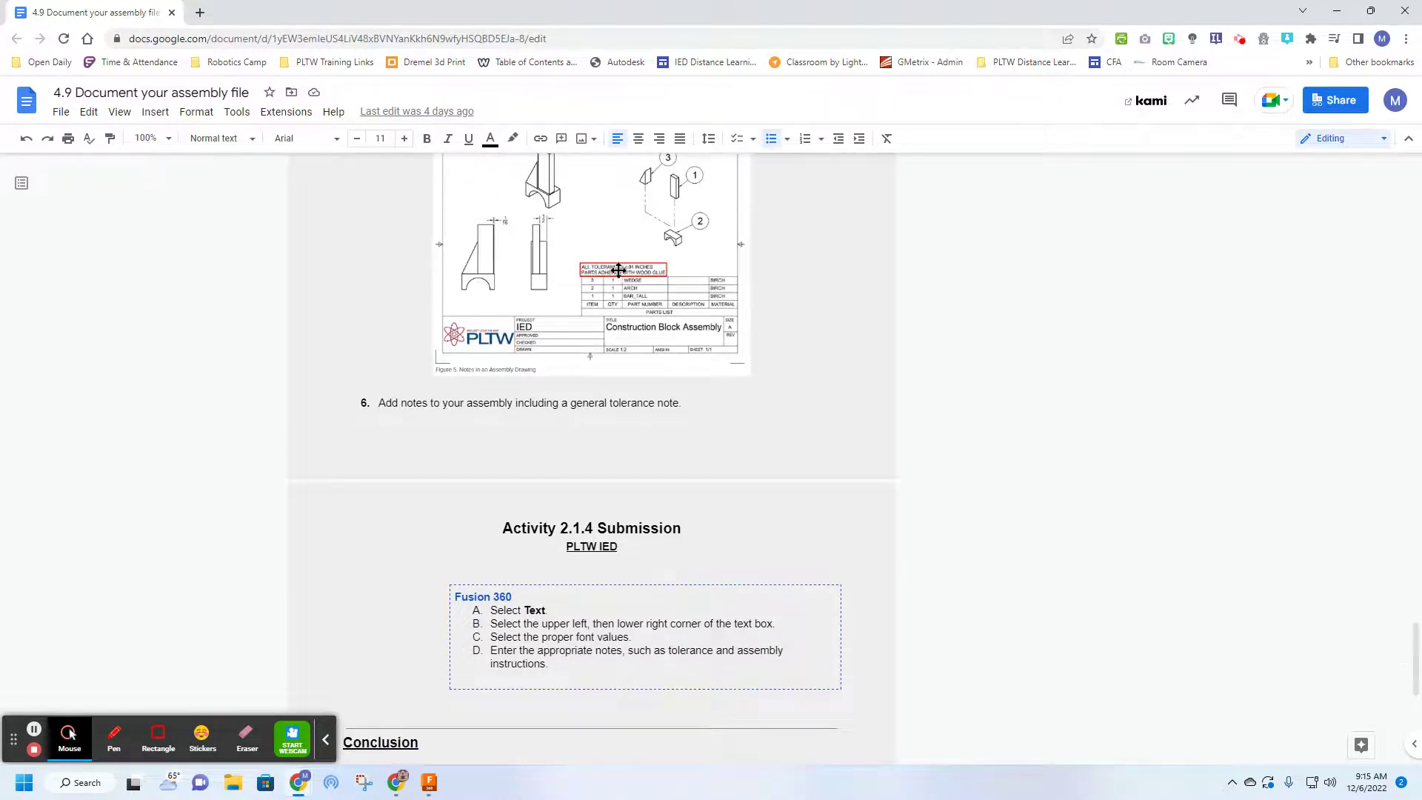
{"action": "scroll", "coordinate": [438, 333], "scroll_direction": "down", "scroll_amount": 2}
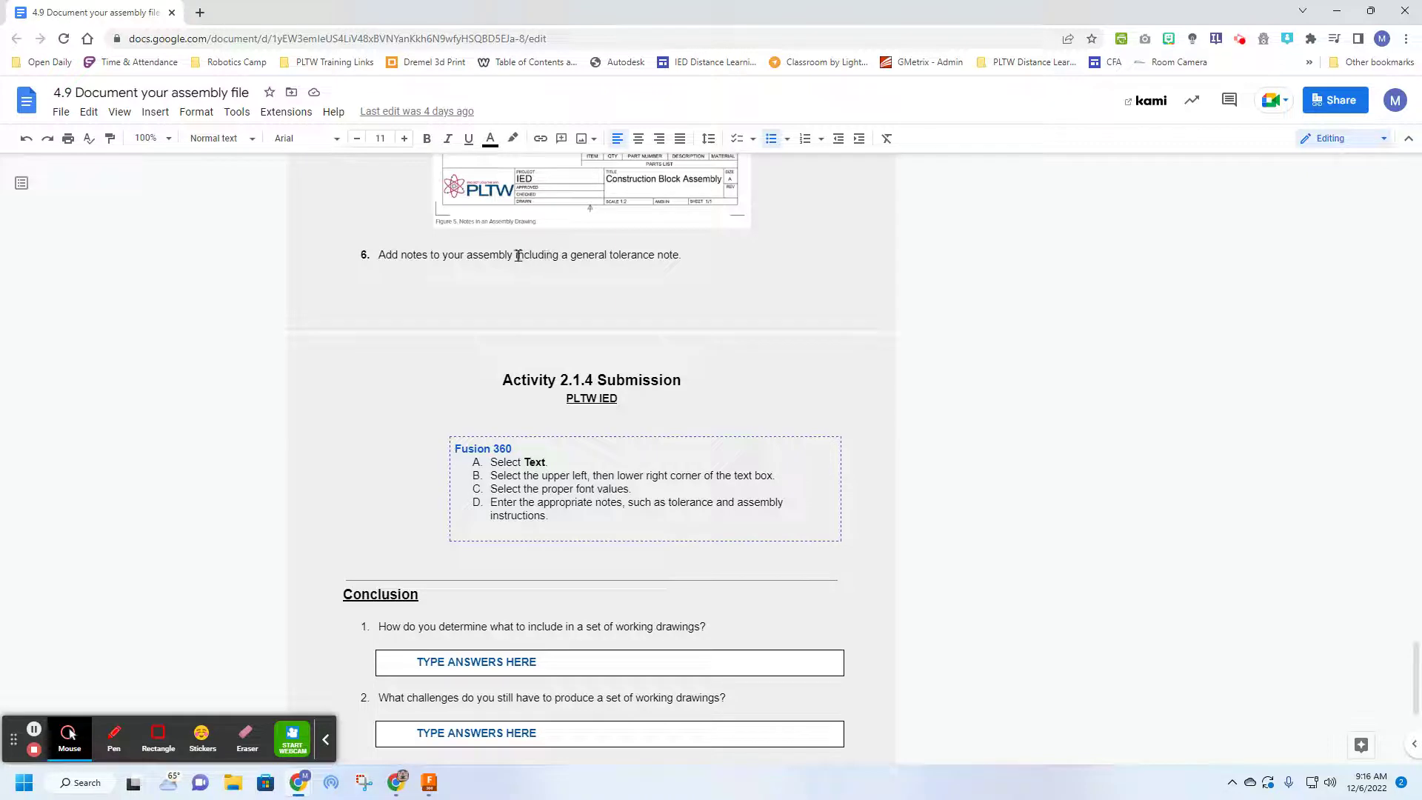
{"action": "left_click_drag", "start_coordinate": [515, 257], "coordinate": [681, 259]}
{"action": "key", "text": "BackSpace"}
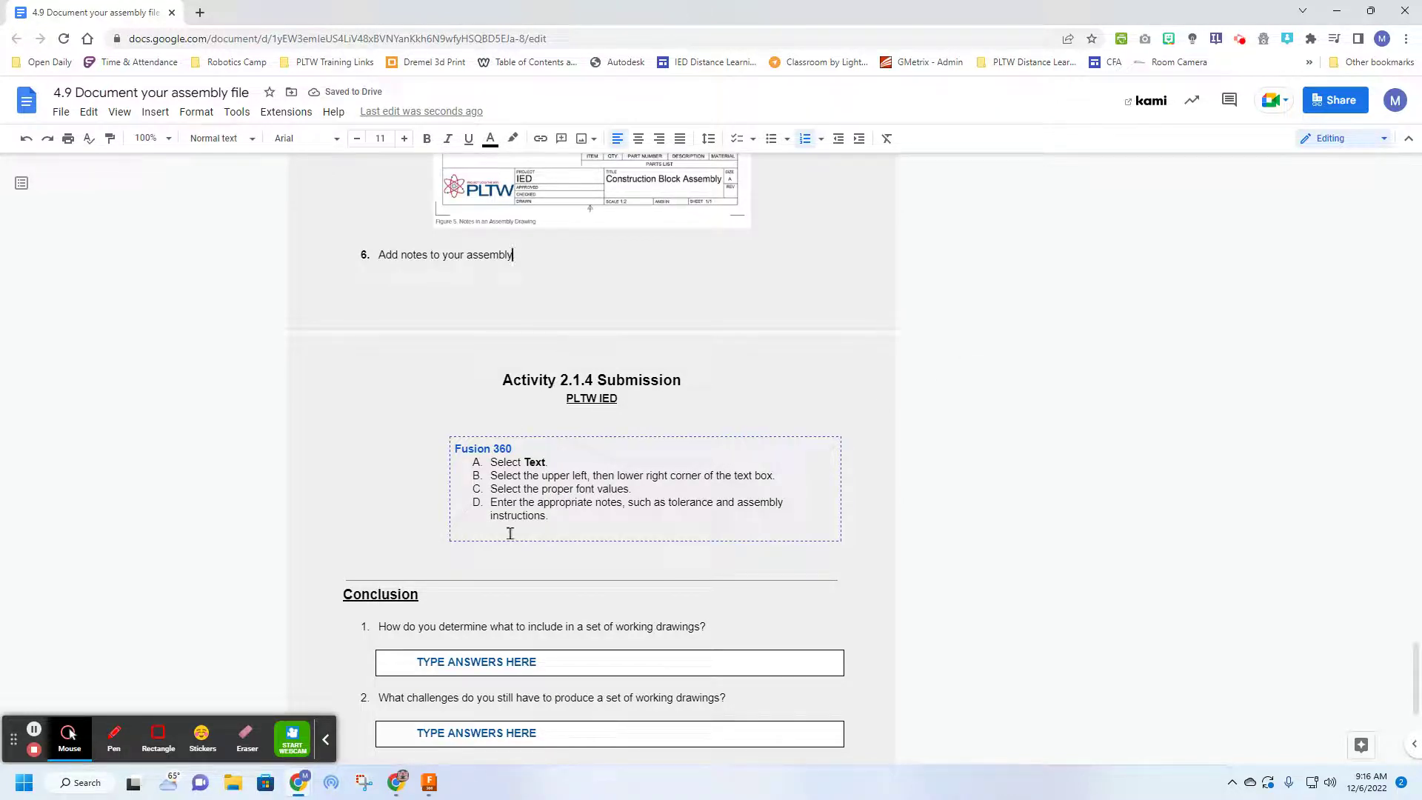
Back in the Fusion 360 drawing, add a text box above the parts list's Part Number column reading "All parts are adhered with tacky glue".
{"action": "key", "text": "alt+Tab"}
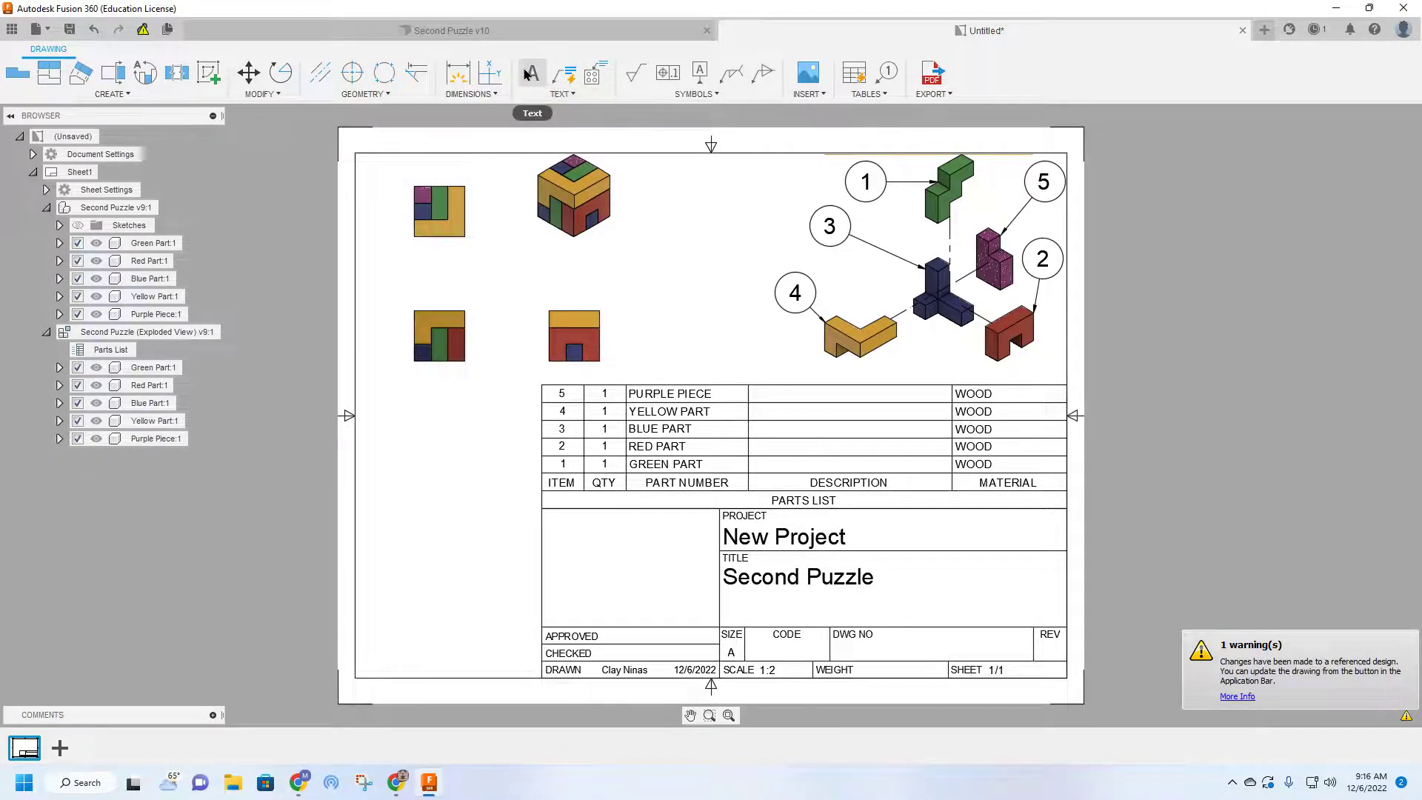
{"action": "left_click", "coordinate": [561, 95]}
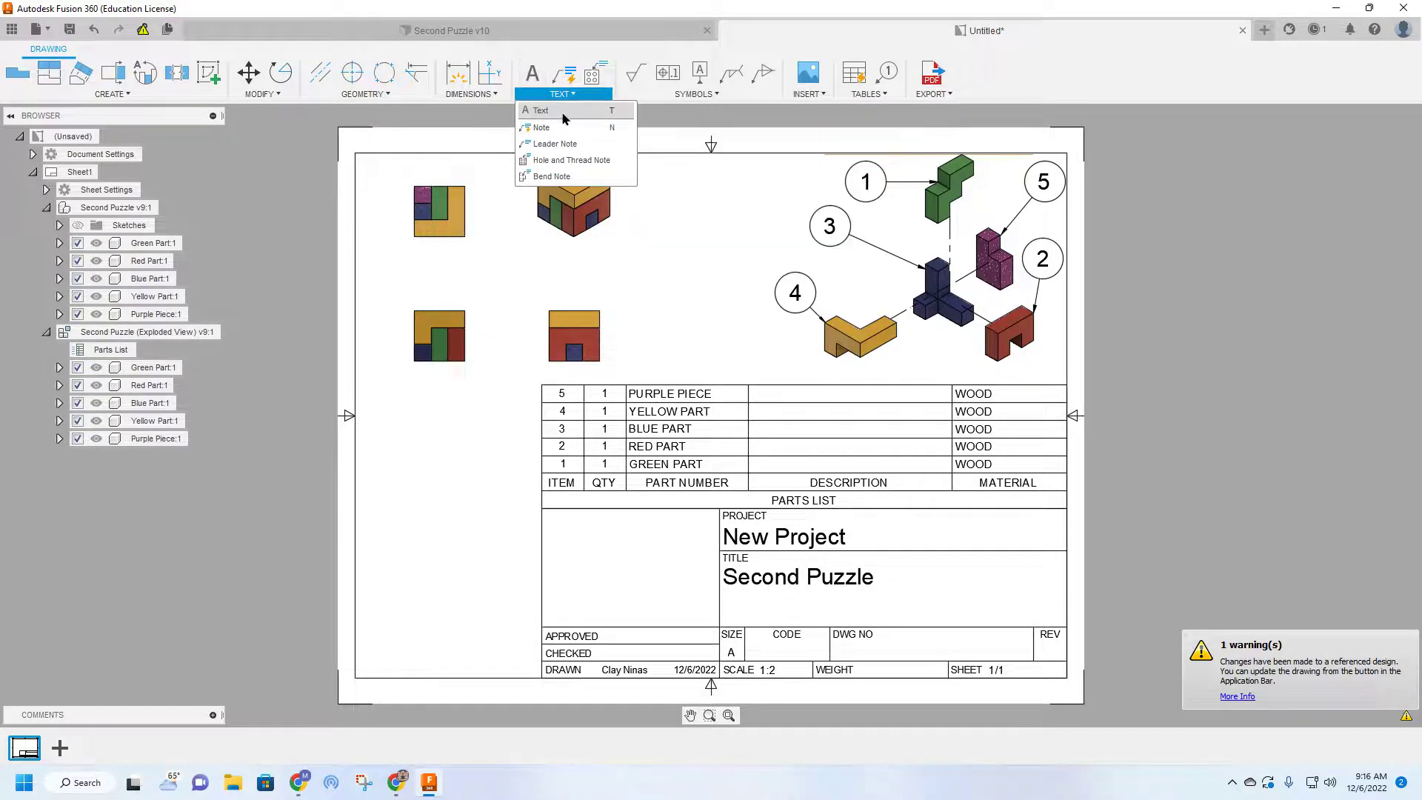
{"action": "left_click", "coordinate": [547, 111]}
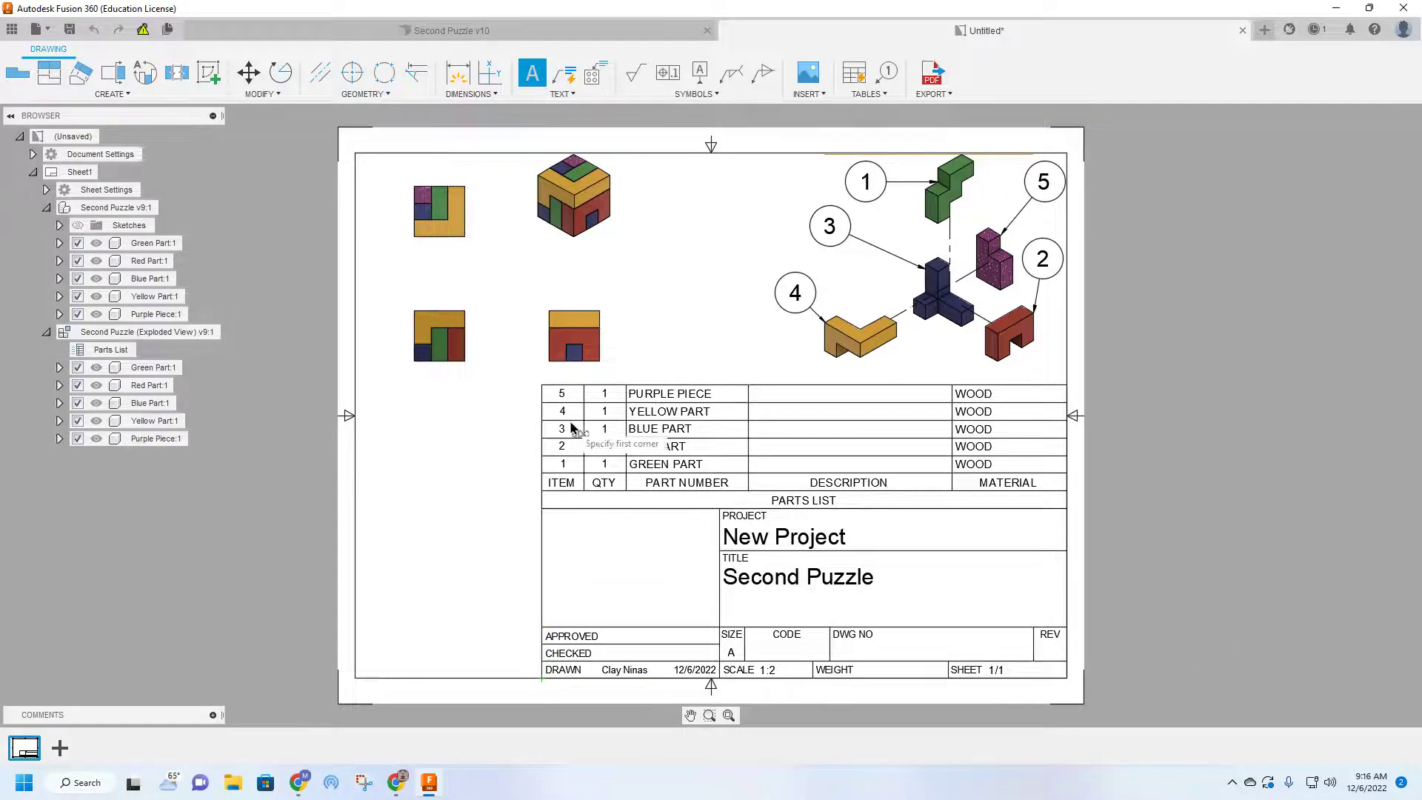
{"action": "left_click", "coordinate": [628, 385]}
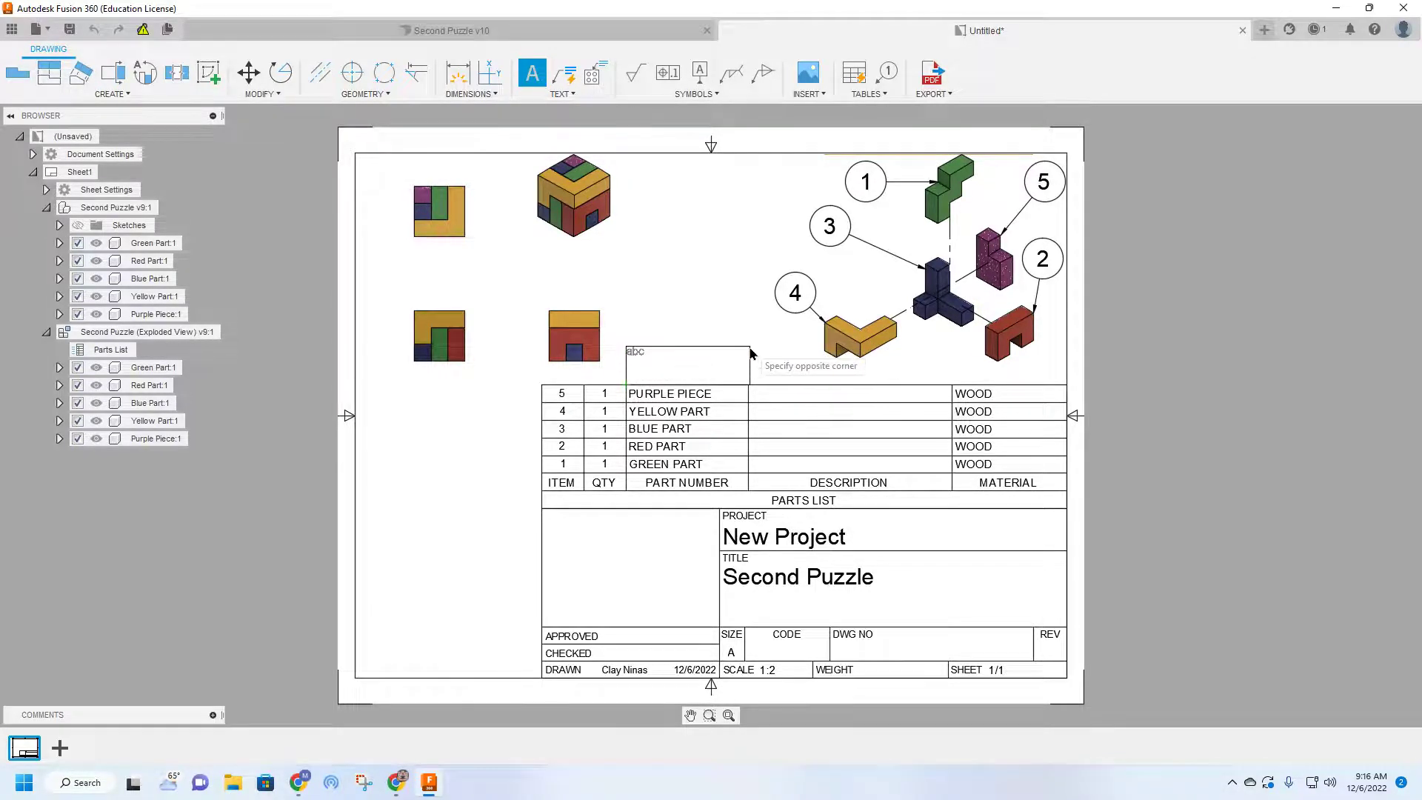
{"action": "left_click", "coordinate": [749, 354]}
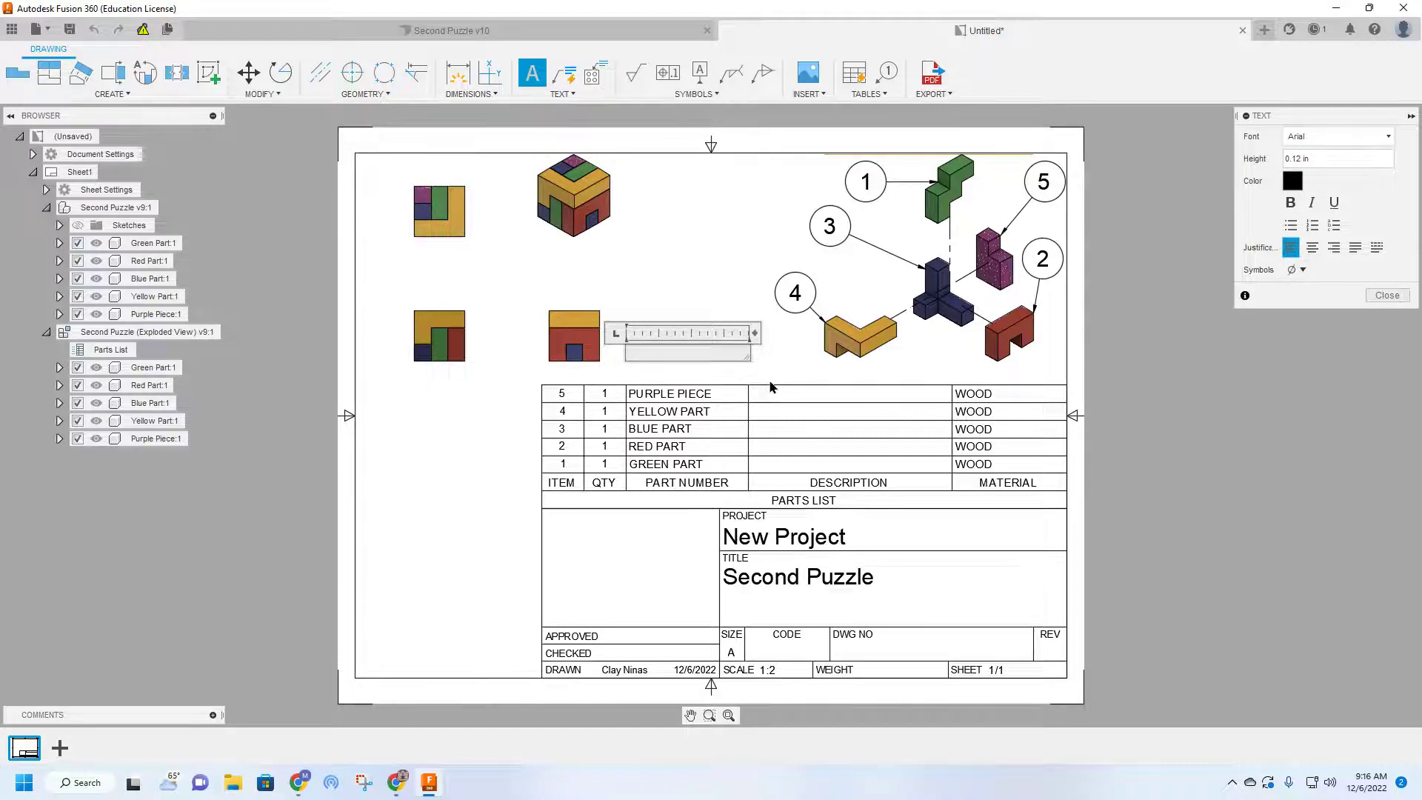
{"action": "type", "text": "All parts are adhered with tacky glue"}
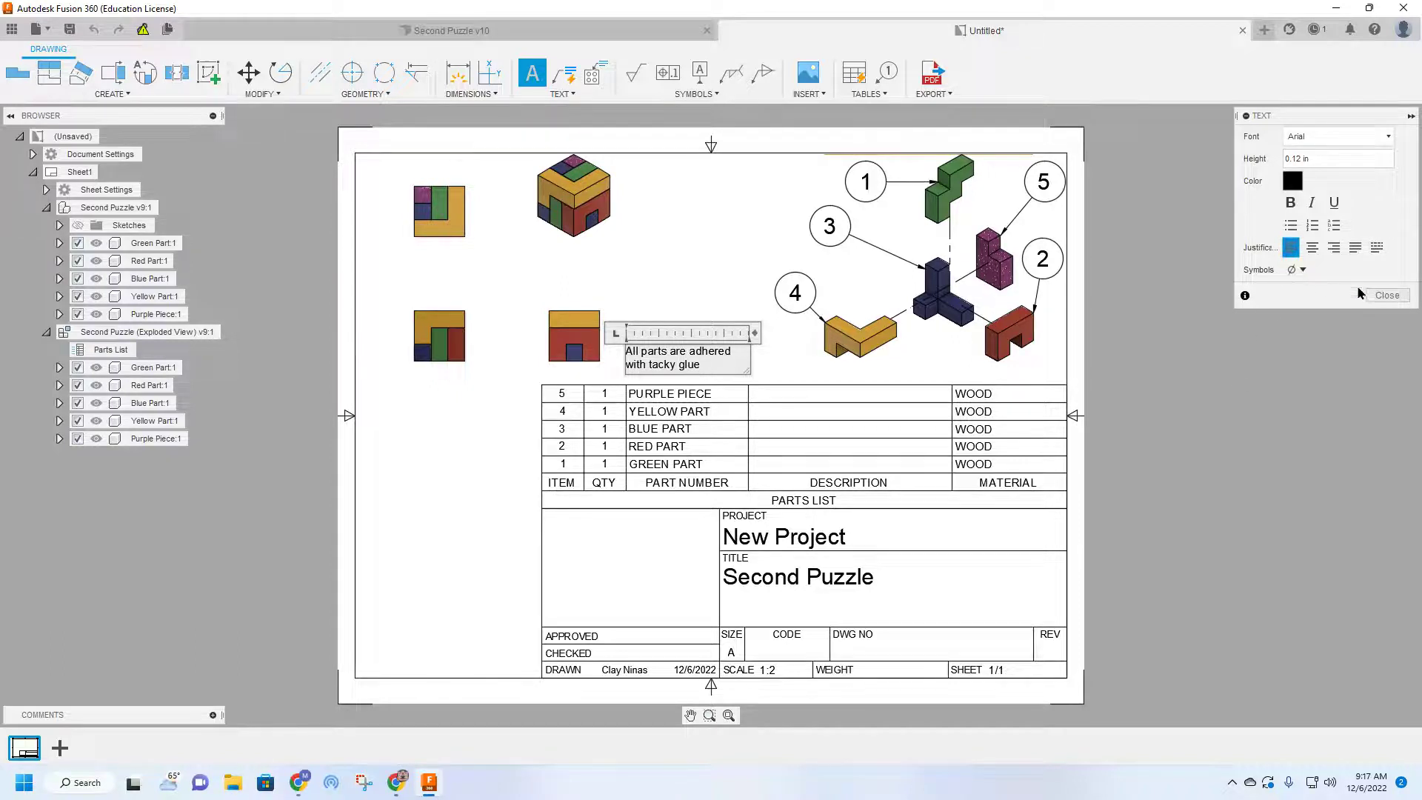
{"action": "left_click", "coordinate": [1310, 276]}
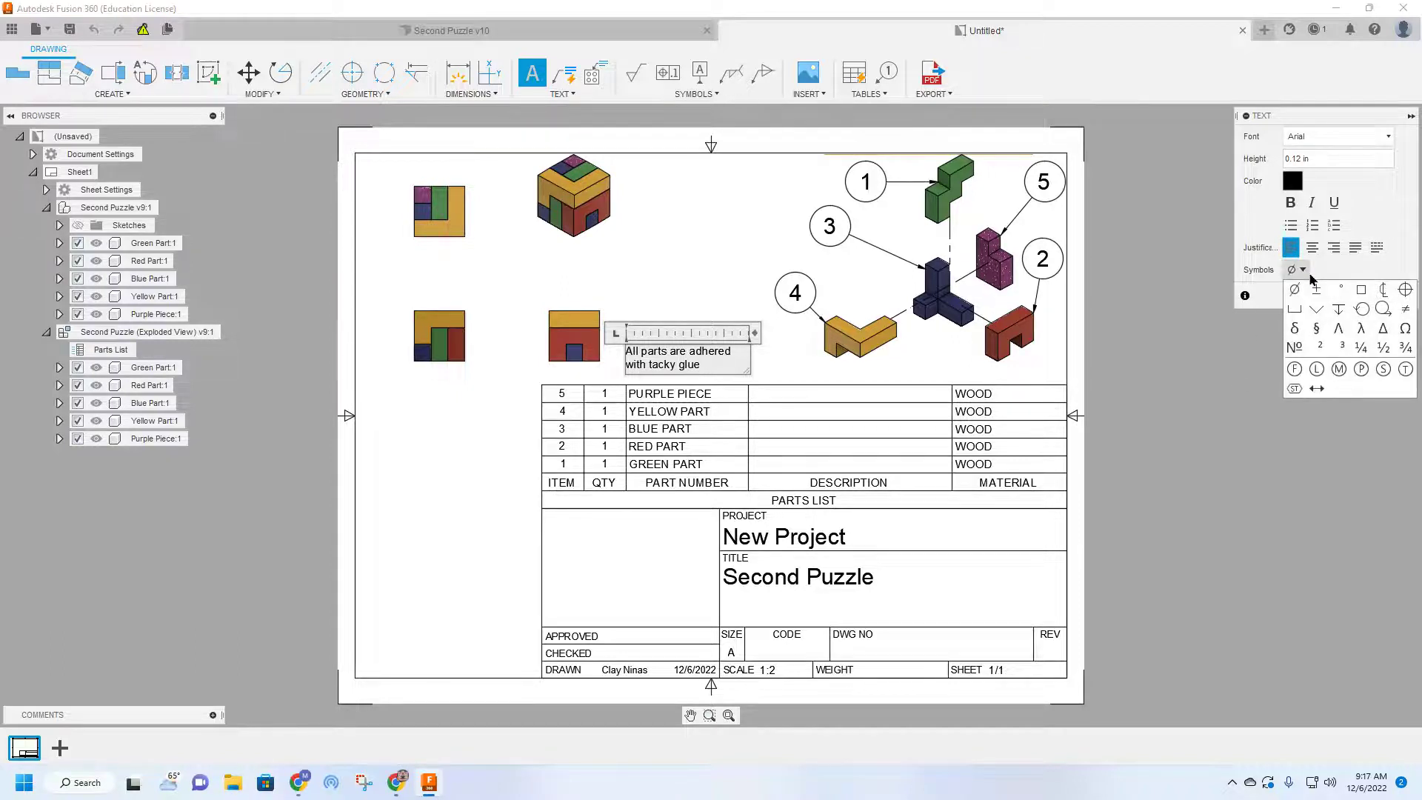
{"action": "left_click", "coordinate": [1303, 271]}
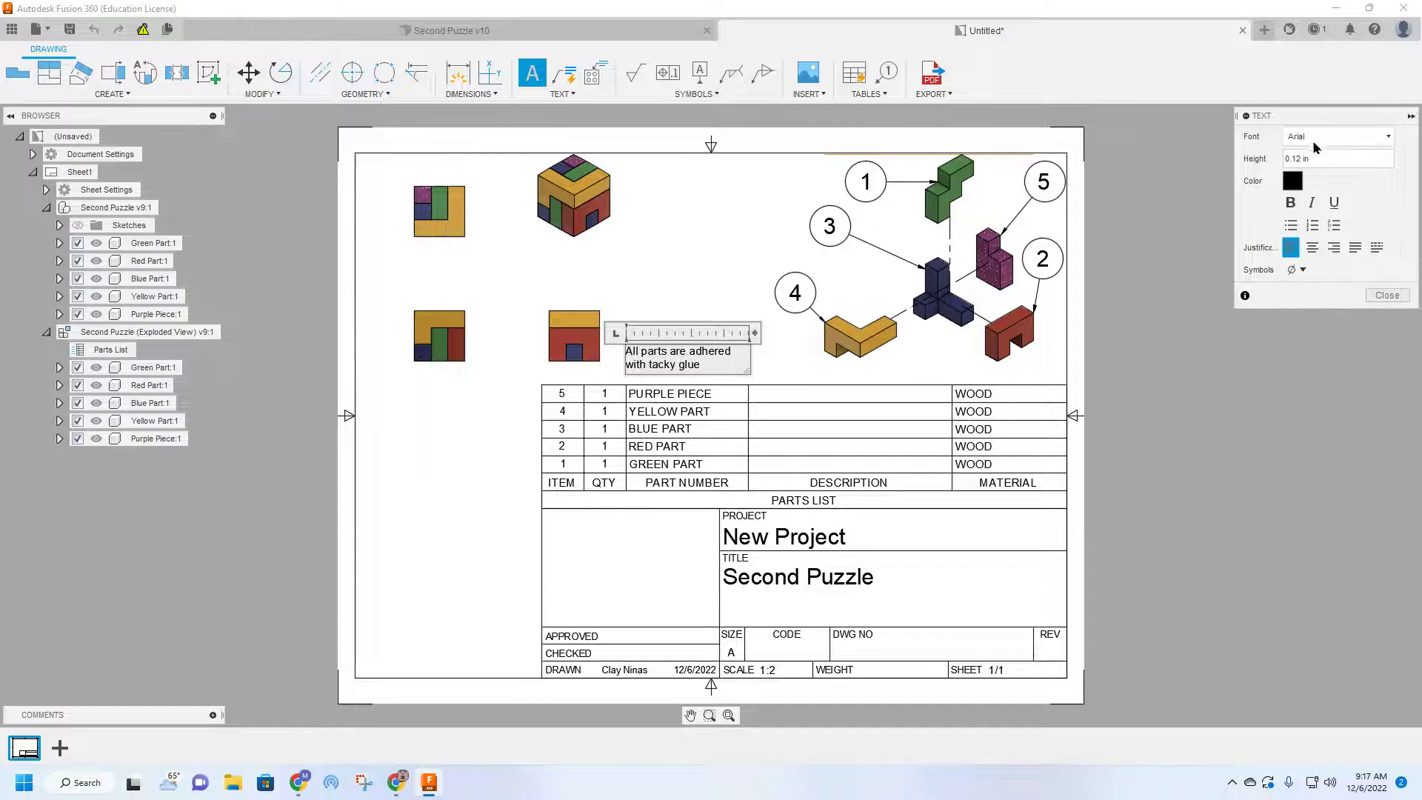
{"action": "left_click", "coordinate": [1387, 295]}
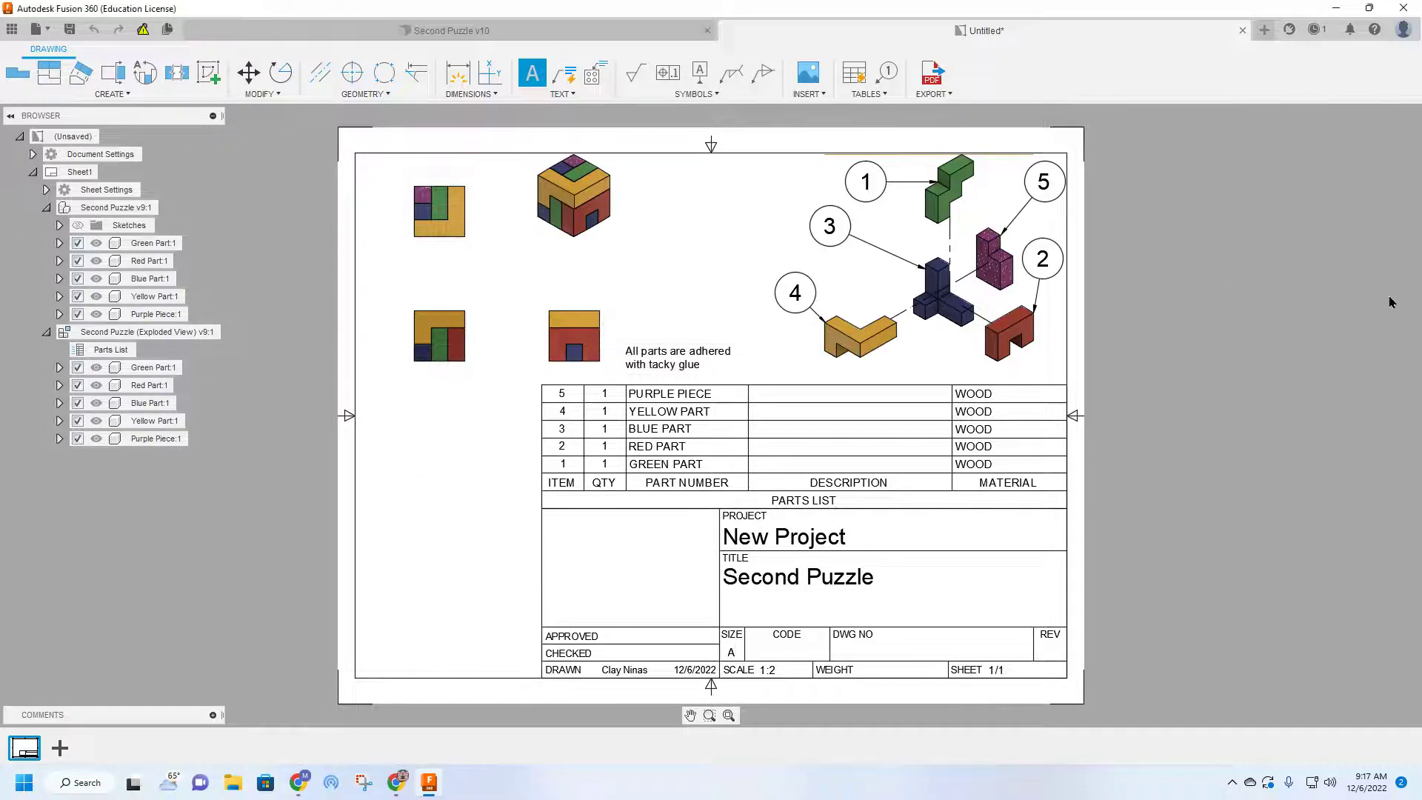
Move the glue note down and widen its text box so the note sits on one line directly above the parts list.
{"action": "left_click", "coordinate": [689, 359]}
{"action": "left_click", "coordinate": [717, 341]}
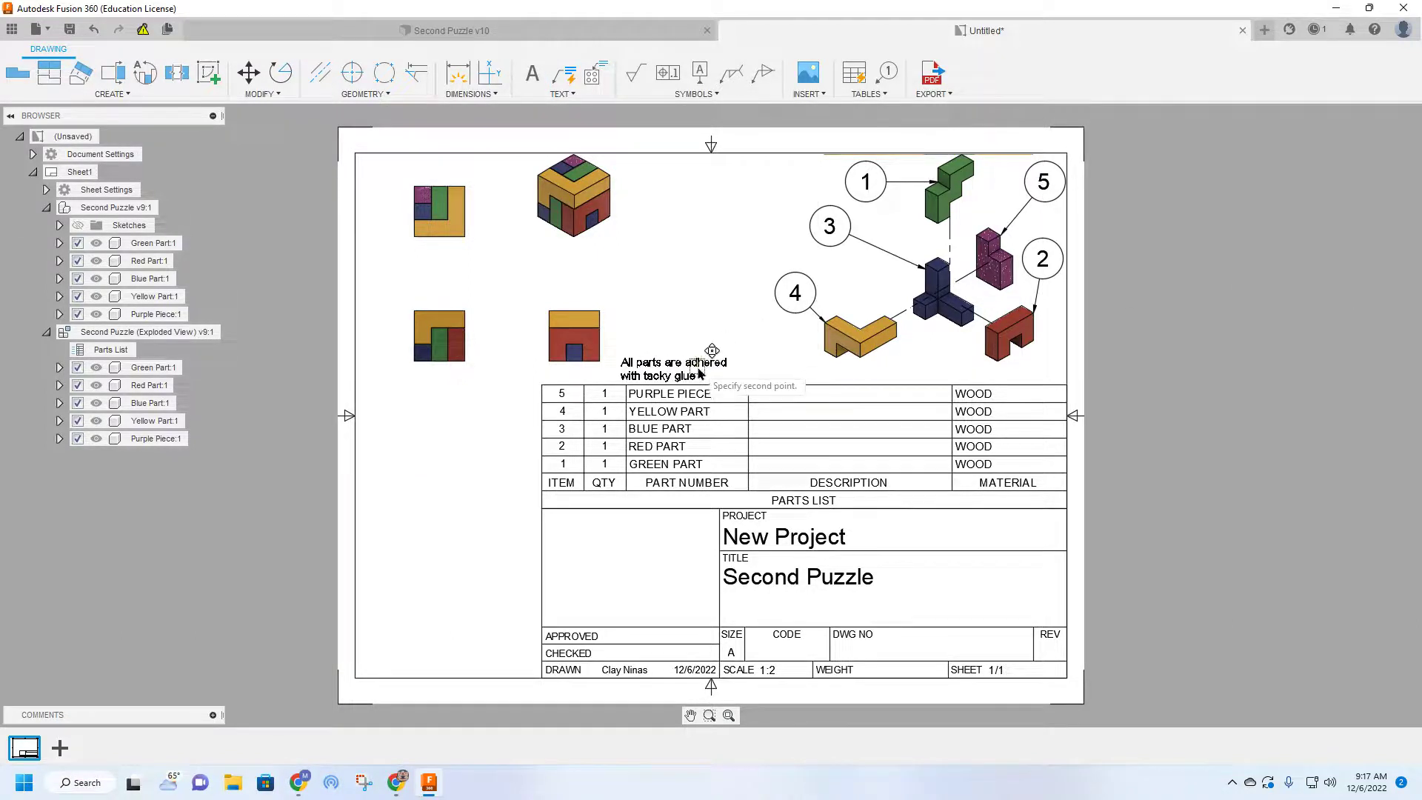
{"action": "left_click", "coordinate": [711, 369]}
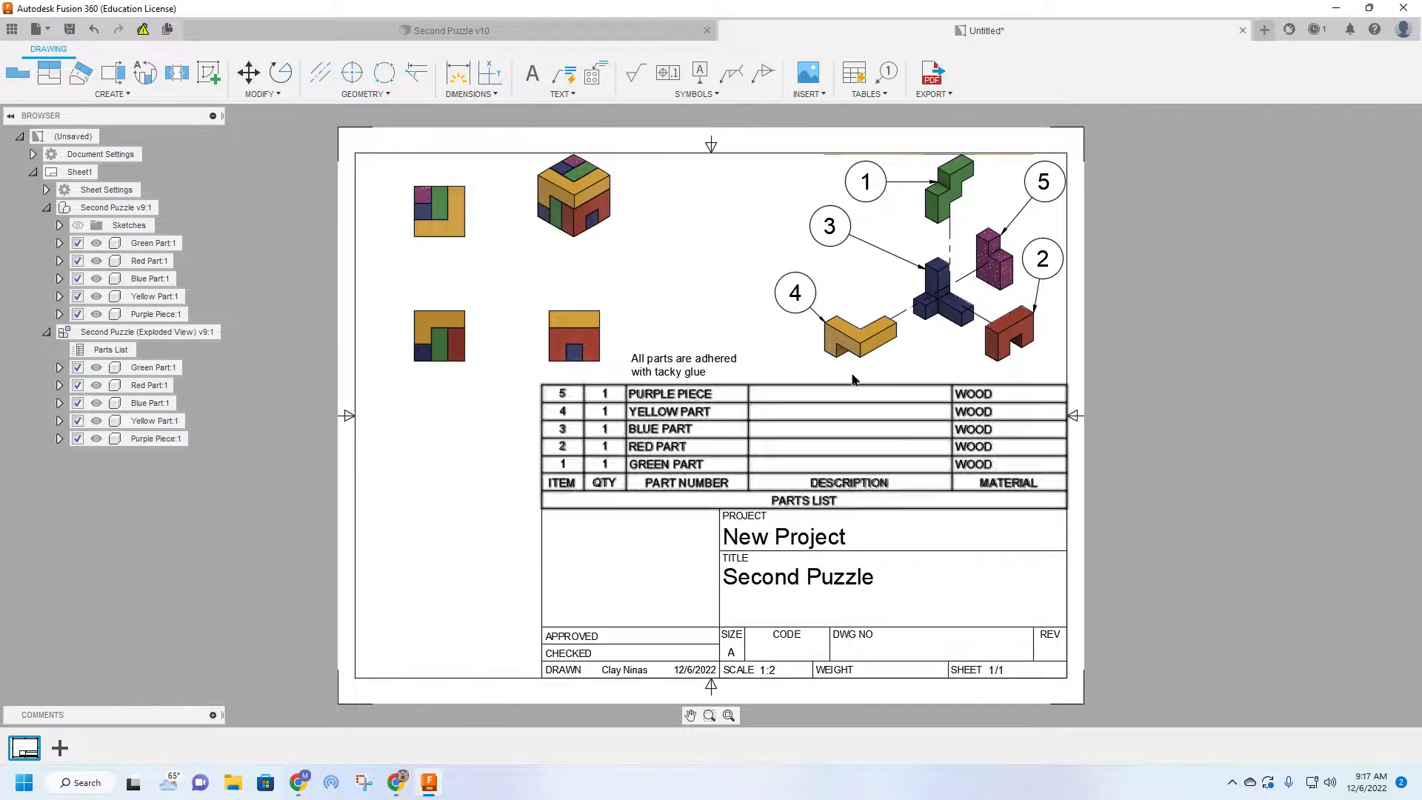
{"action": "left_click", "coordinate": [748, 352]}
{"action": "left_click_drag", "start_coordinate": [754, 355], "coordinate": [793, 375]}
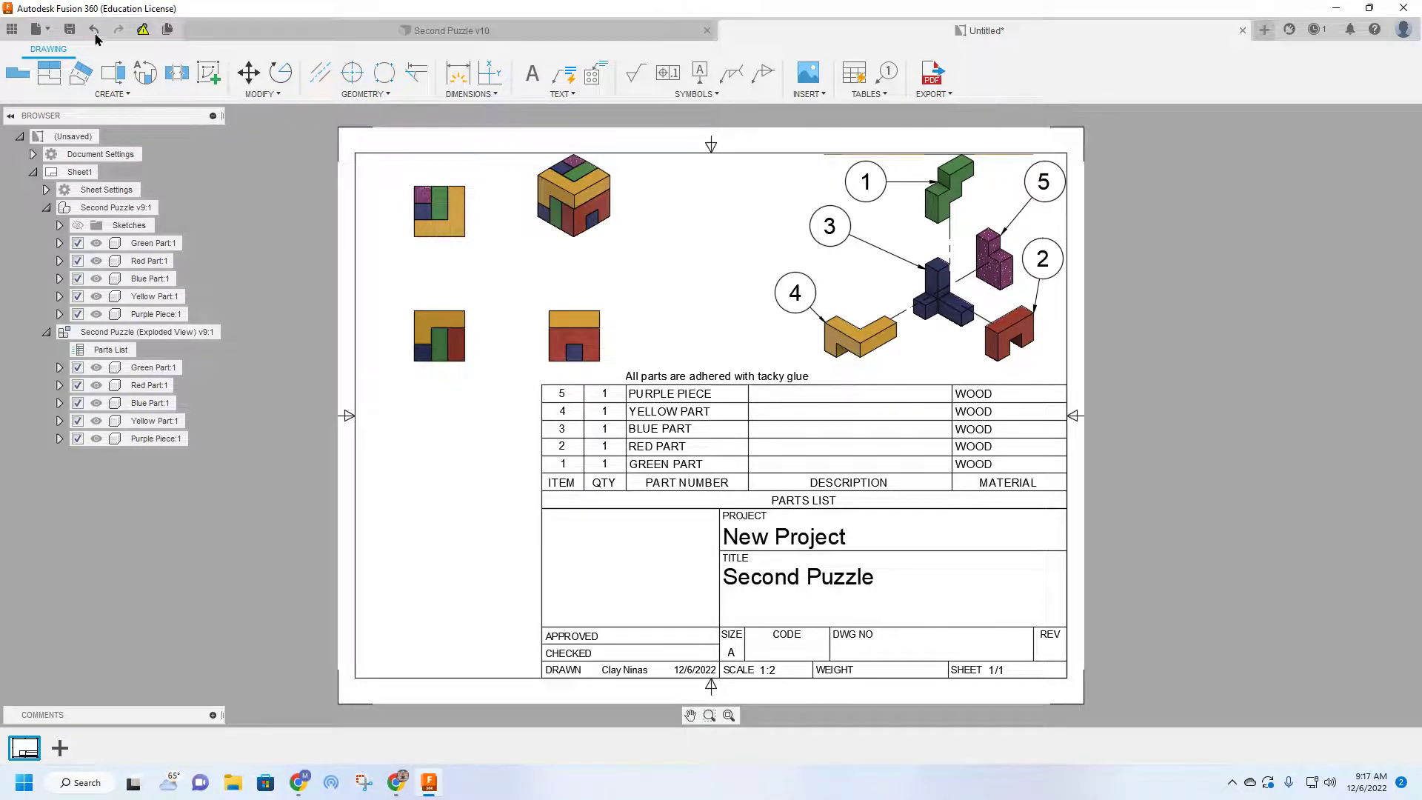
Update the drawing to the latest design version and save it as Presentation Drawing in the Puzzle Cube folder.
{"action": "left_click", "coordinate": [144, 28]}
{"action": "left_click", "coordinate": [69, 29]}
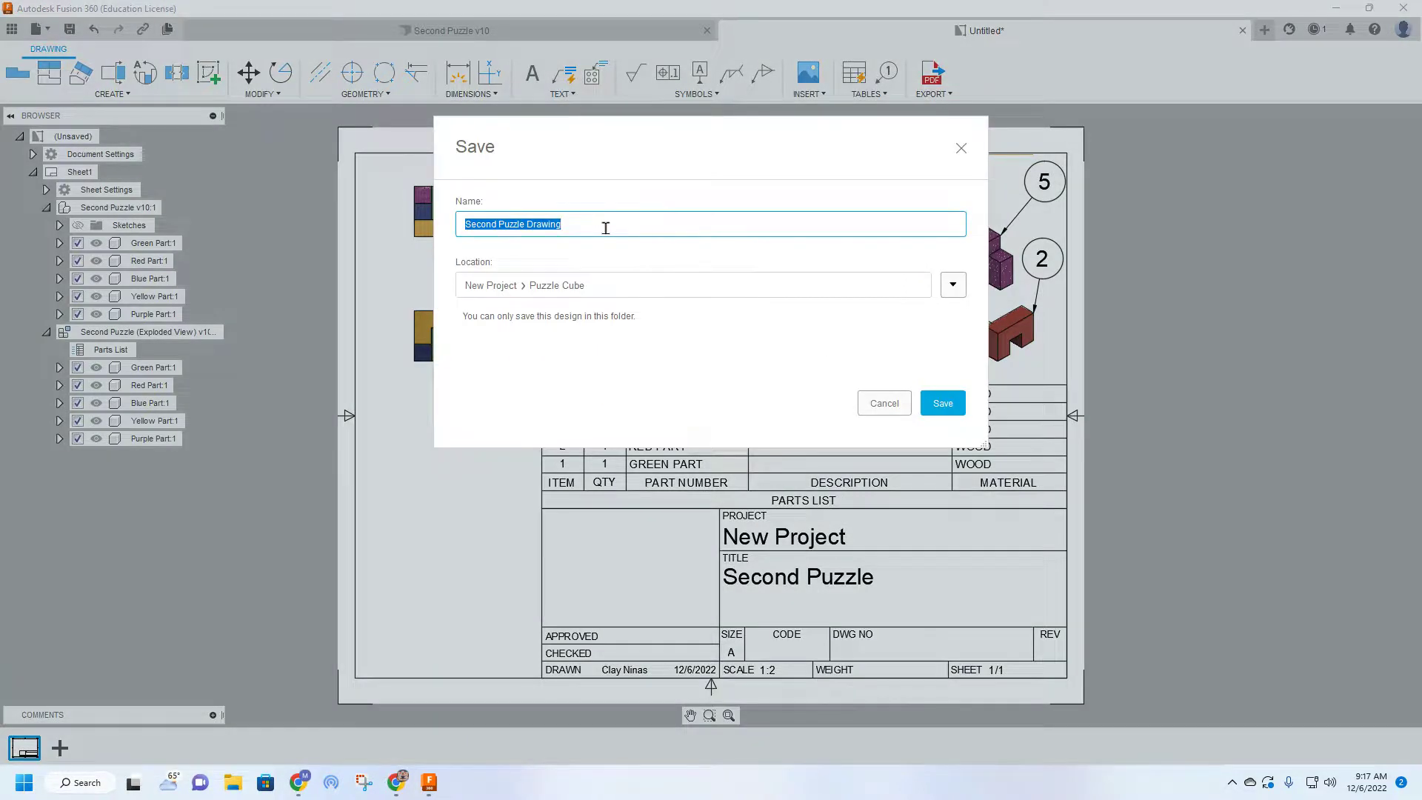
{"action": "type", "text": "Pren"}
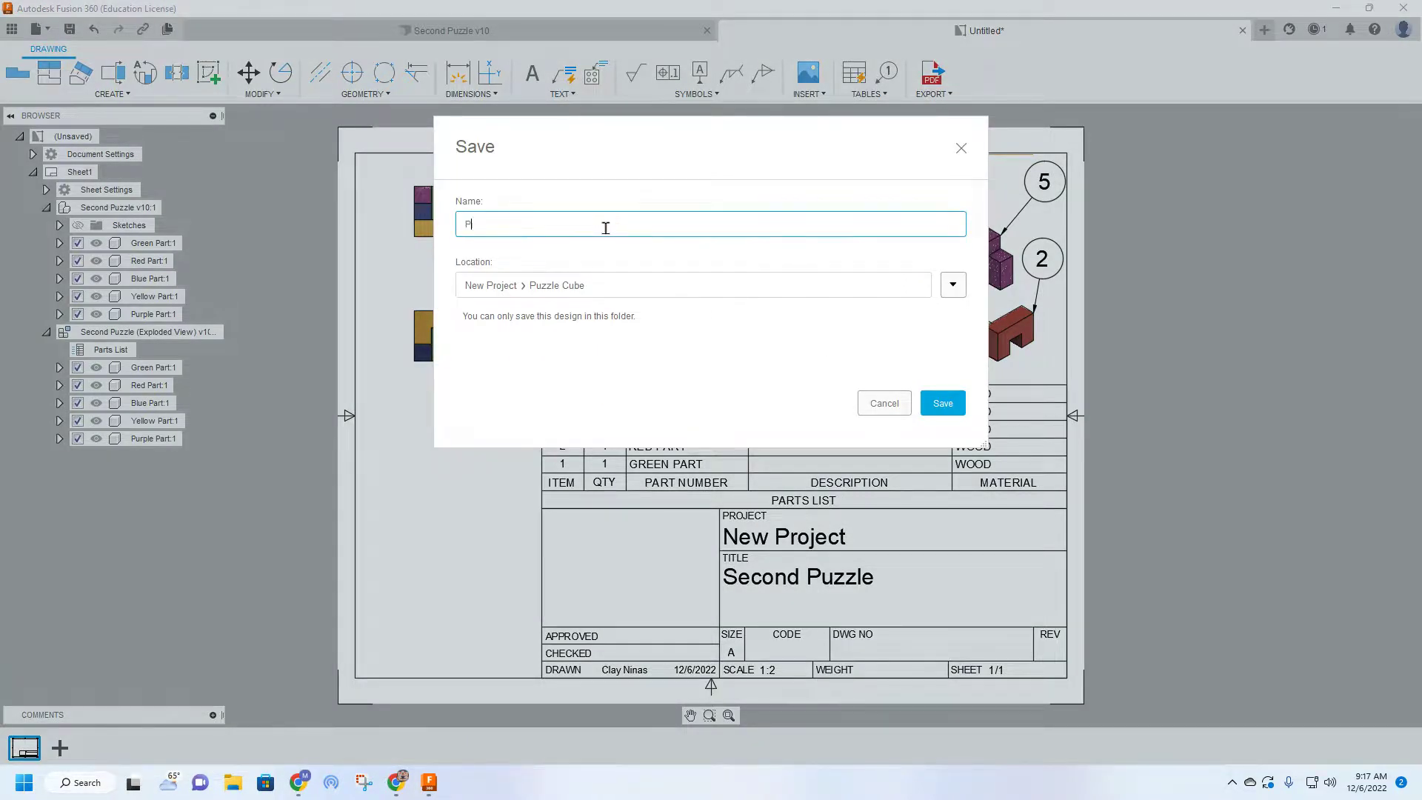
{"action": "key", "text": "BackSpace"}
{"action": "key", "text": "BackSpace"}
{"action": "key", "text": "BackSpace"}
{"action": "key", "text": "BackSpace"}
{"action": "key", "text": "BackSpace"}
{"action": "type", "text": "resentation Cube"}
{"action": "key", "text": "Return"}
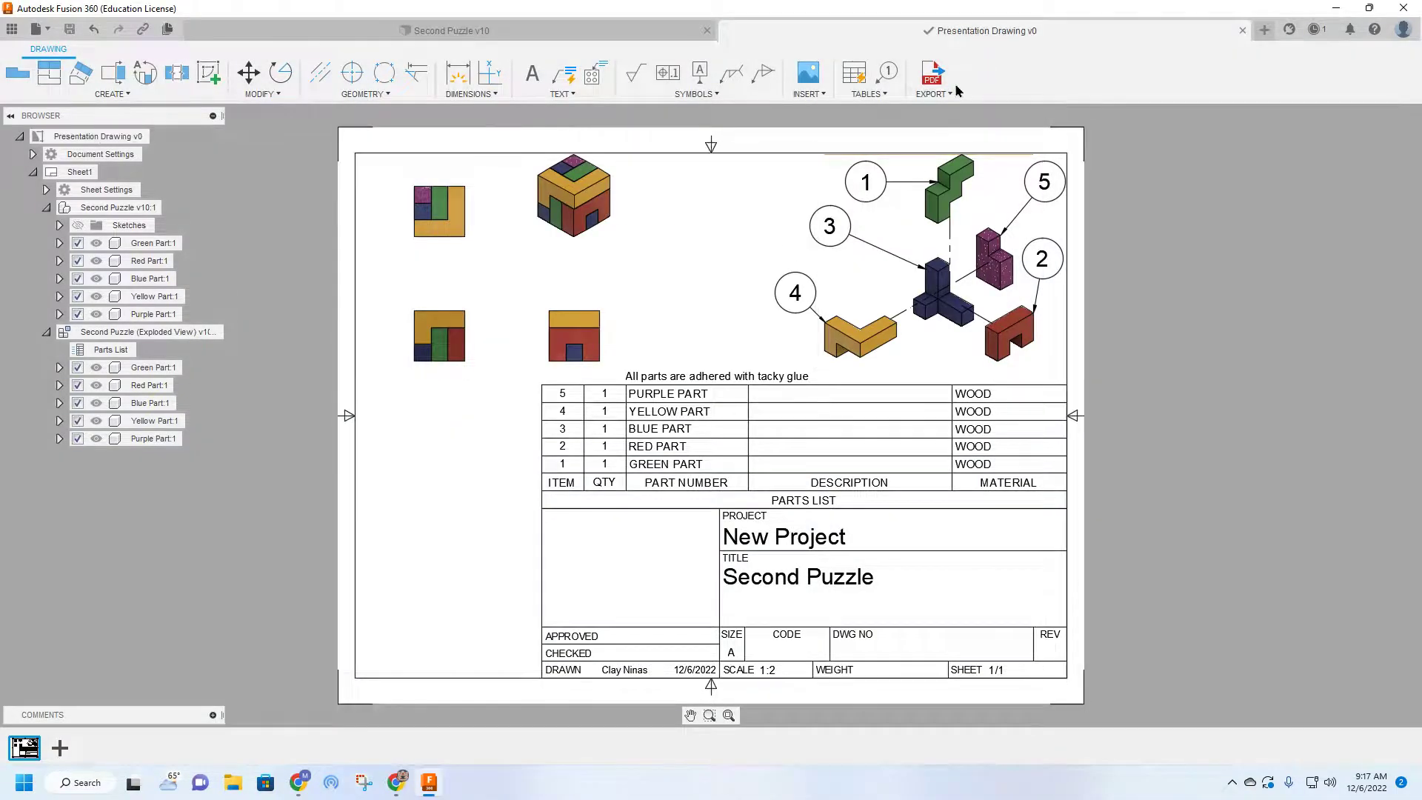
Export all sheets as the PDF "Presentation Drawing v1" to Downloads, with Open PDF and Lineweights enabled.
{"action": "left_click", "coordinate": [935, 74]}
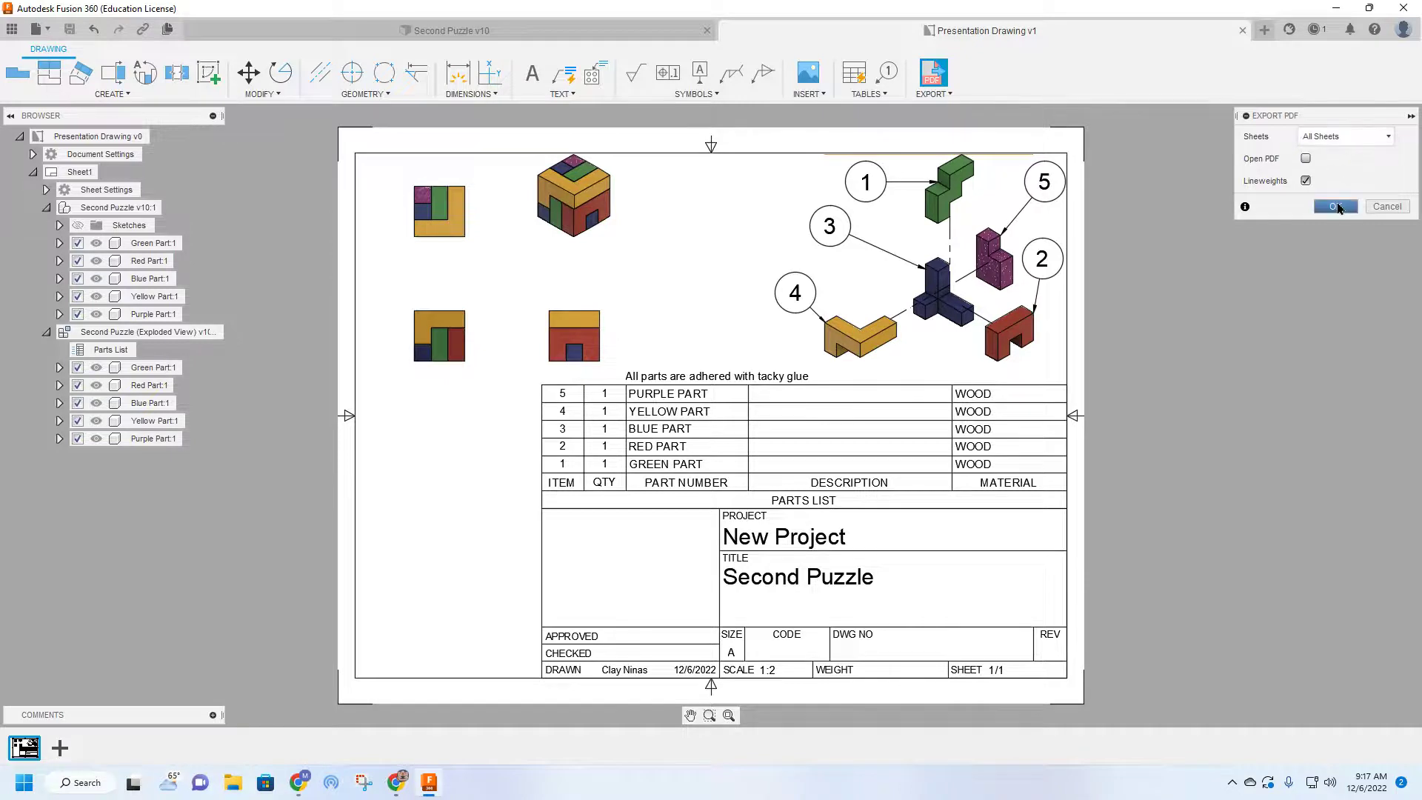
{"action": "left_click", "coordinate": [1306, 159]}
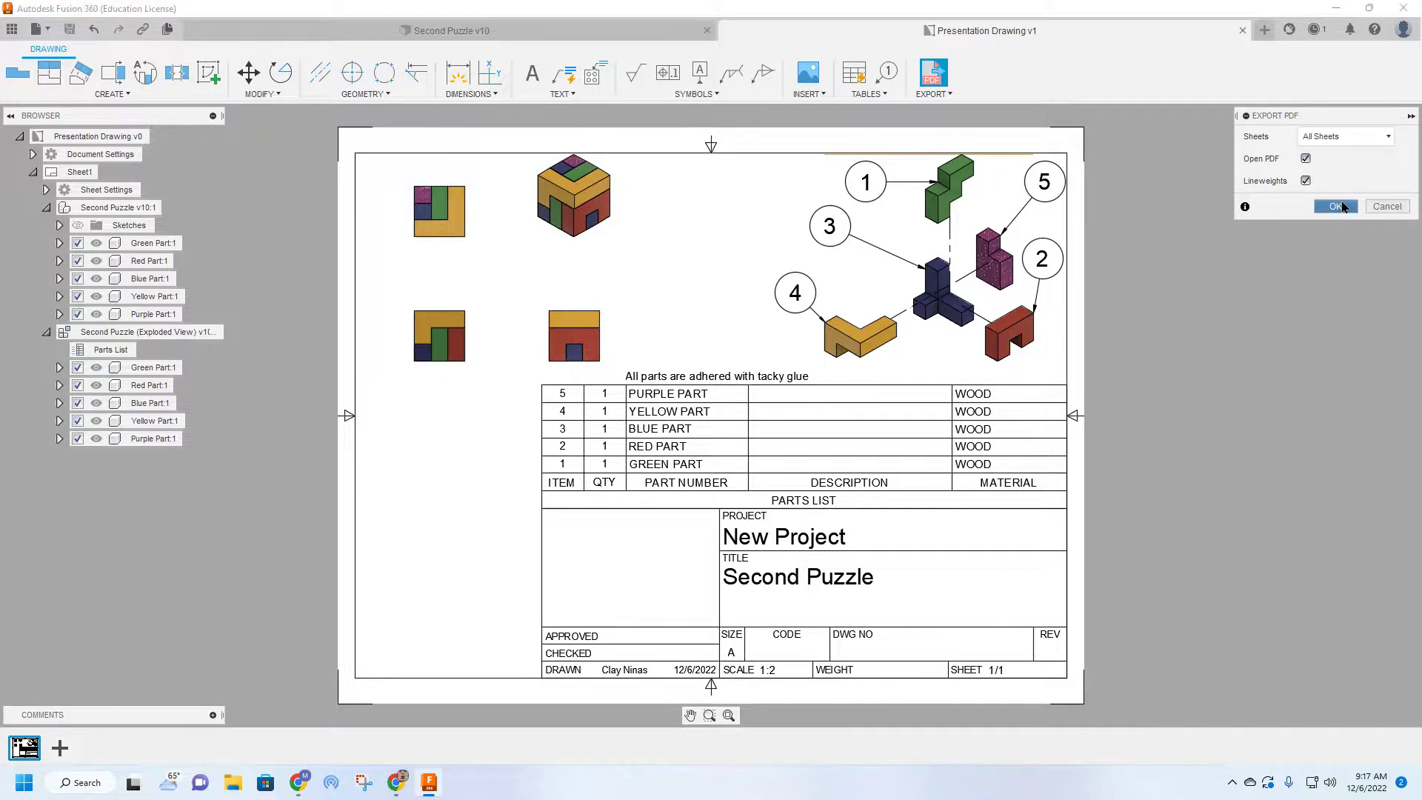
{"action": "left_click", "coordinate": [1339, 207]}
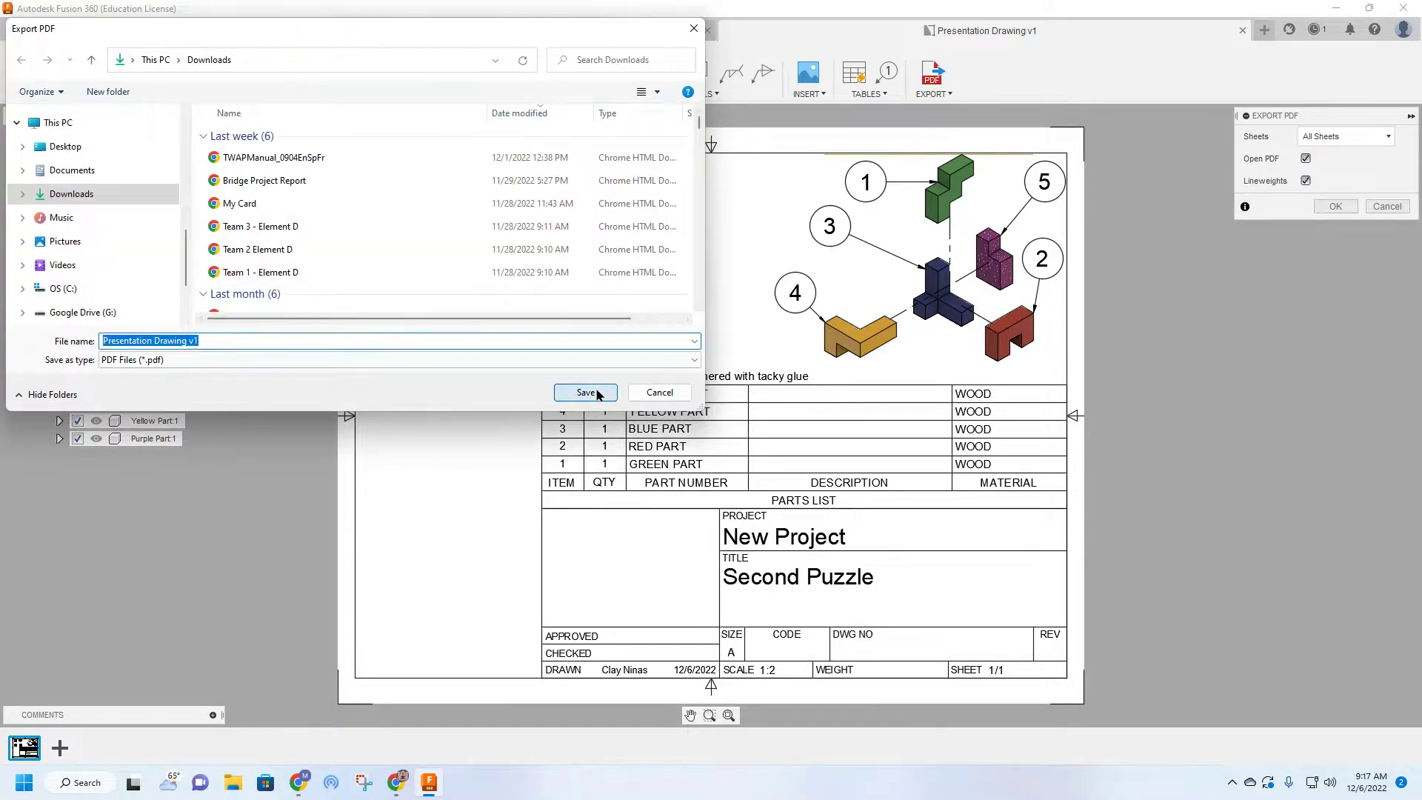
{"action": "left_click", "coordinate": [585, 392]}
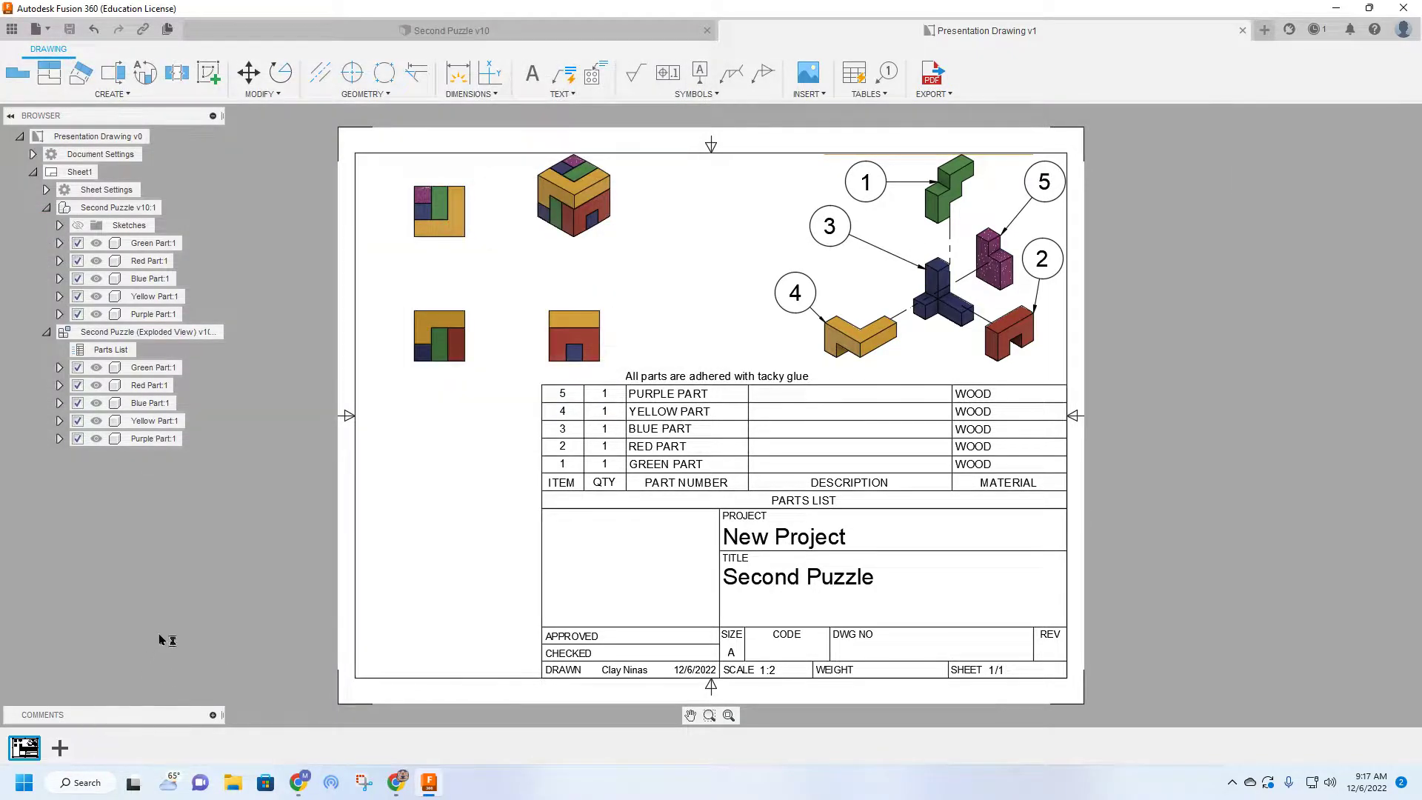